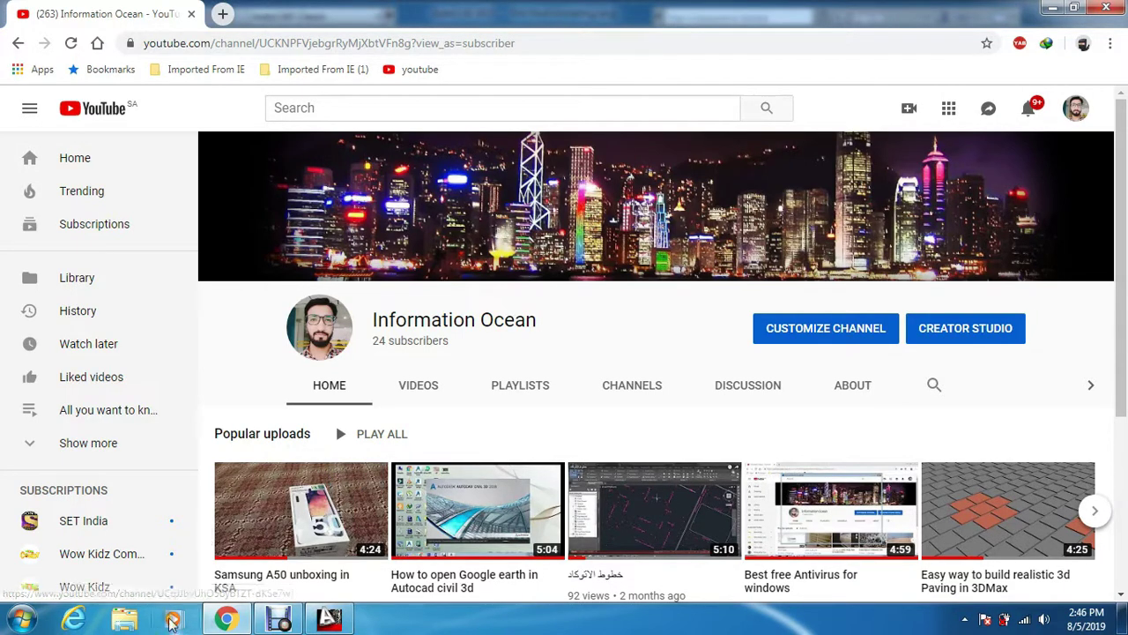
# Step: Switch to the AutoCAD drawing and show the model in wireframe from the top view
pyautogui.click(329, 618)
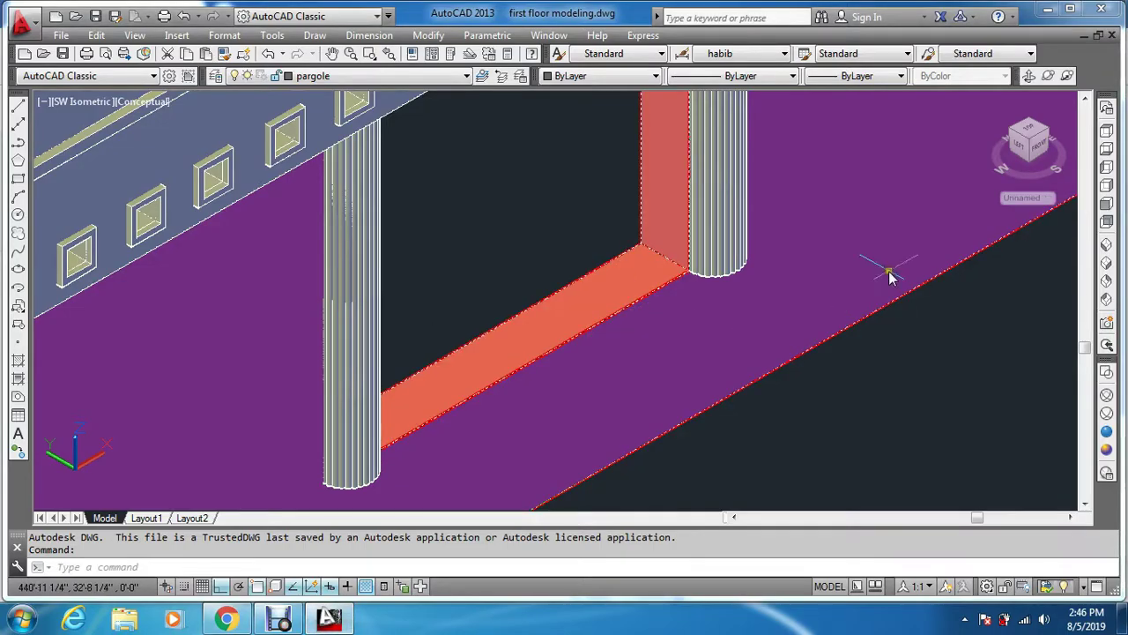
pyautogui.press('Escape')
pyautogui.moveTo(1118, 384); pyautogui.dragTo(1115, 401)
pyautogui.click(1104, 395)
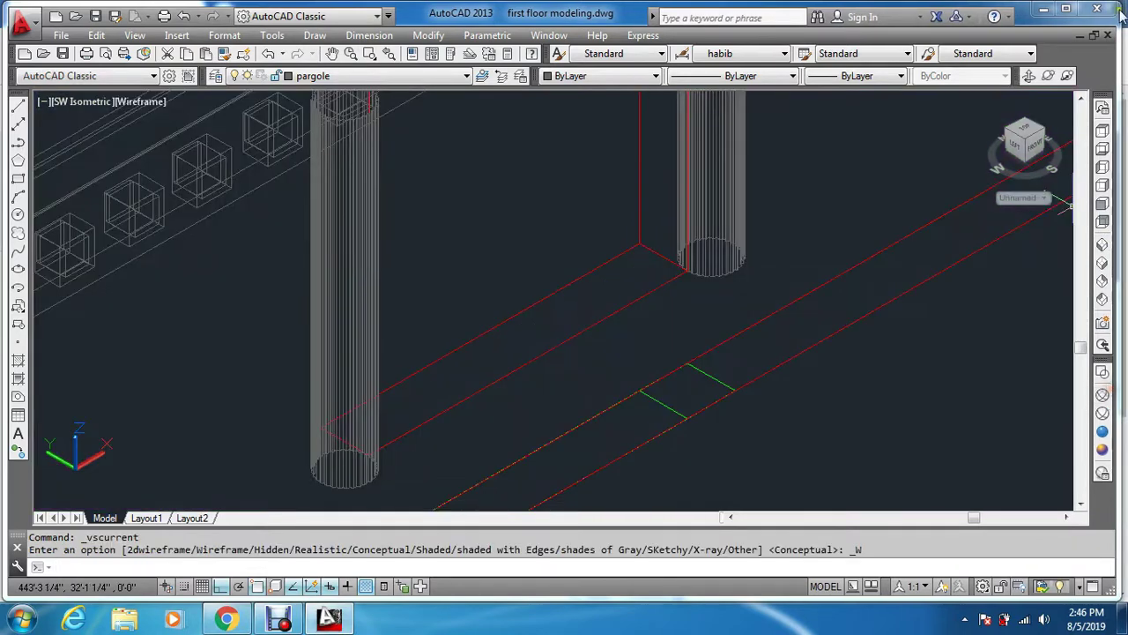
pyautogui.click(1068, 10)
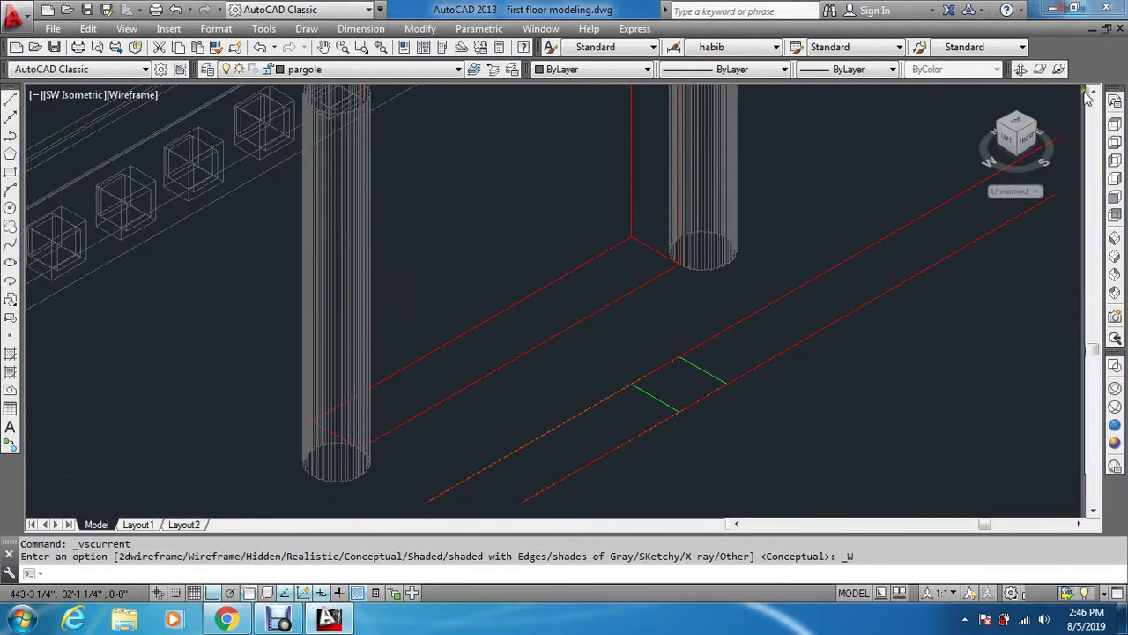
pyautogui.click(1115, 126)
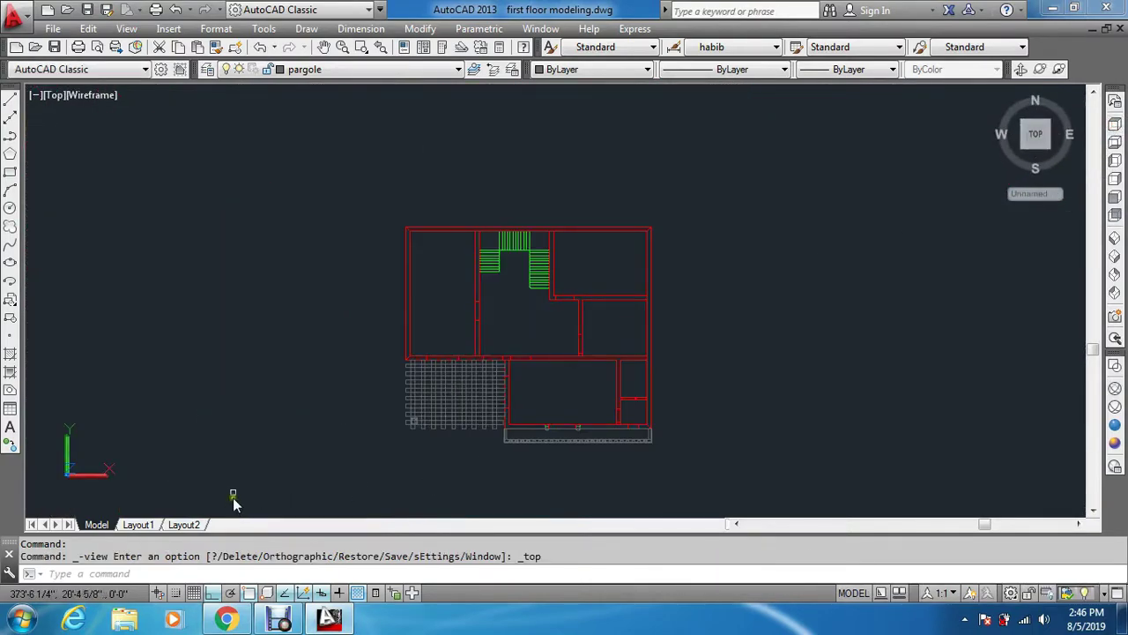
# Step: Start a polyline in the empty space below the pergola with starting and ending widths of 0
pyautogui.scroll(5, 233, 502)
pyautogui.press('Escape')
pyautogui.press('Escape')
pyautogui.write('pl')
pyautogui.press('Return')
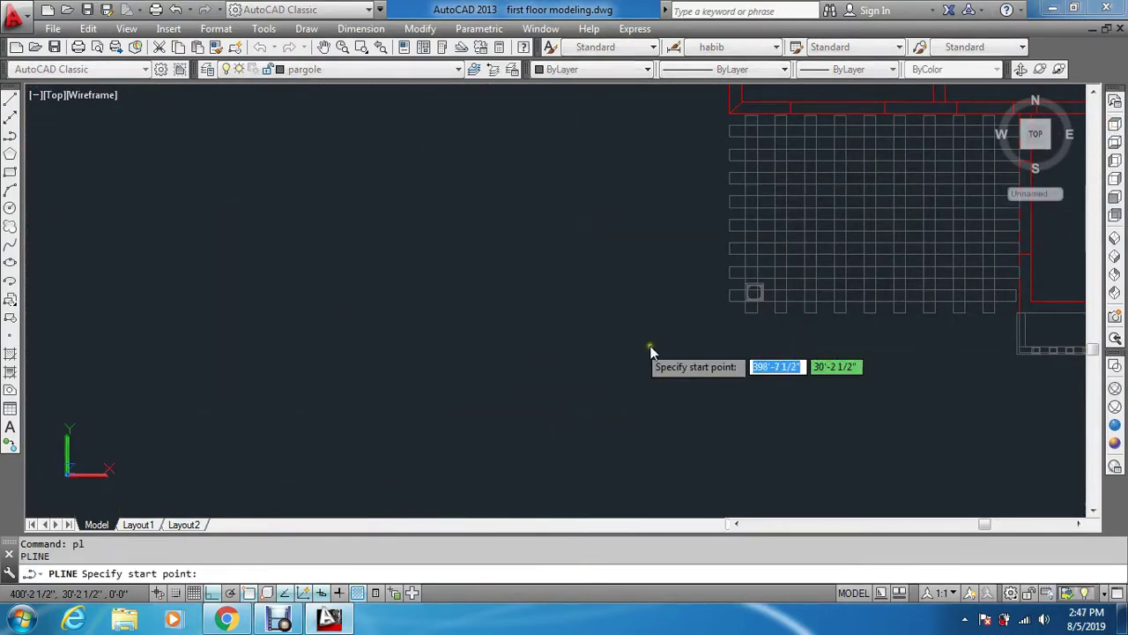
pyautogui.scroll(-3, 534, 293)
pyautogui.click(541, 389)
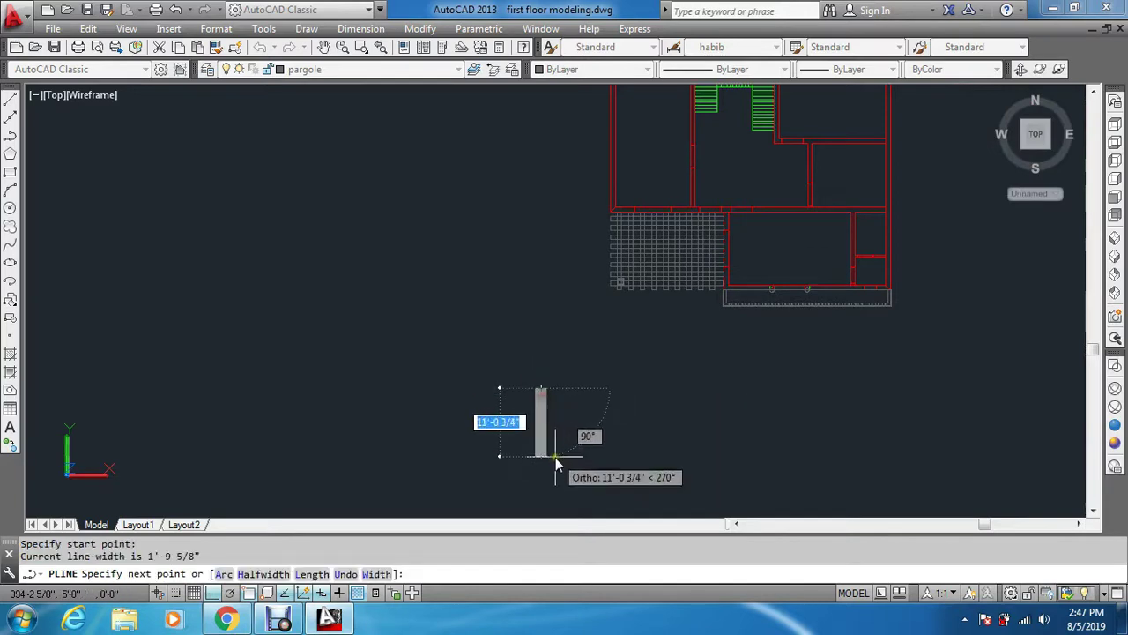
pyautogui.write('w')
pyautogui.press('Return')
pyautogui.write('0')
pyautogui.press('Return')
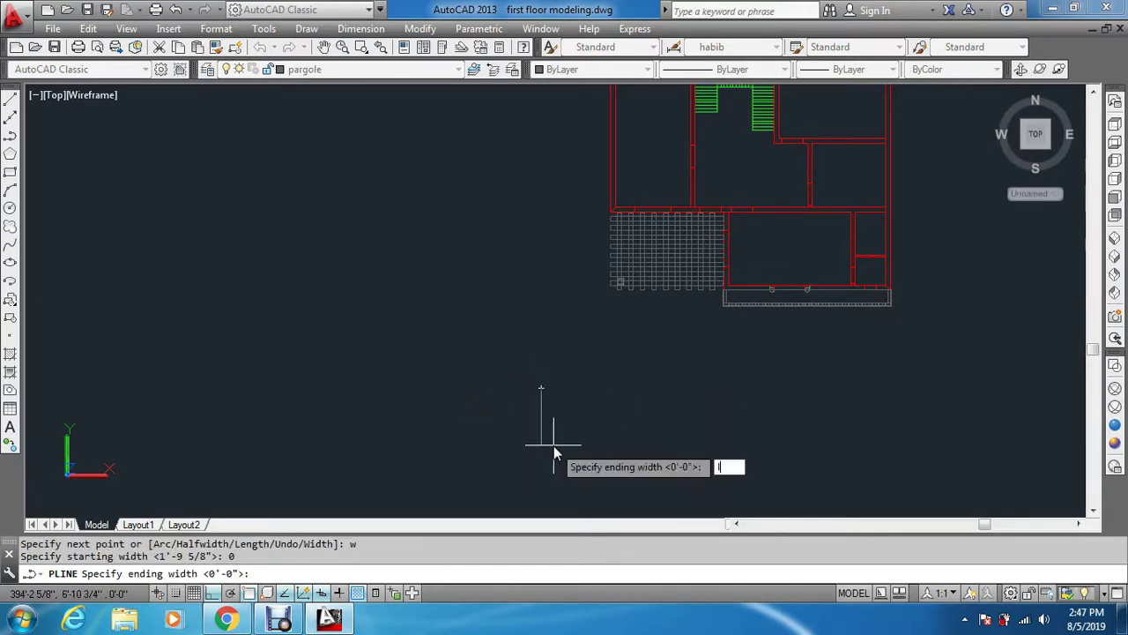
pyautogui.write('0')
pyautogui.press('Return')
# Step: Draw the U-shaped path with segments 6" down, 6.6' to the right and back up level with the start point
pyautogui.scroll(2, 546, 438)
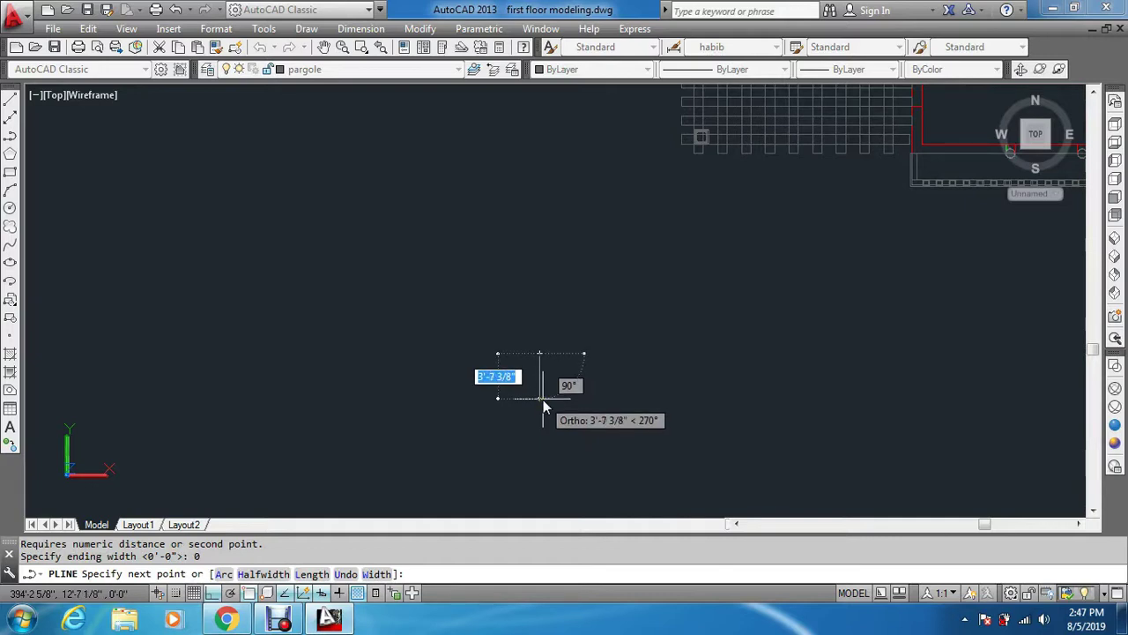
pyautogui.write('6')
pyautogui.press('Return')
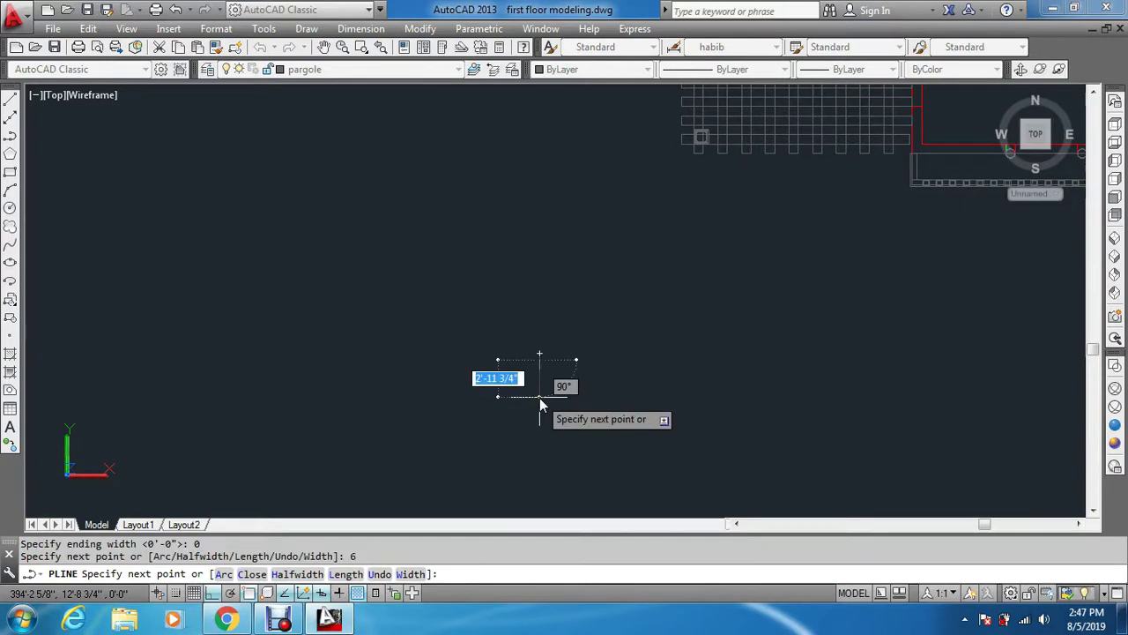
pyautogui.scroll(3, 539, 397)
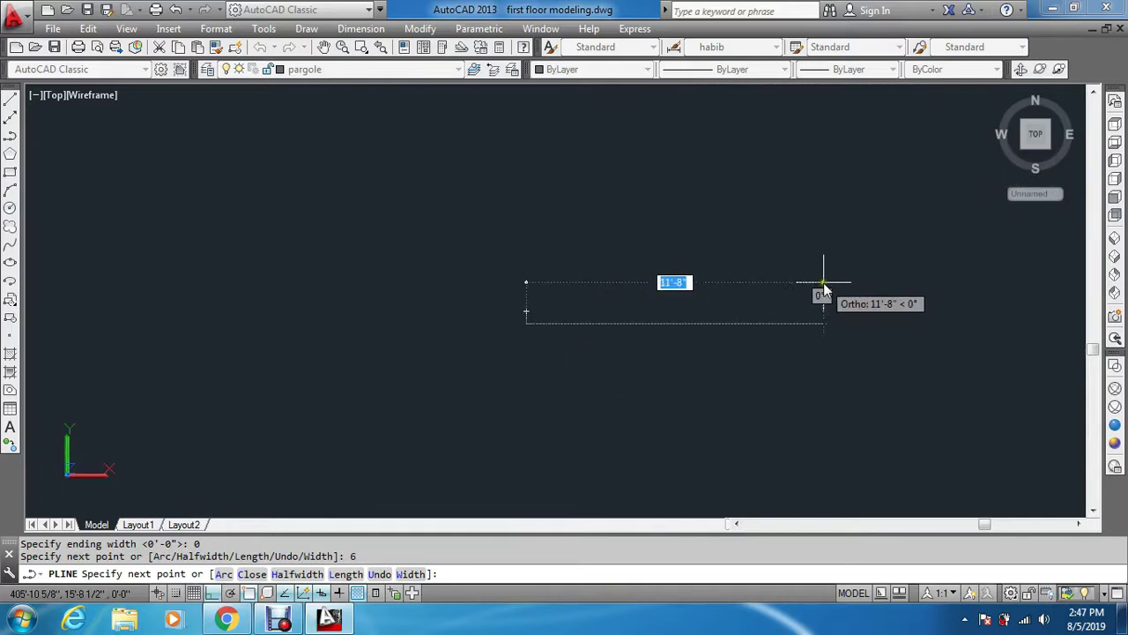
pyautogui.write('6.6')
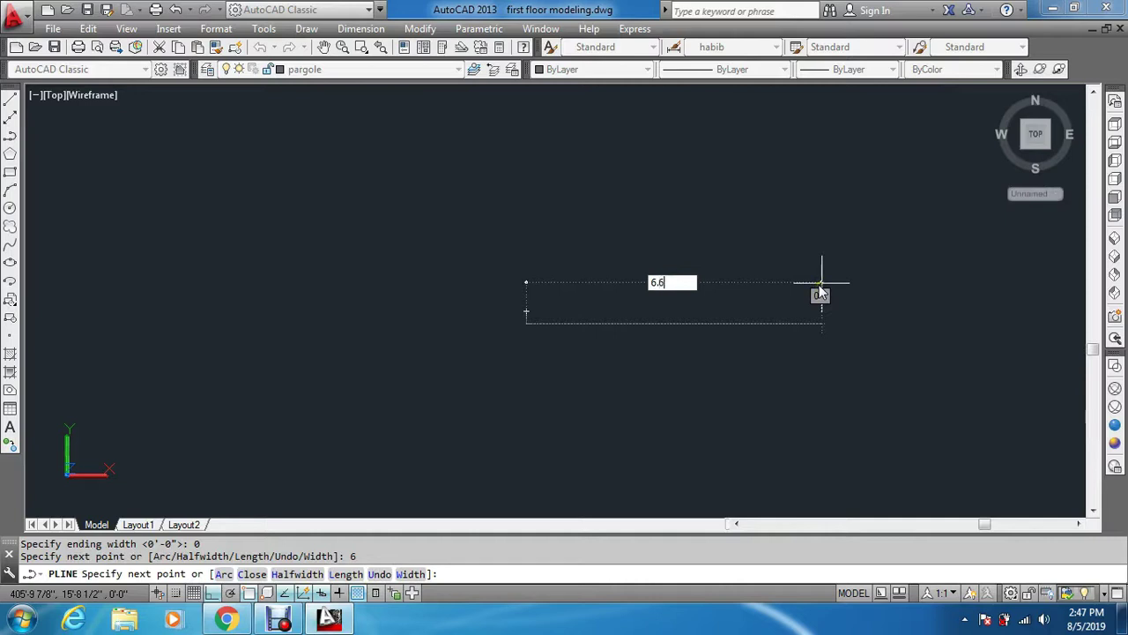
pyautogui.write("'")
pyautogui.press('Return')
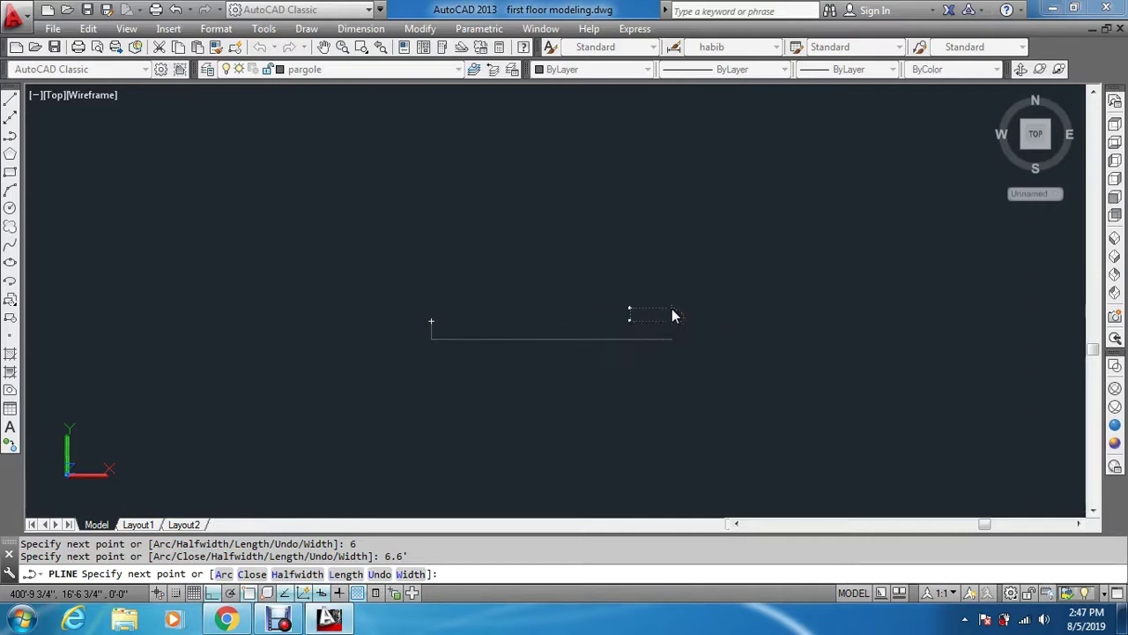
pyautogui.click(671, 321)
pyautogui.press('Escape')
pyautogui.press('Escape')
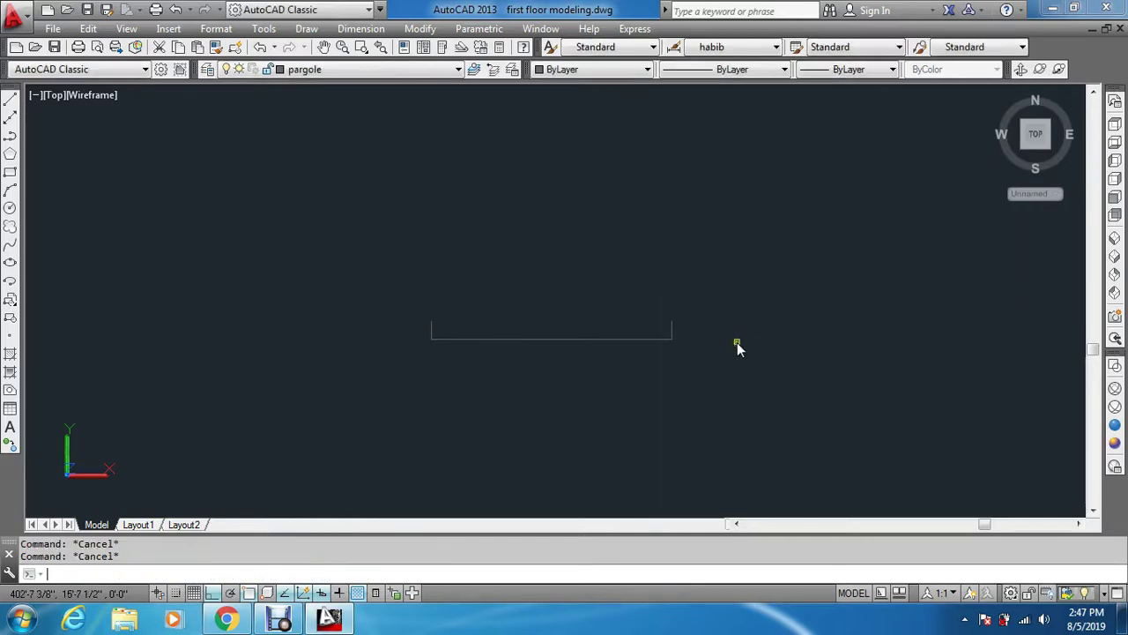
# Step: In the left view, start a profile polyline at the right end of the path and draw it 7" upward
pyautogui.click(1115, 240)
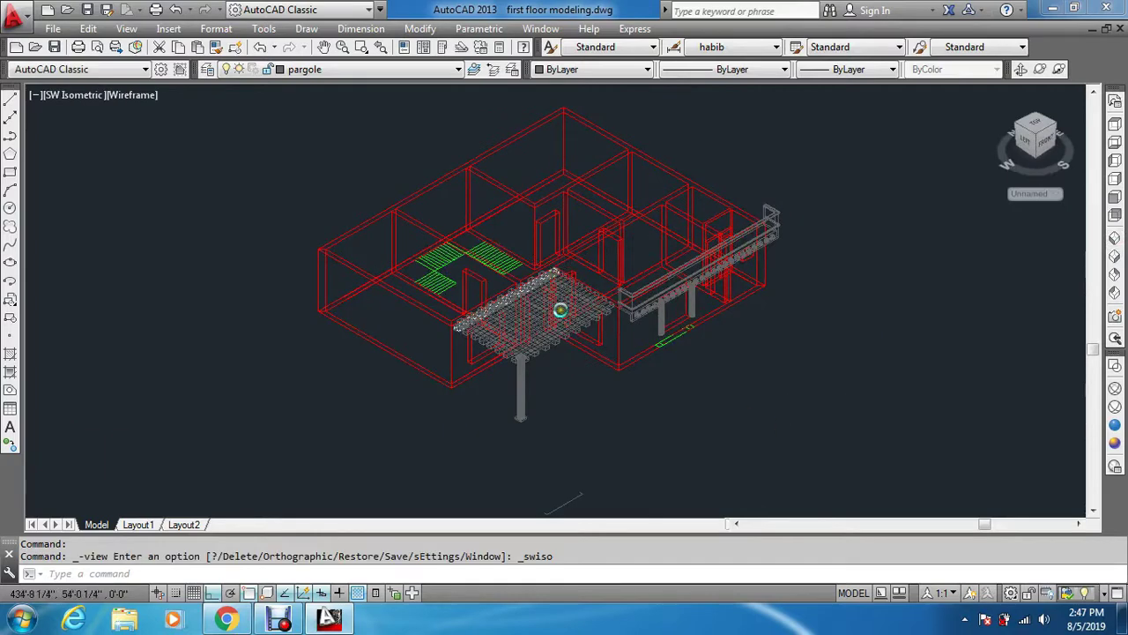
pyautogui.click(1115, 160)
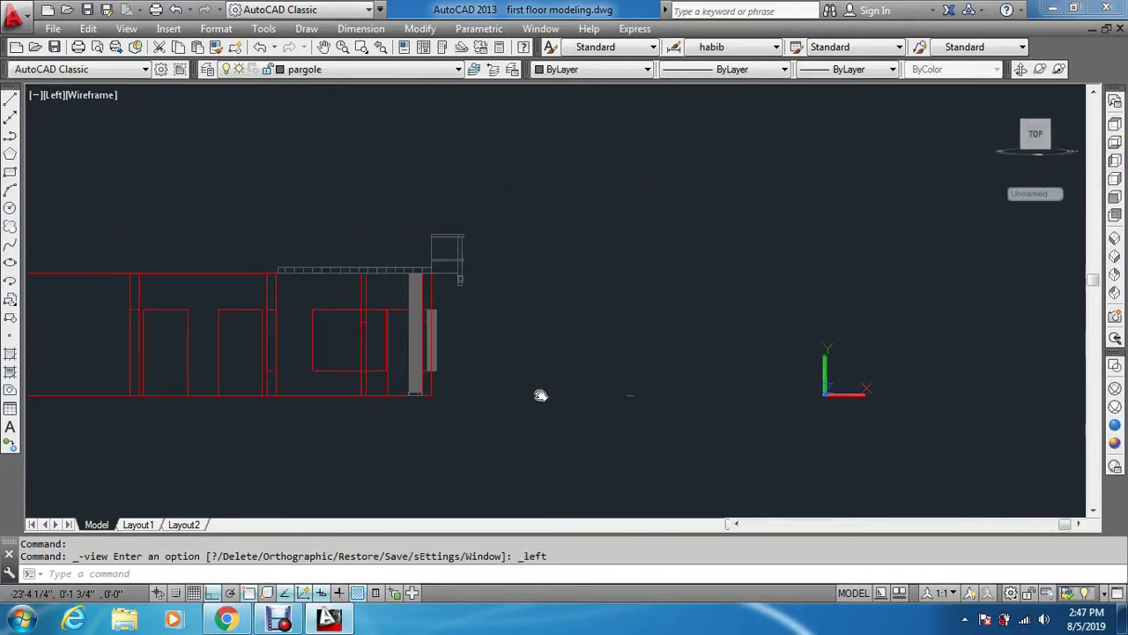
pyautogui.moveTo(540, 395)
pyautogui.mouseDown(button='middle')
pyautogui.moveTo(947, 380)
pyautogui.moveTo(715, 370)
pyautogui.moveTo(498, 429)
pyautogui.mouseUp(button='middle')
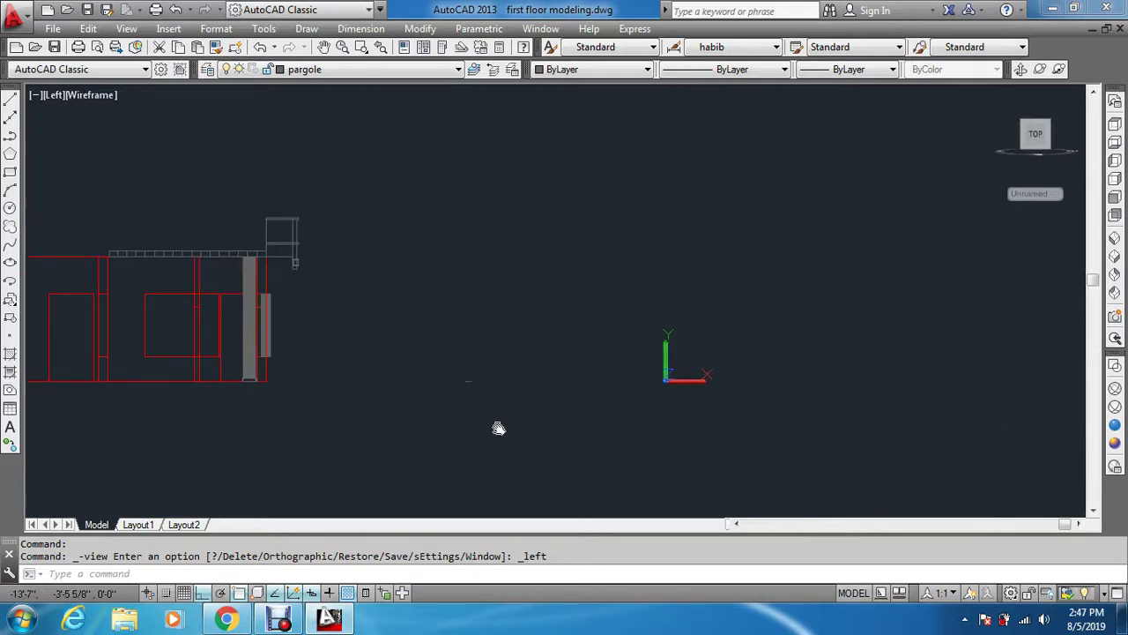
pyautogui.scroll(10, 498, 428)
pyautogui.press('Escape')
pyautogui.press('Escape')
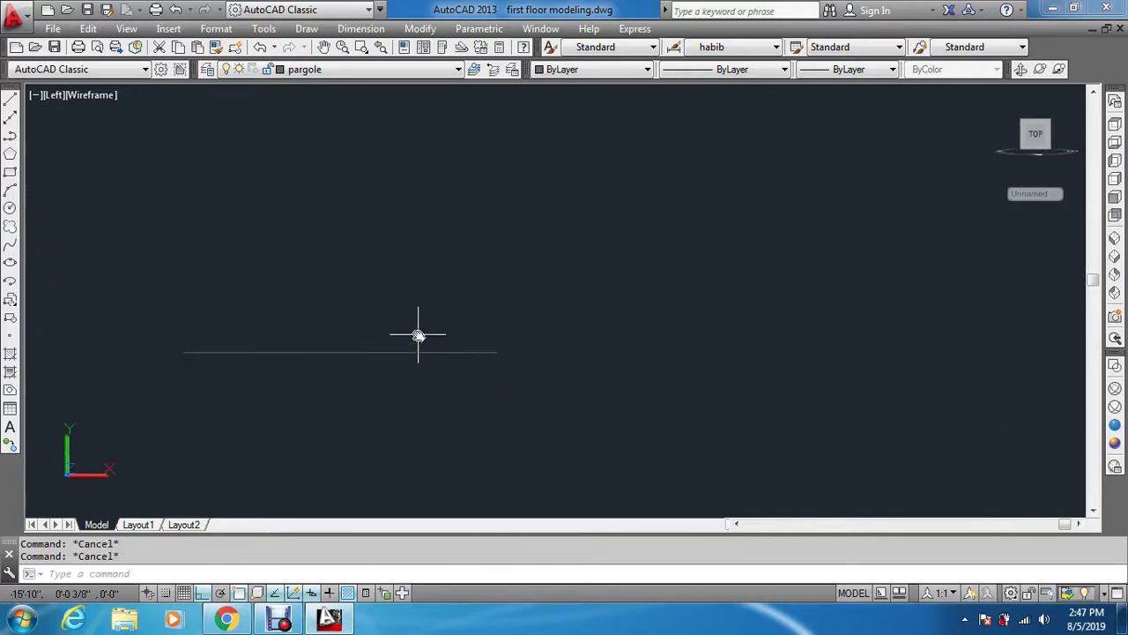
pyautogui.write('pl')
pyautogui.press('Return')
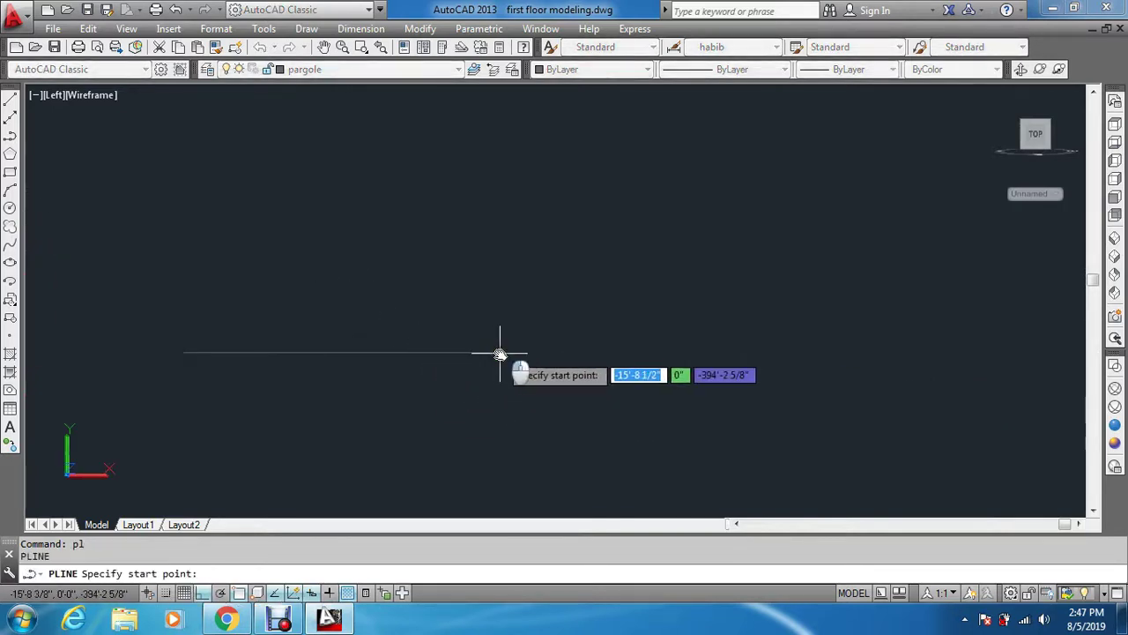
pyautogui.click(498, 354)
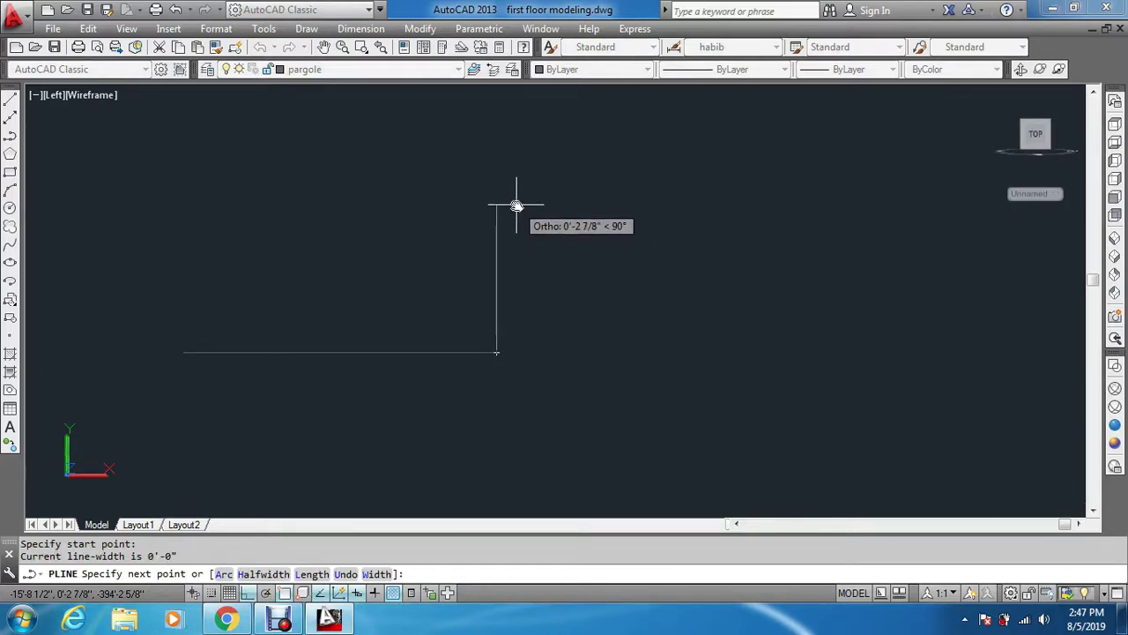
pyautogui.write('7')
pyautogui.press('Return')
# Step: Continue the profile polyline with segments 6" to the right, 1" down and 1" back to the left
pyautogui.scroll(-5, 615, 220)
pyautogui.scroll(1, 709, 163)
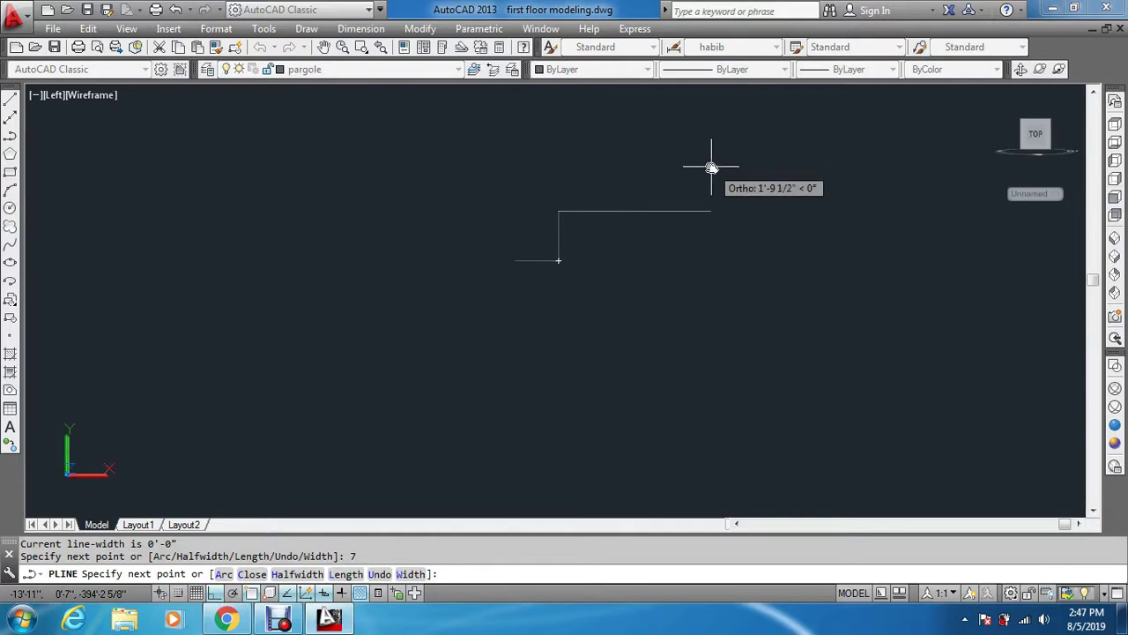
pyautogui.write('6')
pyautogui.press('Return')
pyautogui.scroll(3, 675, 176)
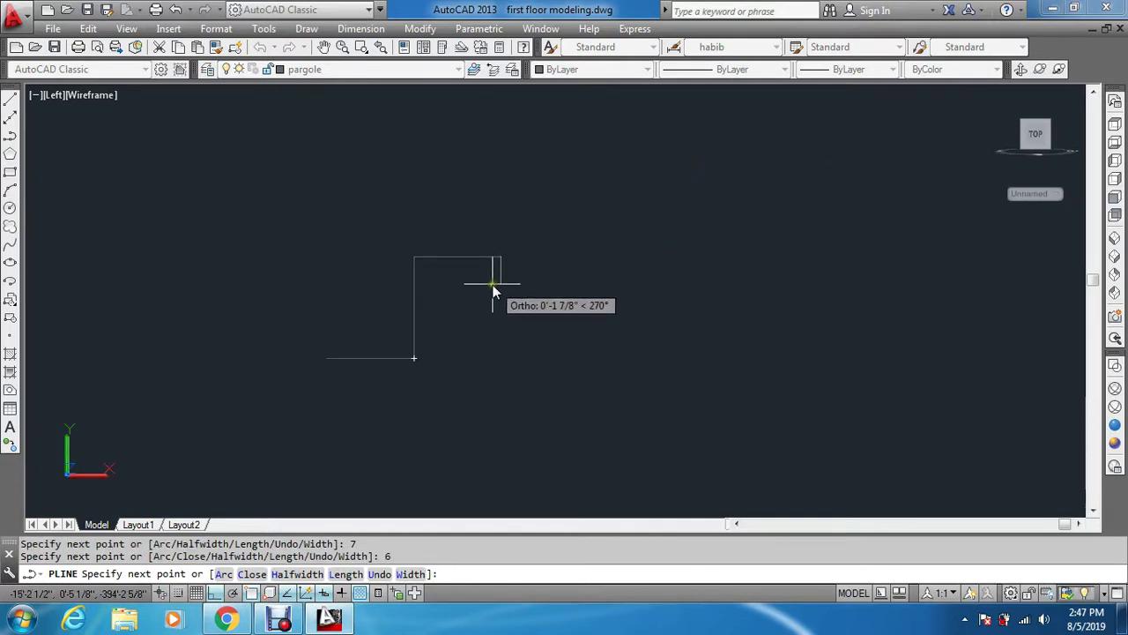
pyautogui.scroll(3, 499, 261)
pyautogui.scroll(2, 505, 287)
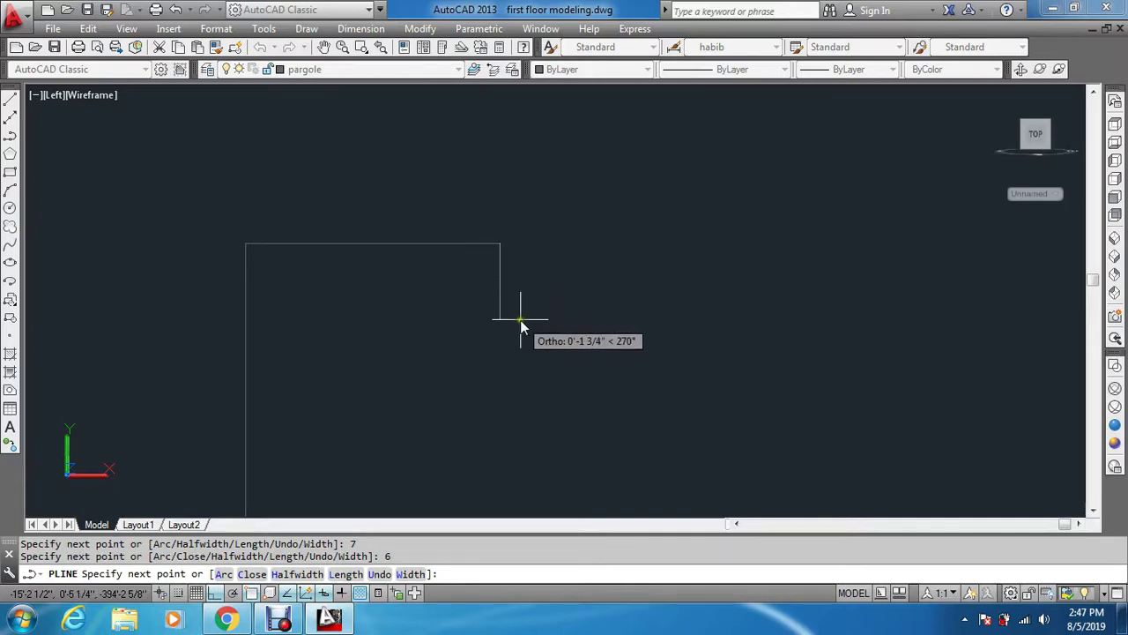
pyautogui.scroll(-4, 502, 277)
pyautogui.scroll(2, 490, 278)
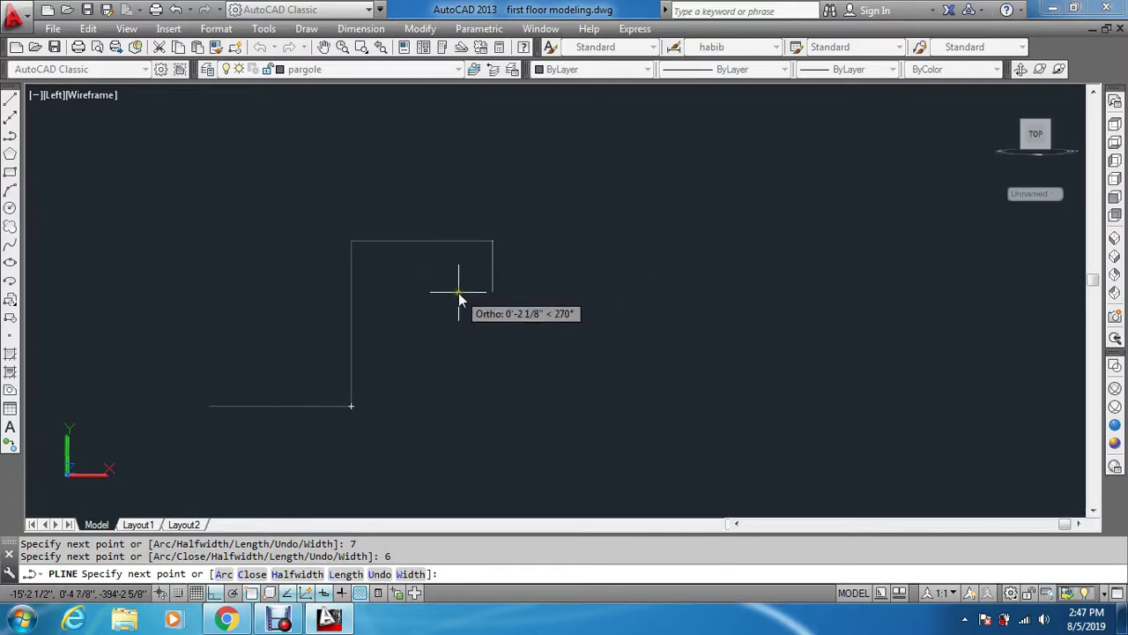
pyautogui.write('1')
pyautogui.press('Return')
pyautogui.scroll(2, 429, 270)
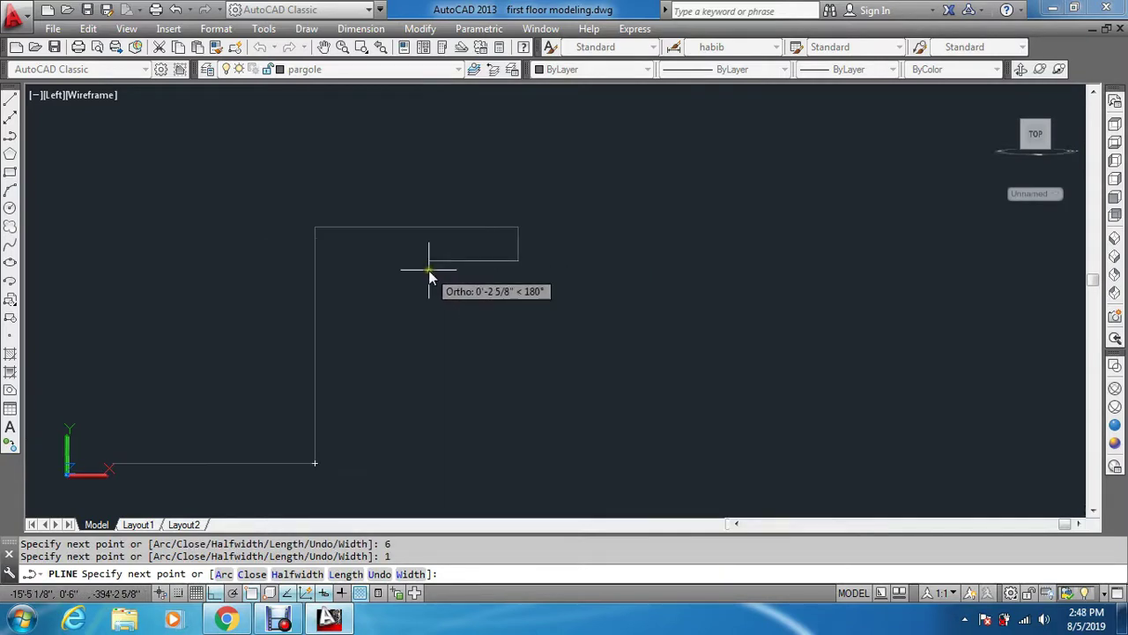
pyautogui.write('1')
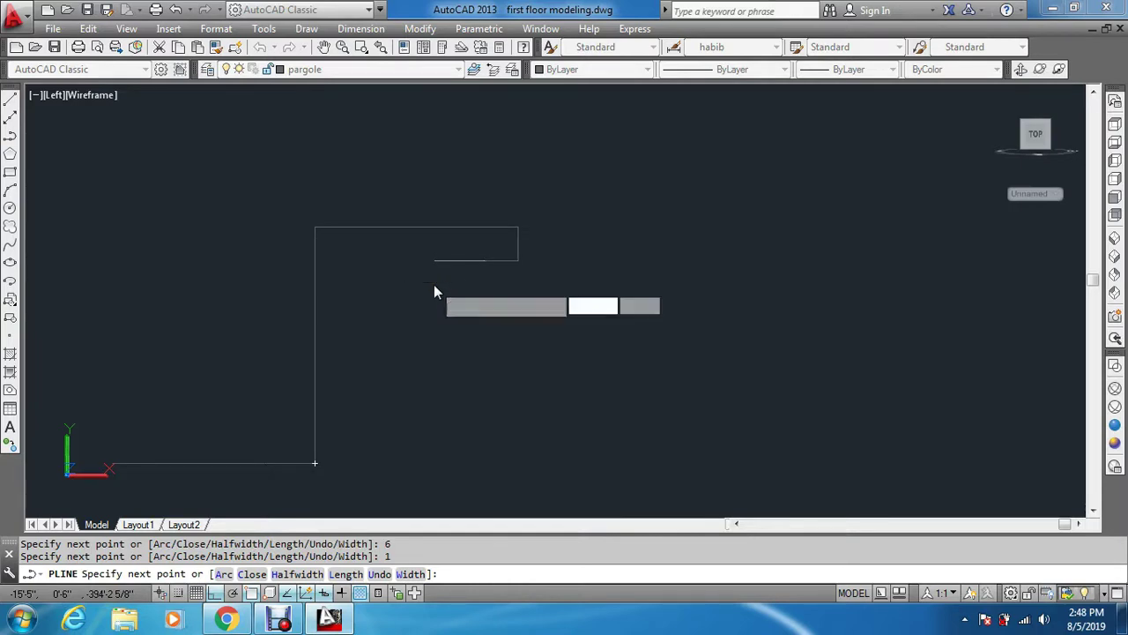
pyautogui.press('Return')
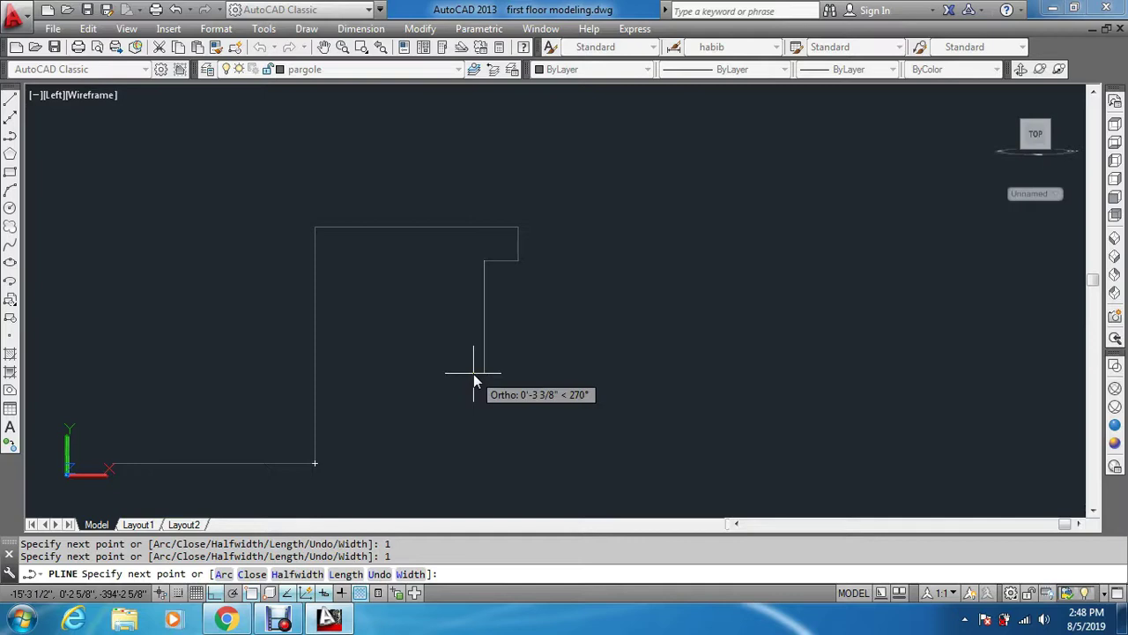
# Step: Add an inward-curving arc about 4 3/8" tall to the profile, followed by a straight segment about 3 1/8" to the left
pyautogui.write('a')
pyautogui.press('Return')
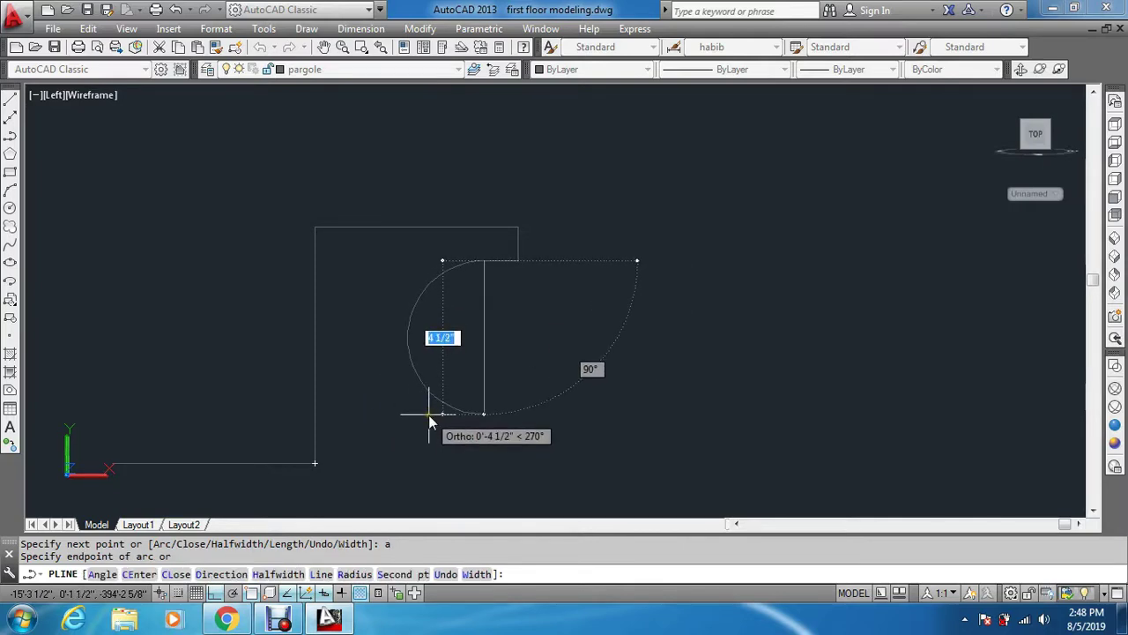
pyautogui.click(428, 408)
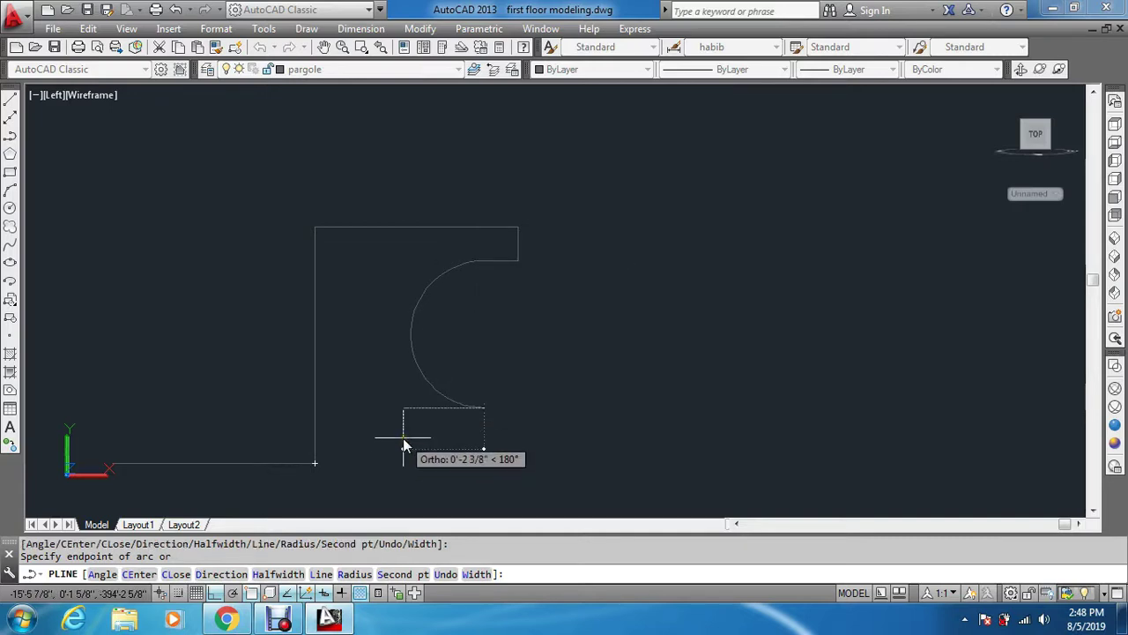
pyautogui.write('l')
pyautogui.press('Return')
pyautogui.scroll(2, 377, 416)
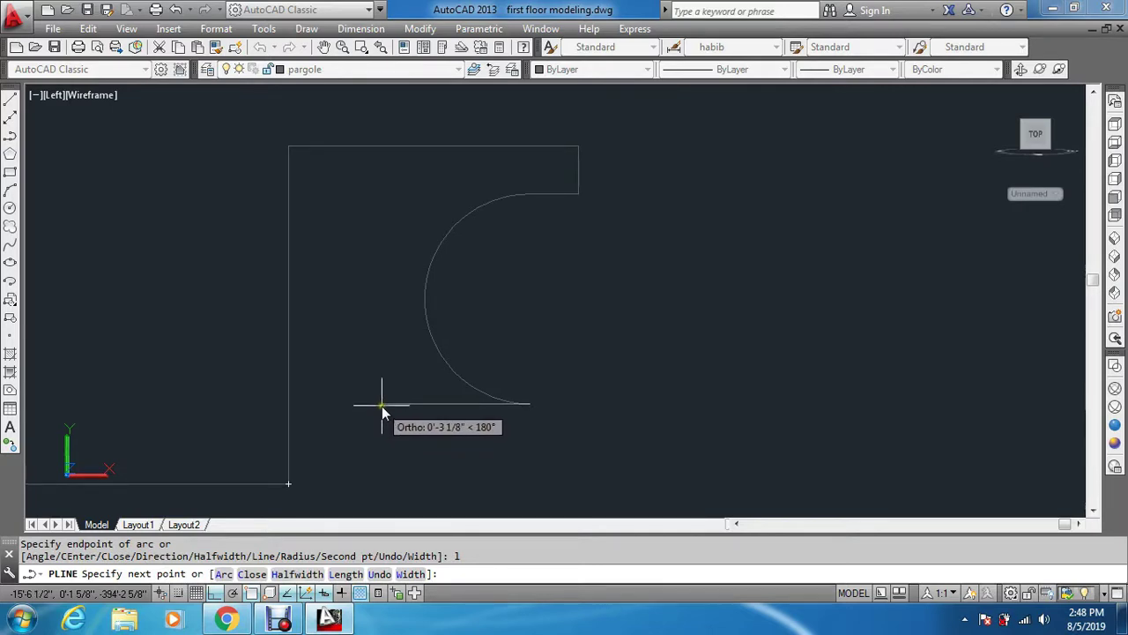
pyautogui.click(382, 405)
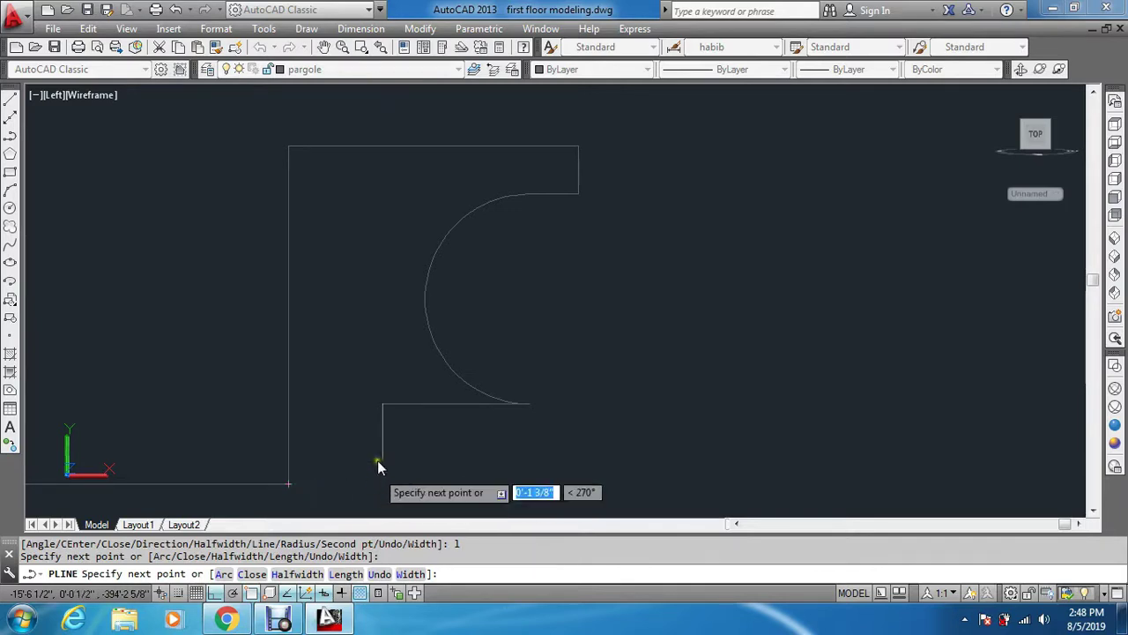
# Step: Finish the profile with a step 1" down and 1" left, dropping to the base level and returning to the starting corner
pyautogui.write('1')
pyautogui.press('Return')
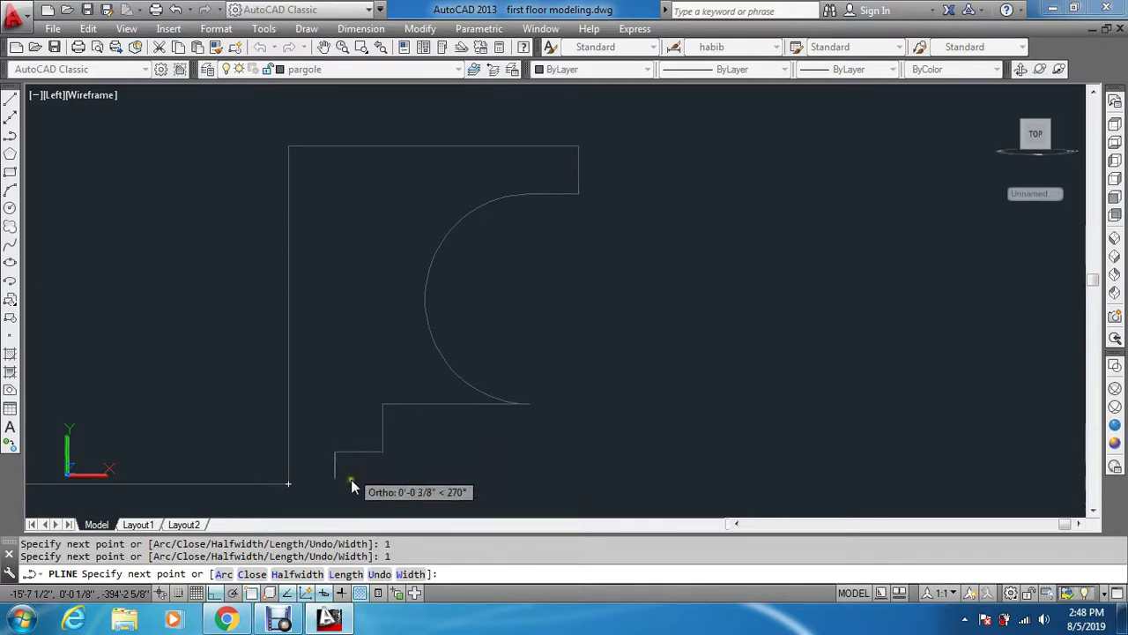
pyautogui.click(288, 484)
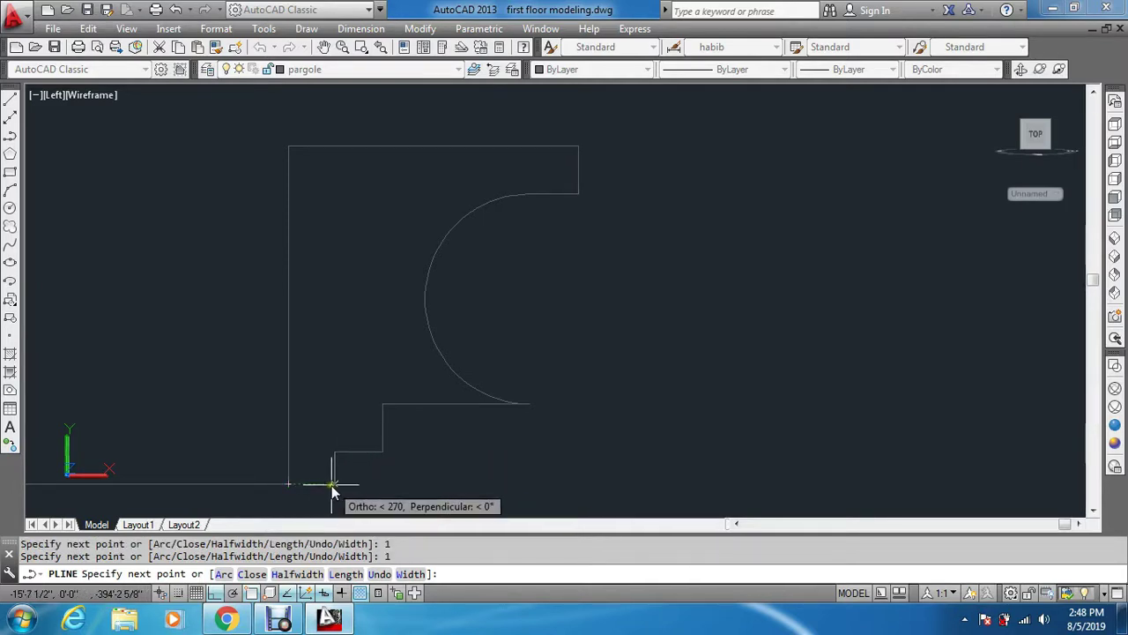
pyautogui.click(337, 484)
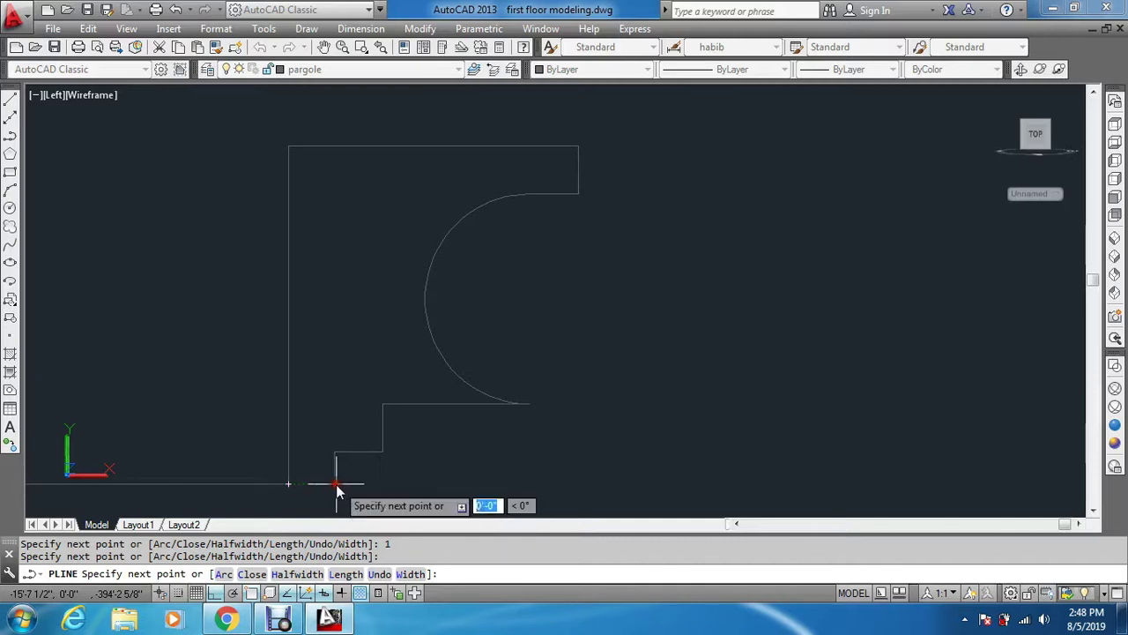
pyautogui.click(290, 484)
pyautogui.press('Return')
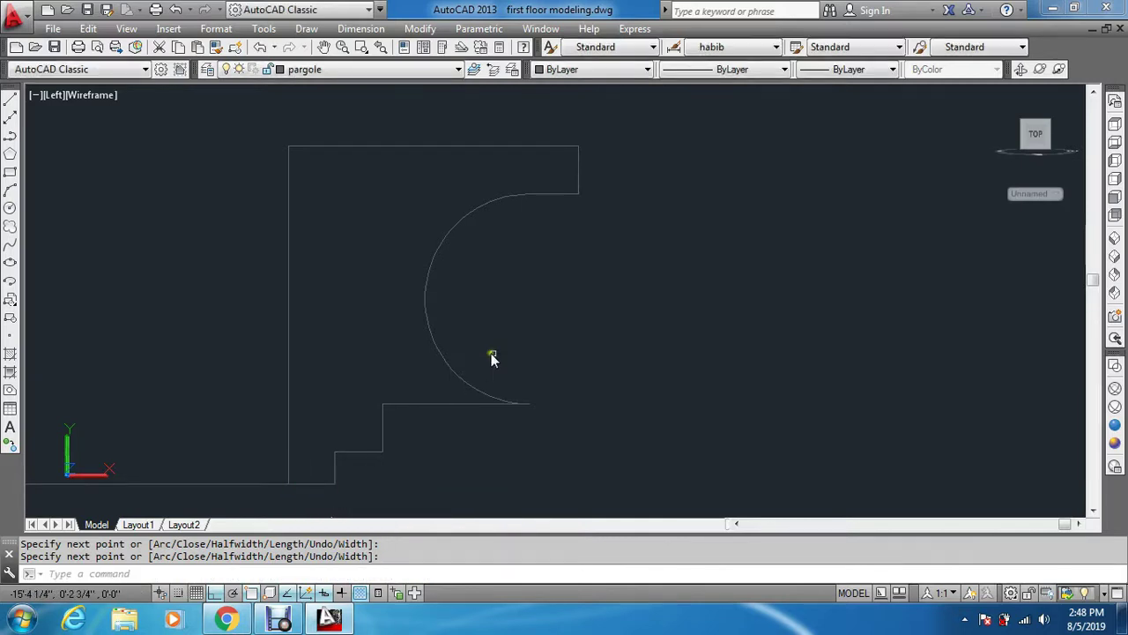
pyautogui.press('Escape')
pyautogui.press('Escape')
# Step: Stretch the lower end of the profile's arc inward along the horizontal ledge, shortening that ledge
pyautogui.click(525, 401)
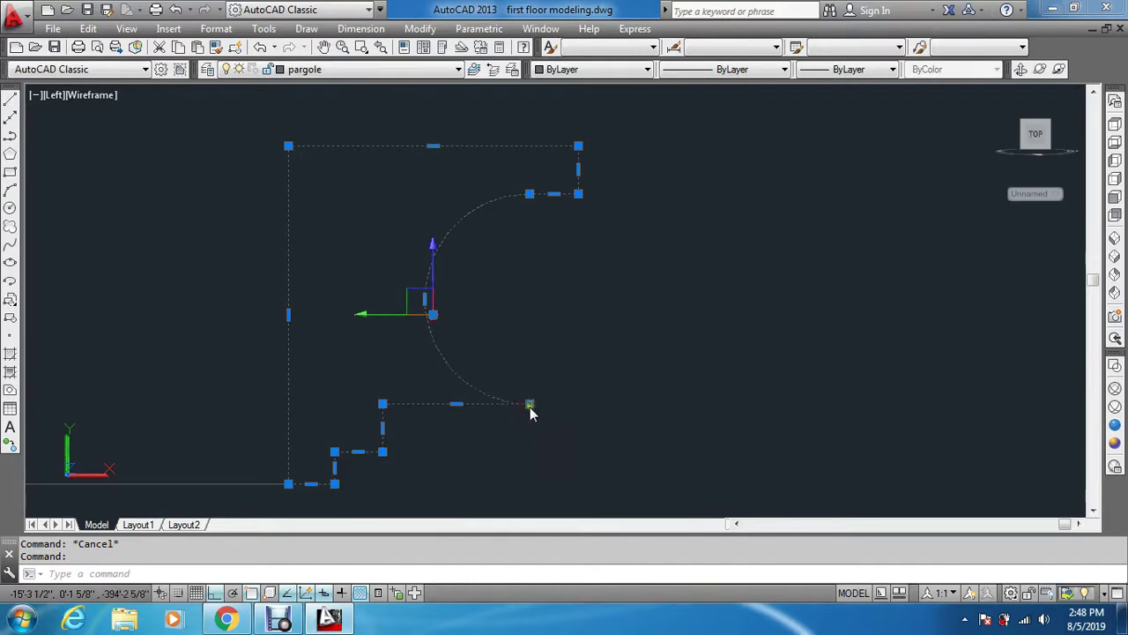
pyautogui.click(488, 404)
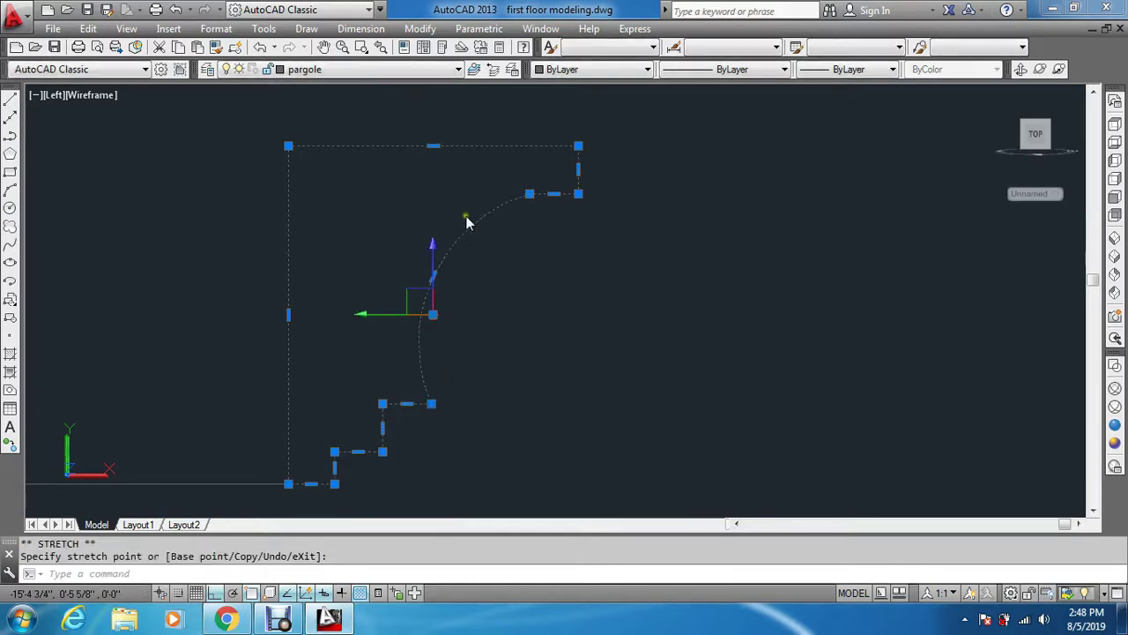
pyautogui.press('Escape')
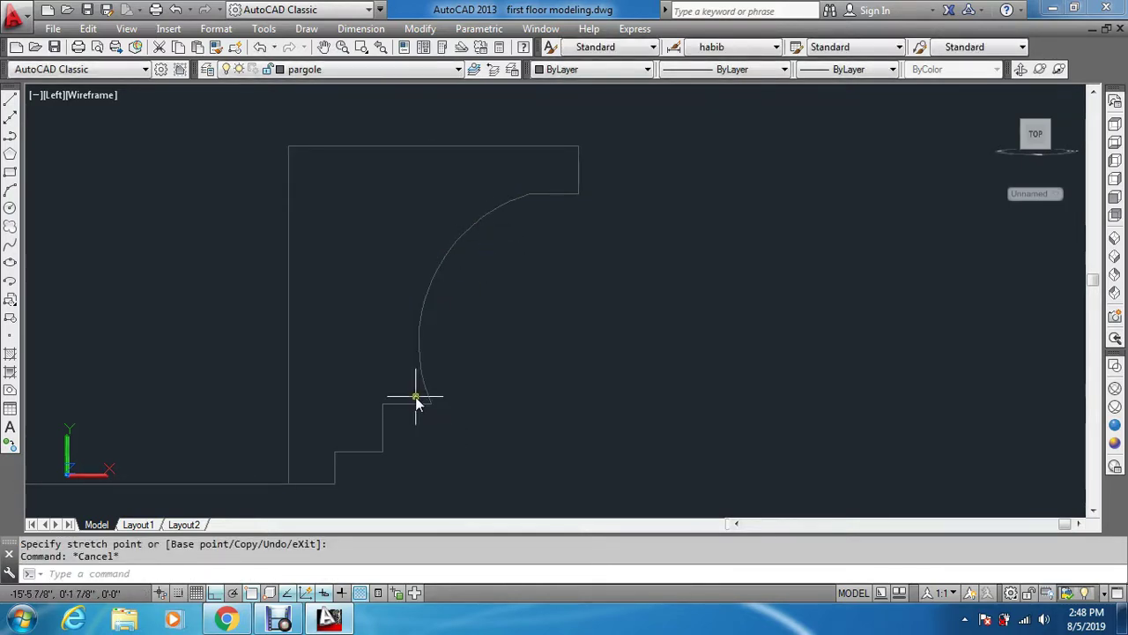
# Step: Stretch the upper end of the profile's arc onto the lower outer corner of the top lip
pyautogui.scroll(2, 416, 401)
pyautogui.scroll(-3, 503, 195)
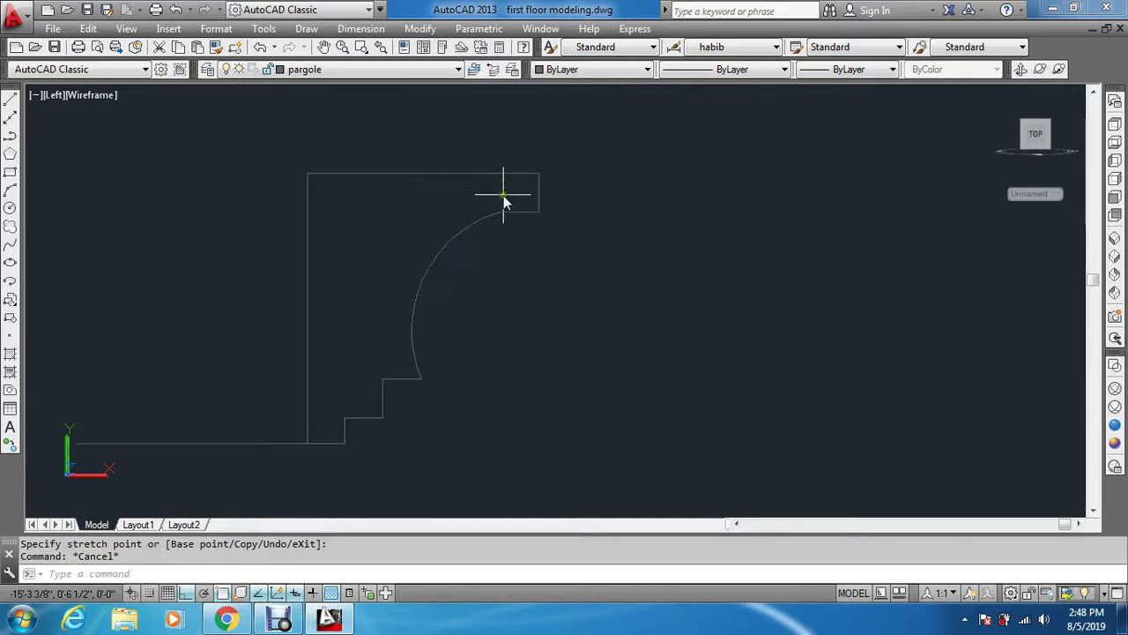
pyautogui.scroll(2, 503, 195)
pyautogui.click(490, 236)
pyautogui.click(496, 231)
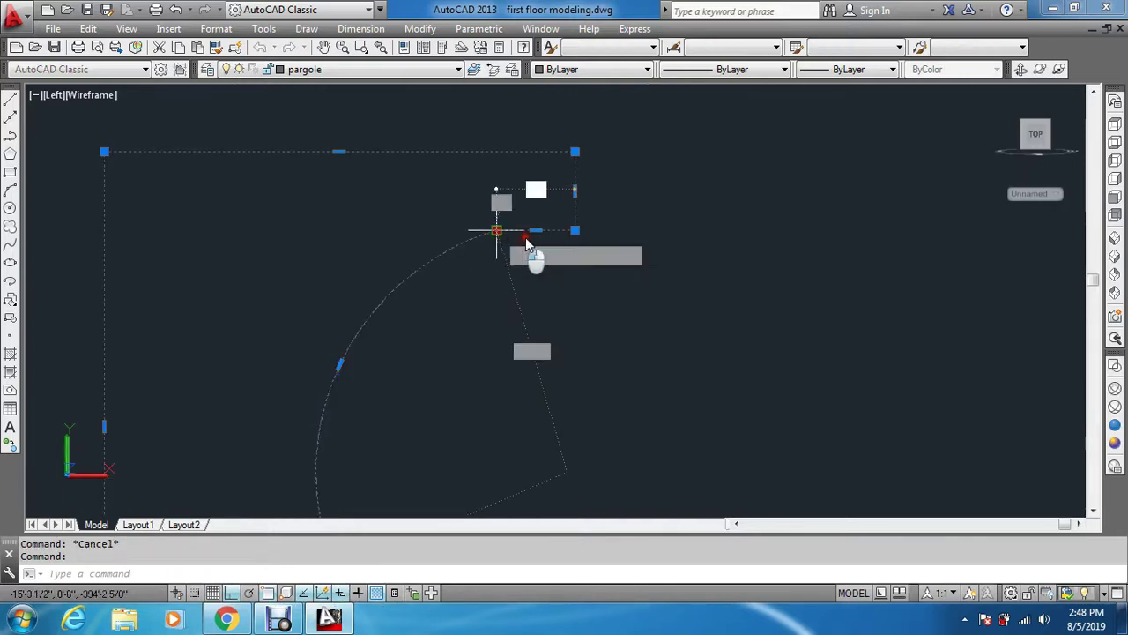
pyautogui.click(575, 231)
pyautogui.press('Escape')
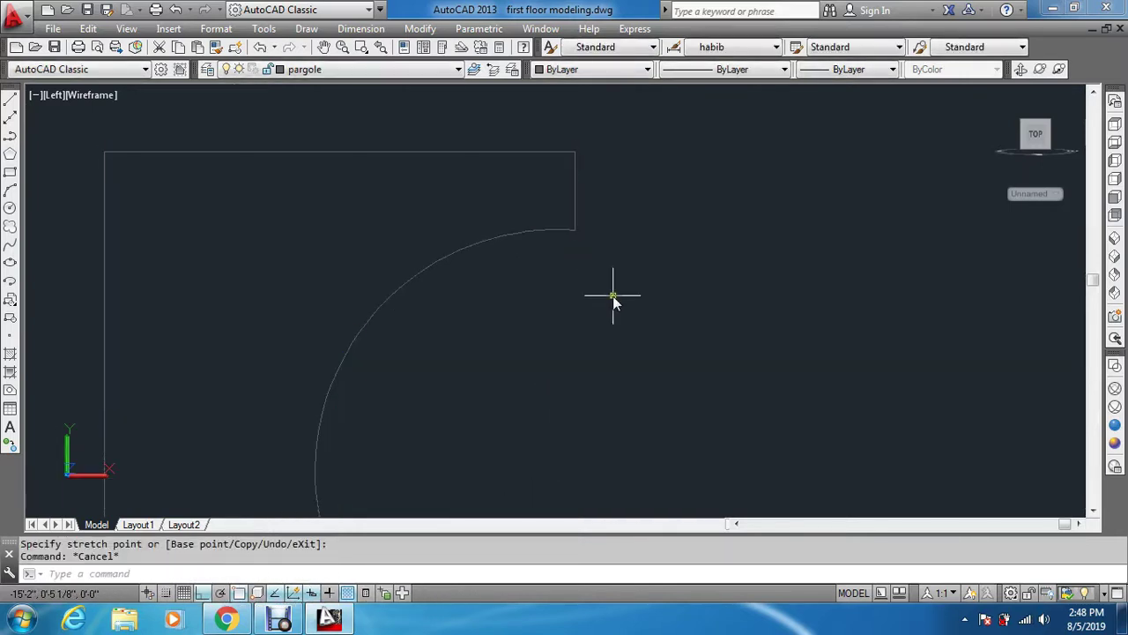
pyautogui.press('Escape')
# Step: Switch to the bottom view and bring the U-shaped path with the attached profile into close view
pyautogui.scroll(-6, 603, 184)
pyautogui.moveTo(614, 187); pyautogui.dragTo(593, 297, button='middle')
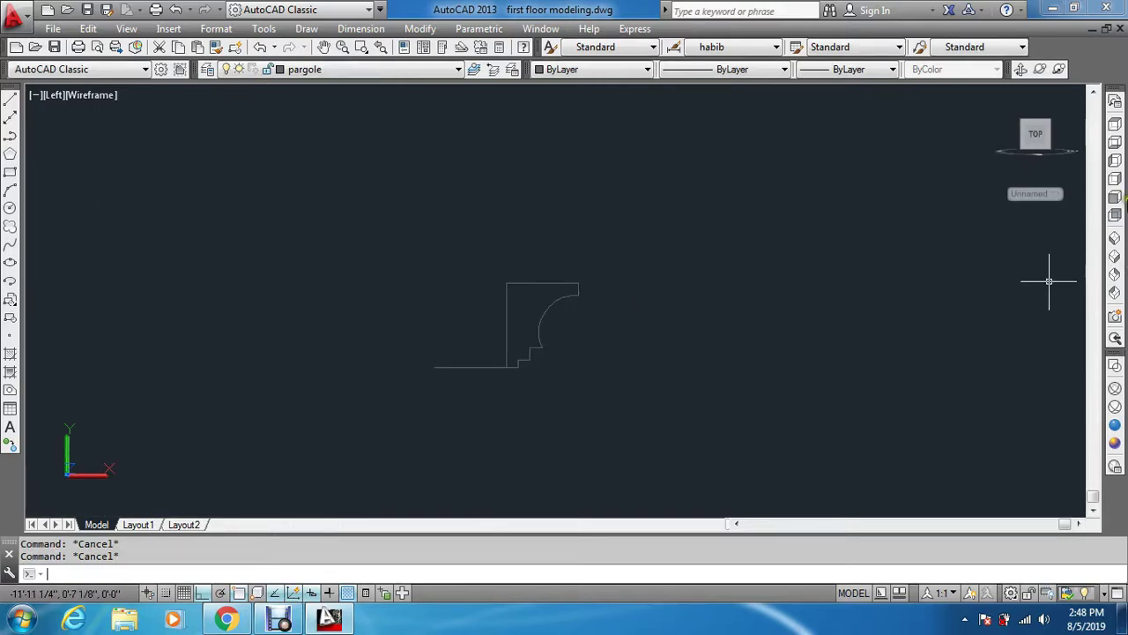
pyautogui.click(1114, 126)
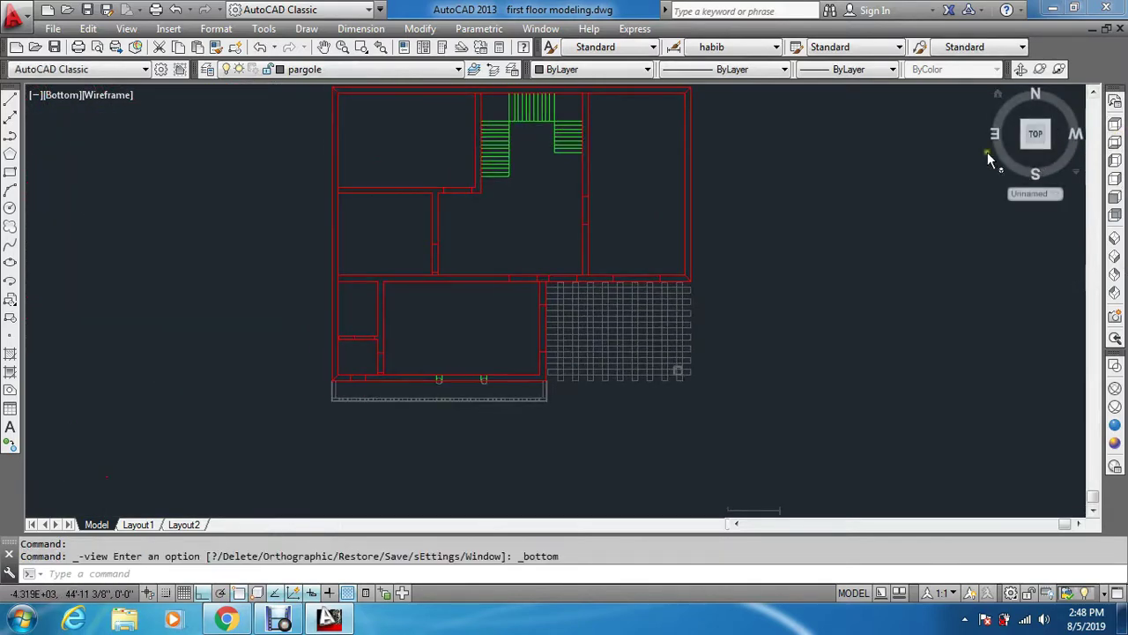
pyautogui.scroll(6, 934, 309)
pyautogui.press('Escape')
pyautogui.press('Escape')
pyautogui.scroll(2, 869, 409)
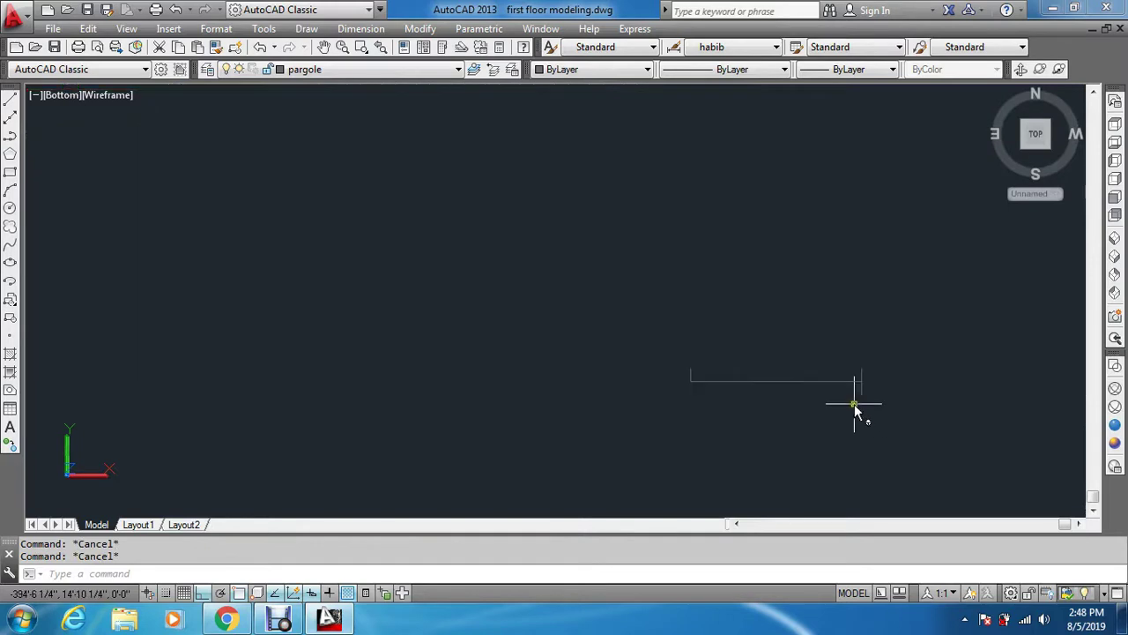
# Step: Try to rotate the profile about the right corner of the U-shaped path
pyautogui.write('ro')
pyautogui.press('Return')
pyautogui.scroll(3, 864, 397)
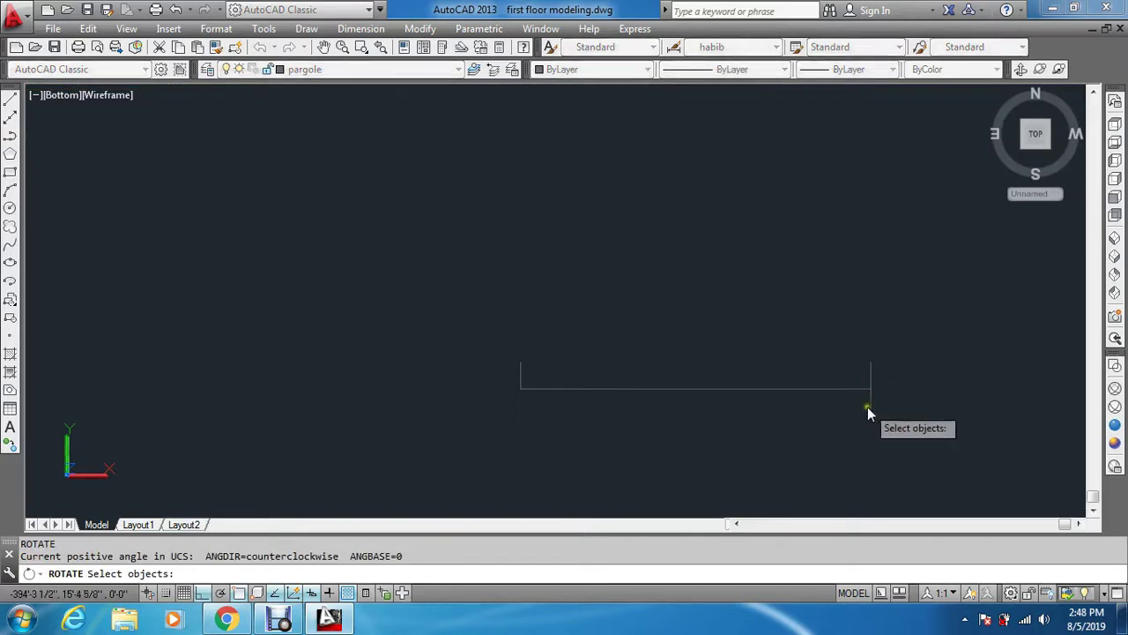
pyautogui.click(870, 411)
pyautogui.press('Return')
pyautogui.scroll(3, 867, 404)
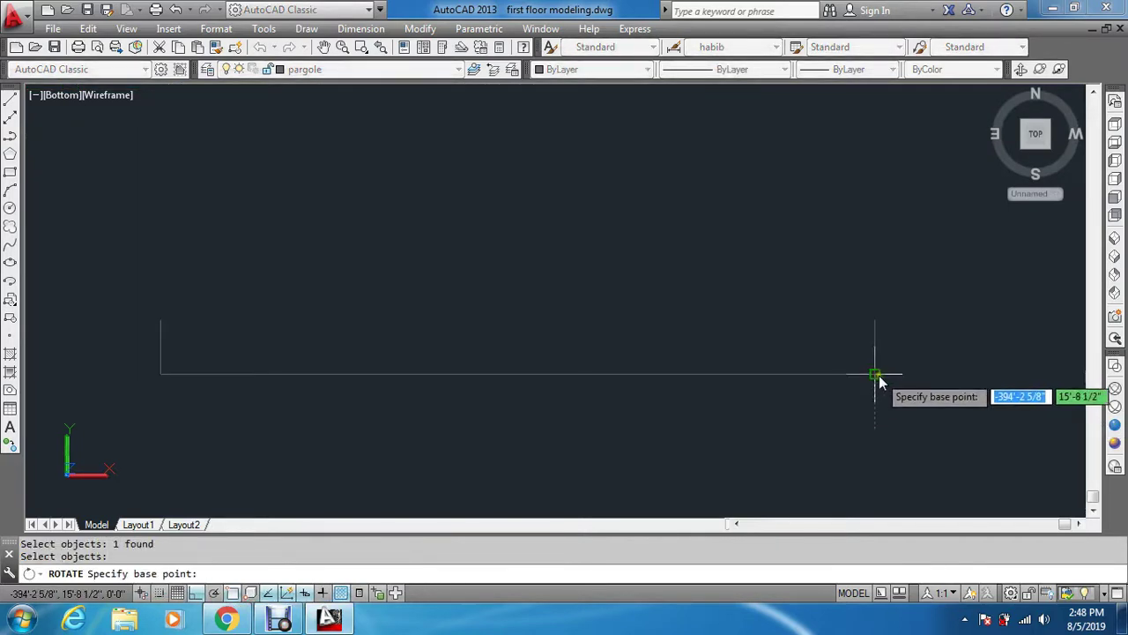
pyautogui.click(874, 374)
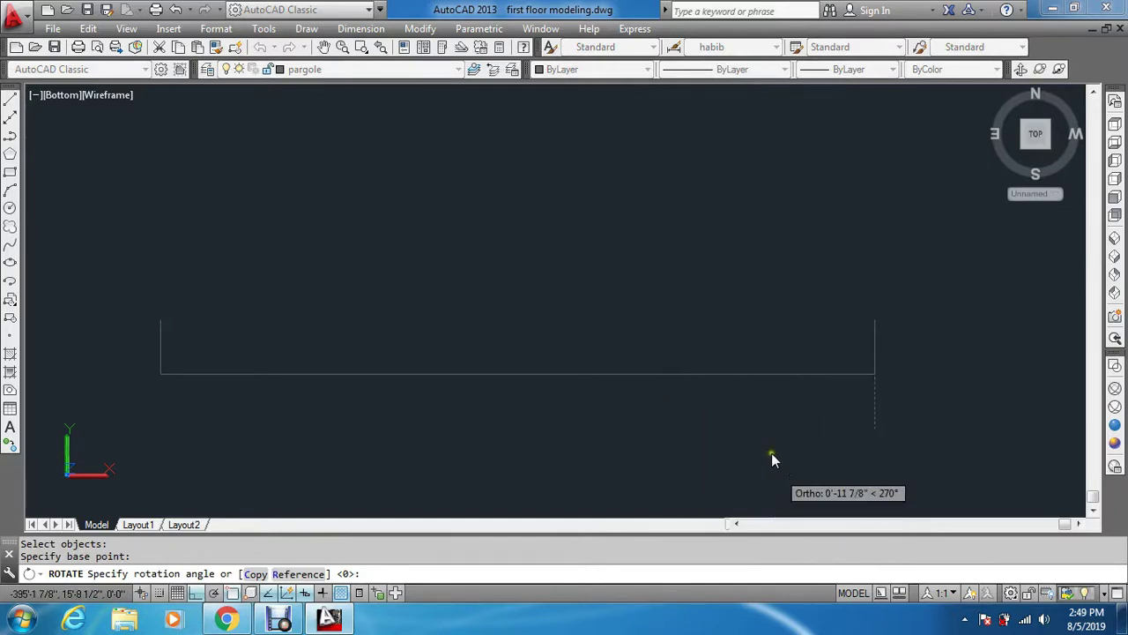
pyautogui.scroll(-5, 769, 449)
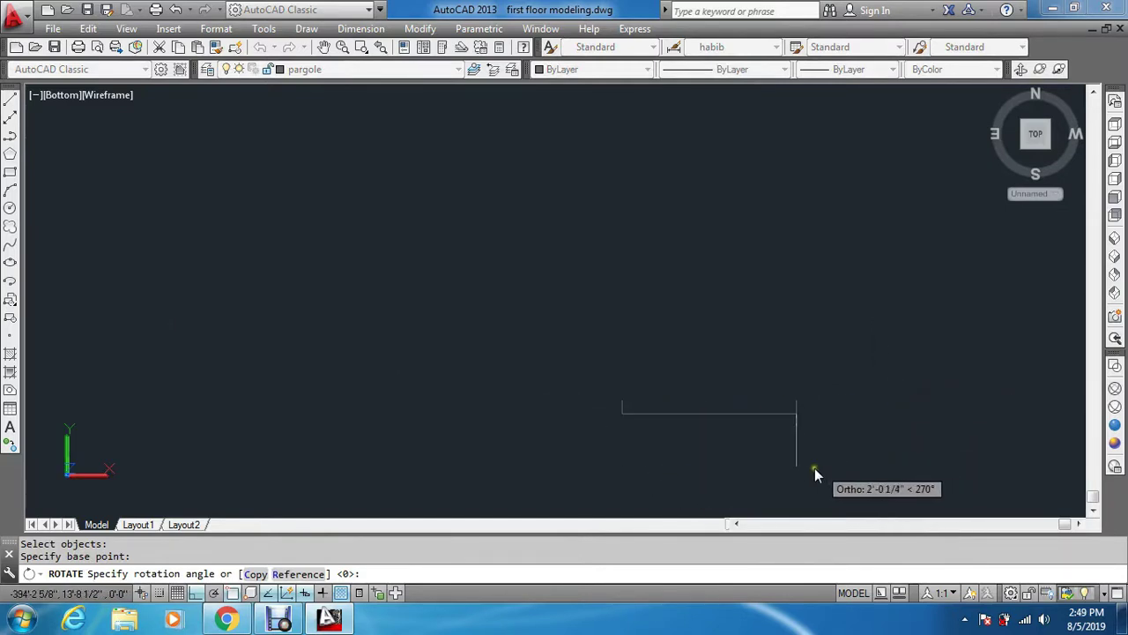
pyautogui.press('Escape')
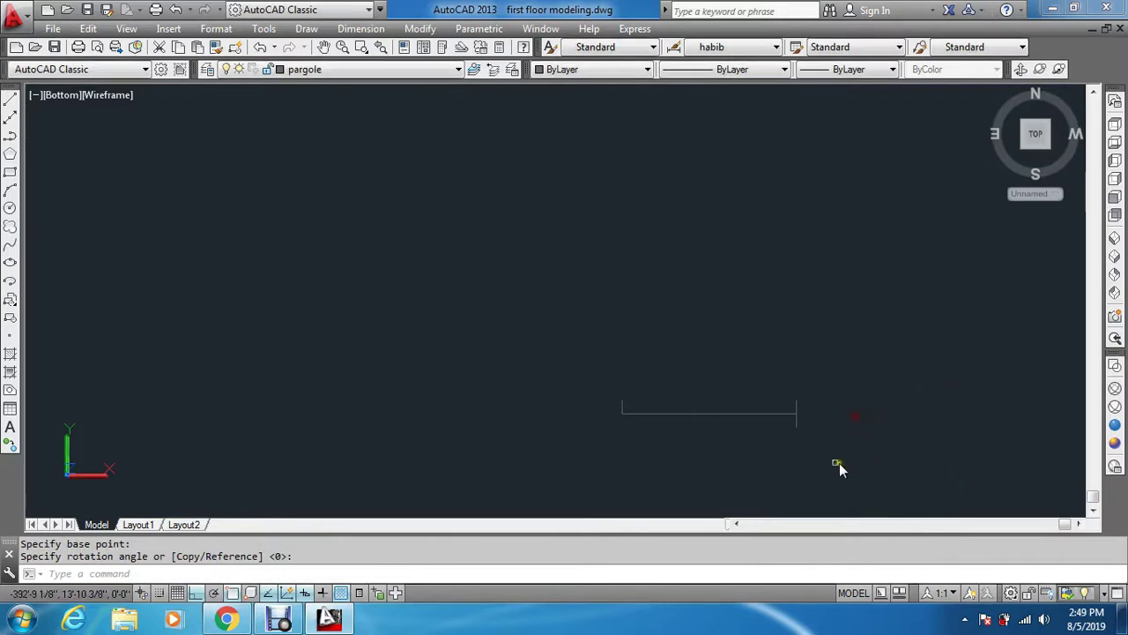
pyautogui.scroll(5, 782, 428)
pyautogui.press('Return')
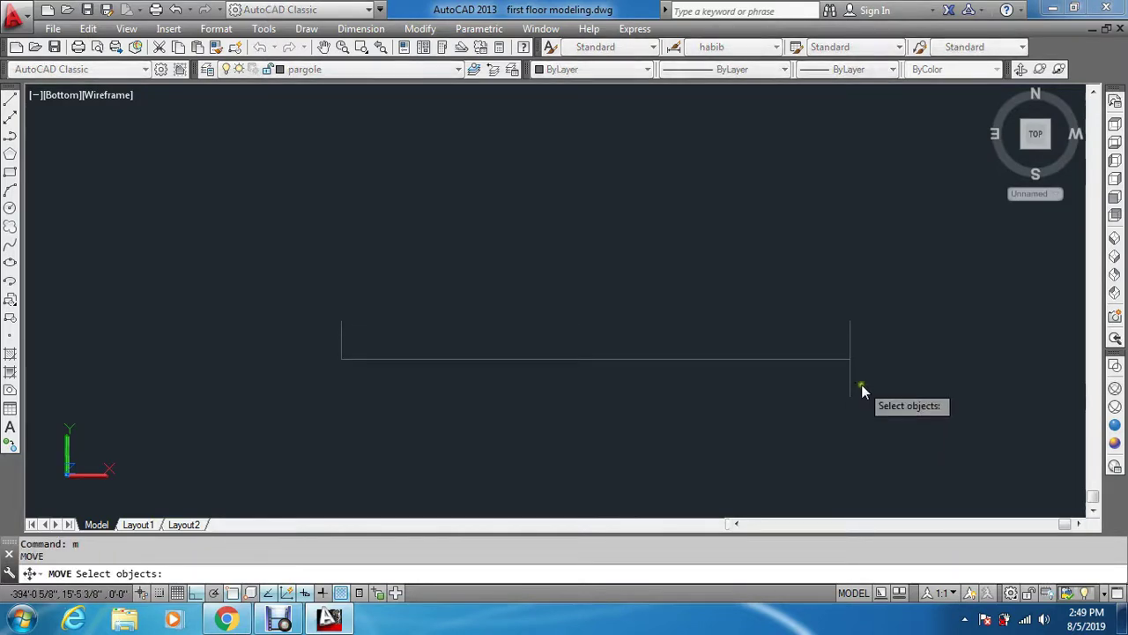
pyautogui.click(861, 386)
pyautogui.click(833, 394)
pyautogui.press('Return')
pyautogui.press('Escape')
# Step: Rotate the profile 270° about the path's right corner so it lies along the long segment
pyautogui.write('ro')
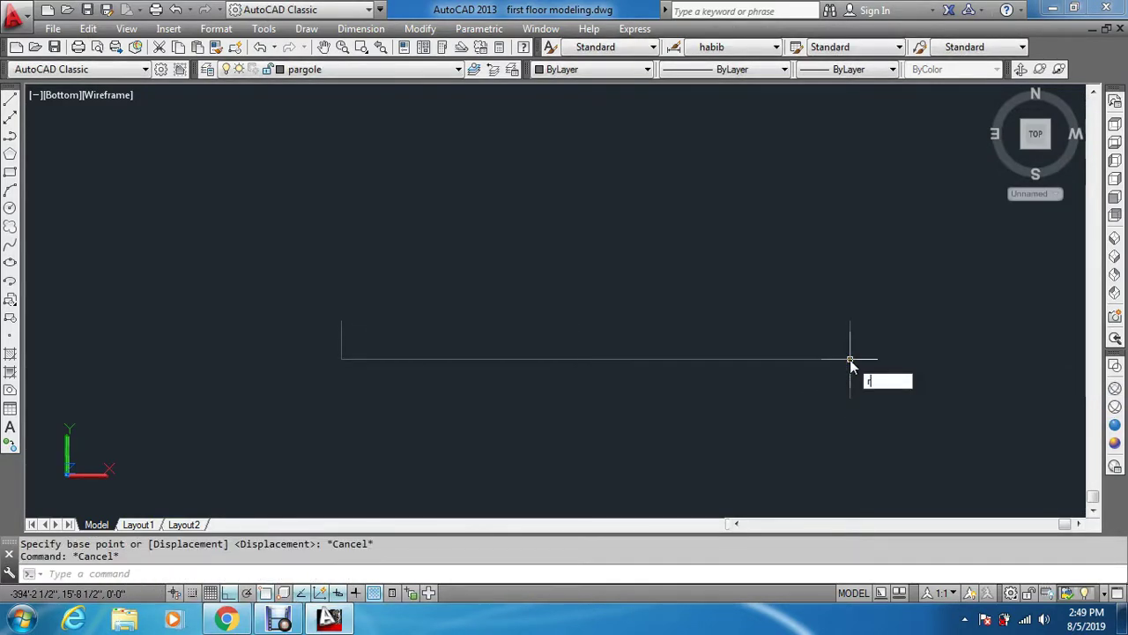
pyautogui.press('Return')
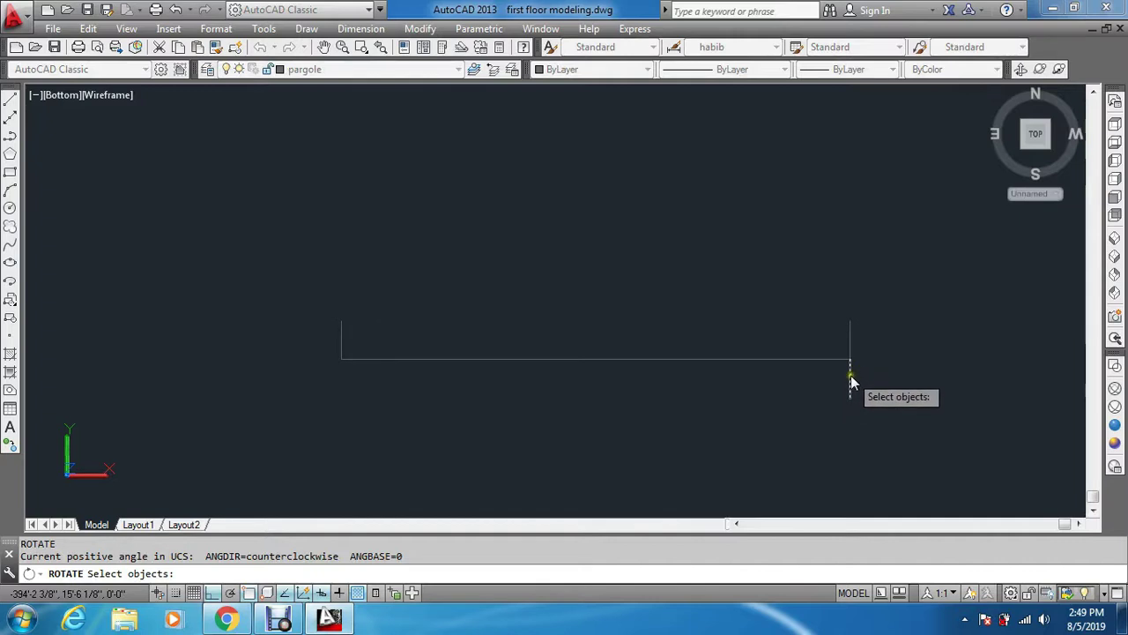
pyautogui.click(852, 381)
pyautogui.press('Return')
pyautogui.click(850, 357)
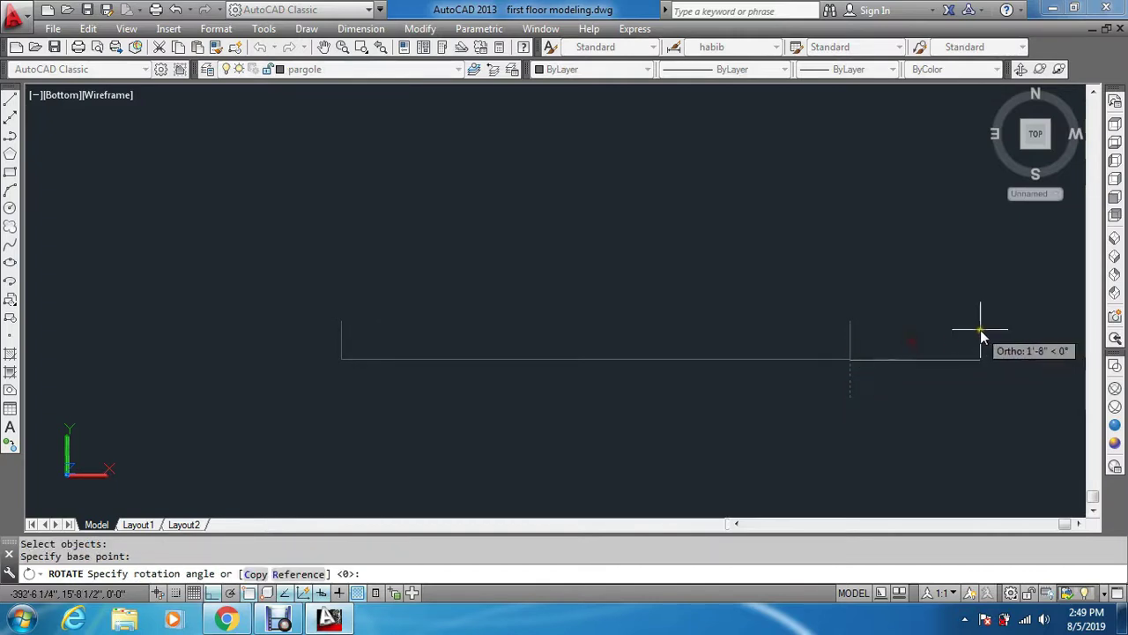
pyautogui.click(897, 442)
# Step: Move the rotated profile from the path's right corner to the free end of its left leg
pyautogui.write('m')
pyautogui.press('Return')
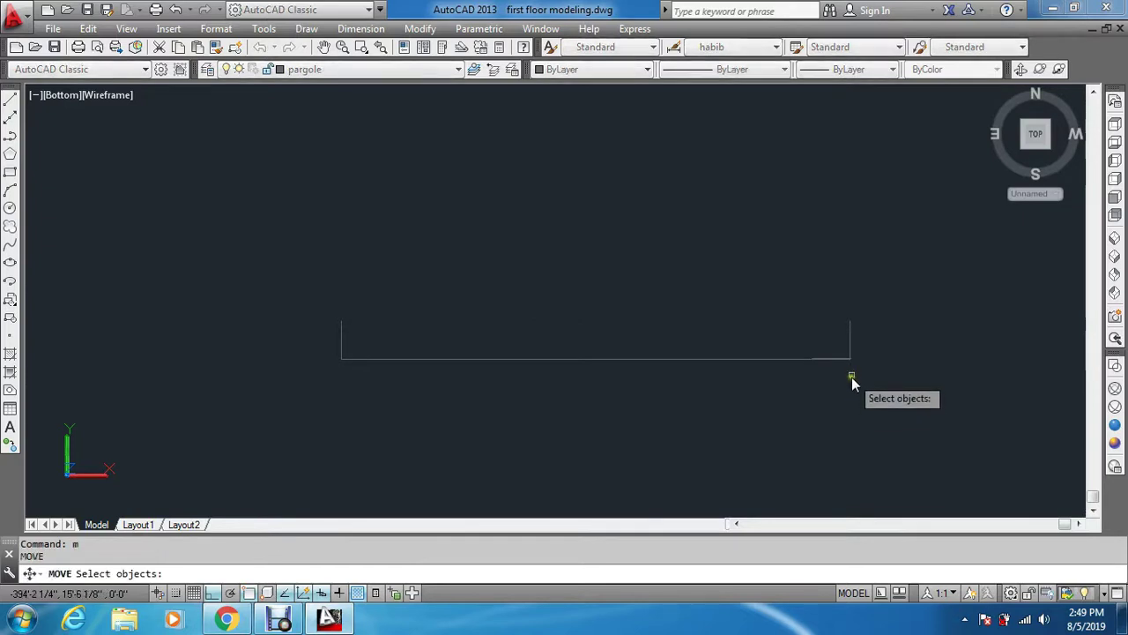
pyautogui.click(832, 357)
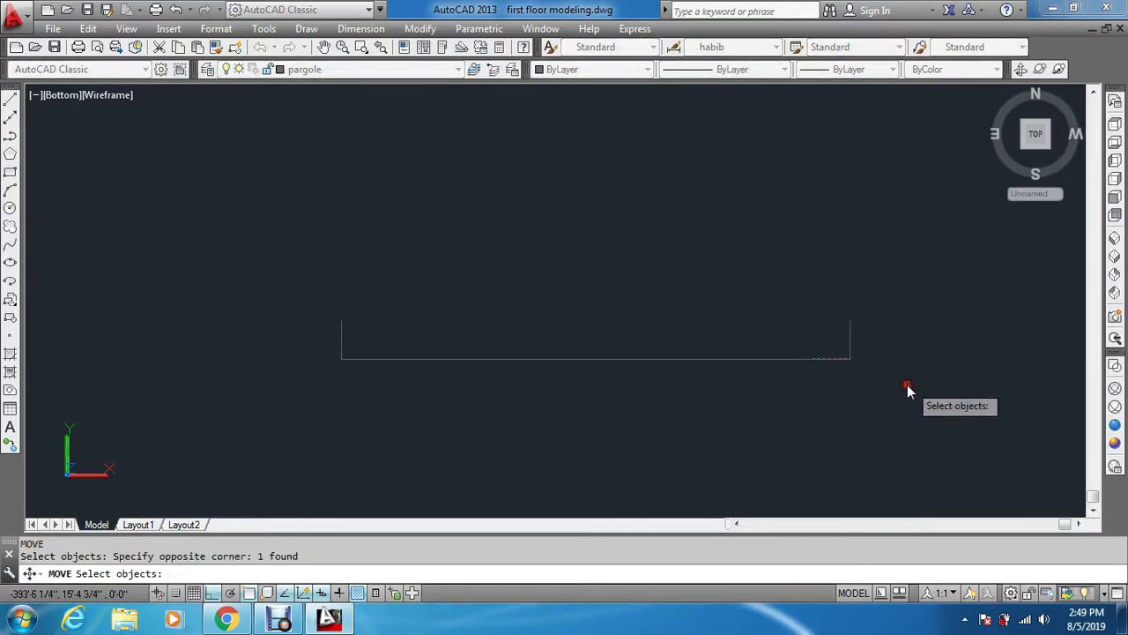
pyautogui.press('Return')
pyautogui.click(850, 358)
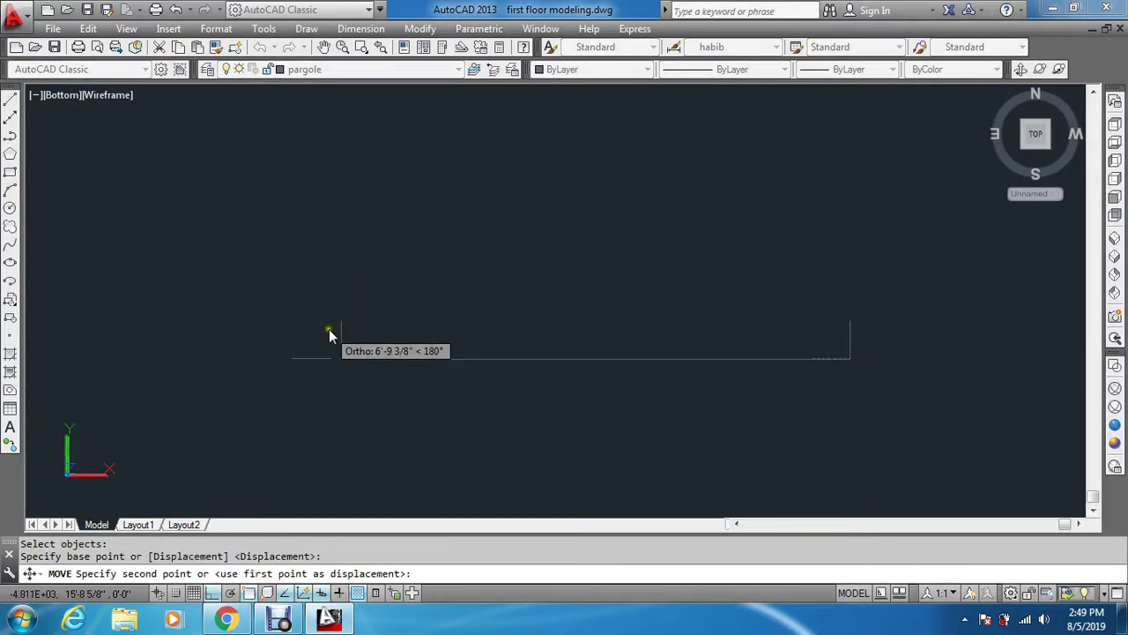
pyautogui.click(341, 321)
pyautogui.press('Escape')
pyautogui.press('Escape')
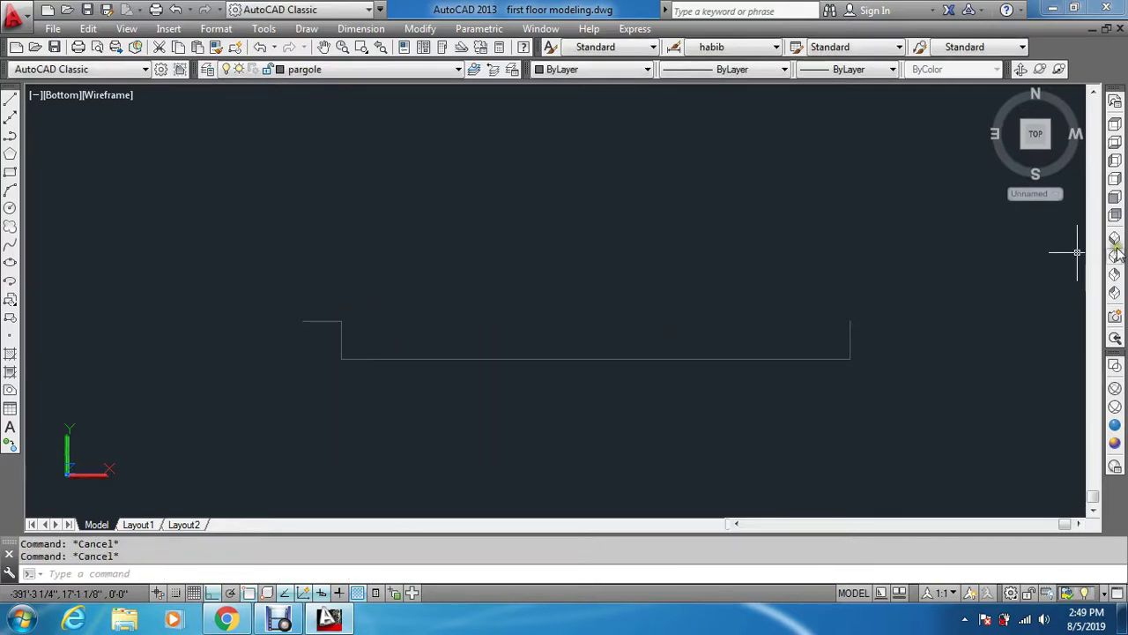
# Step: In the SW isometric view, extrude the moulding profile along the U-shaped path
pyautogui.click(1115, 253)
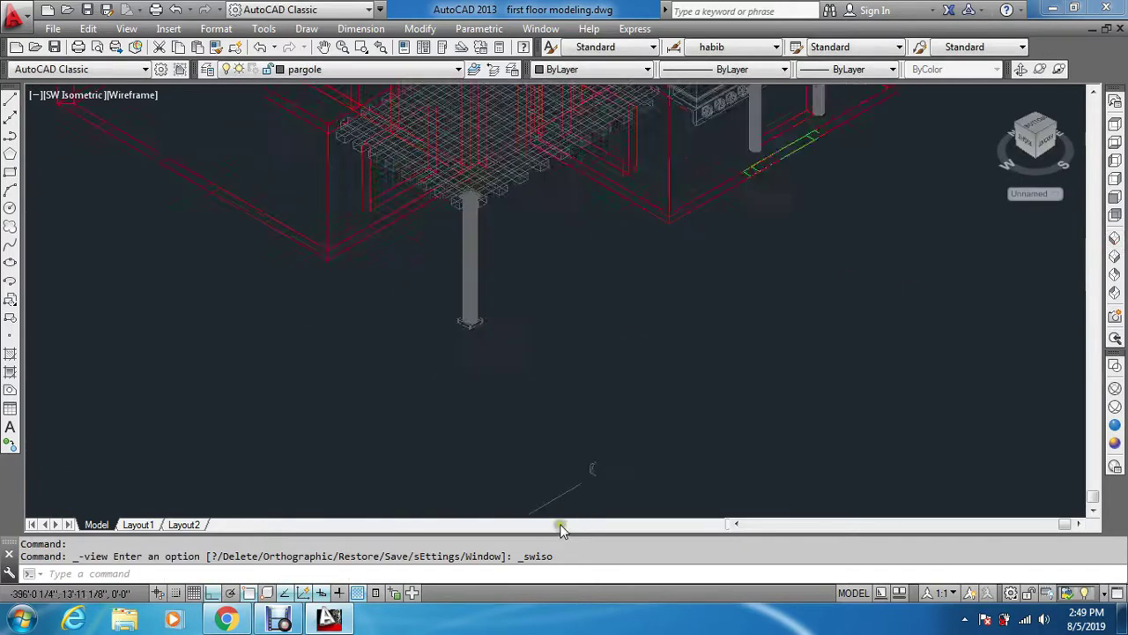
pyautogui.scroll(5, 560, 493)
pyautogui.press('Escape')
pyautogui.press('Escape')
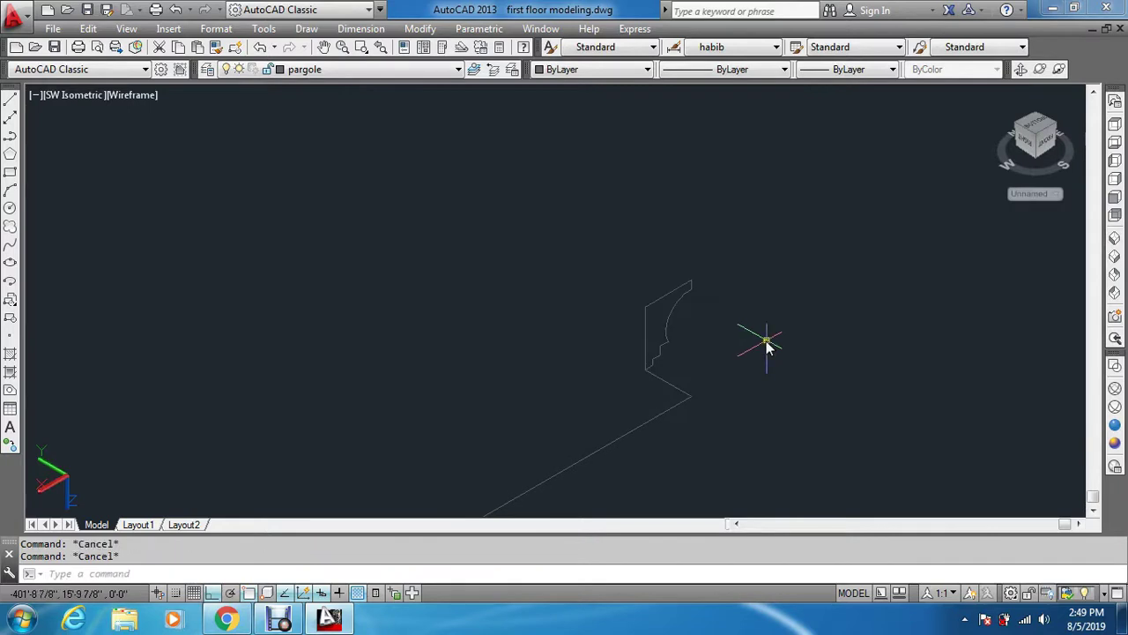
pyautogui.write('ext')
pyautogui.press('Return')
pyautogui.click(671, 298)
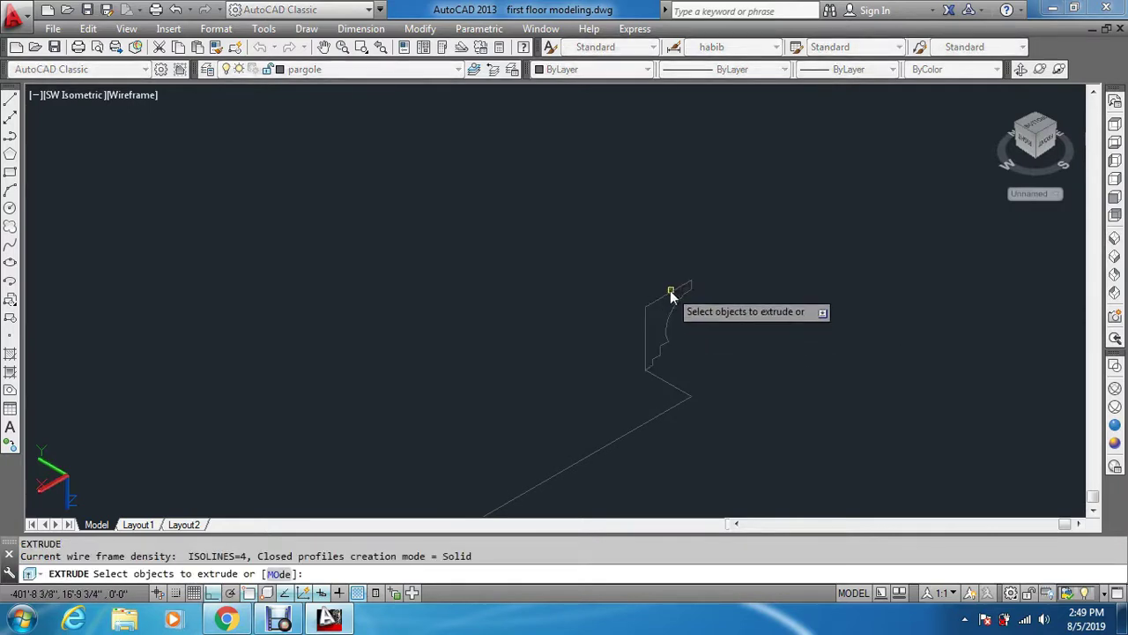
pyautogui.press('Return')
pyautogui.write('p')
pyautogui.press('Return')
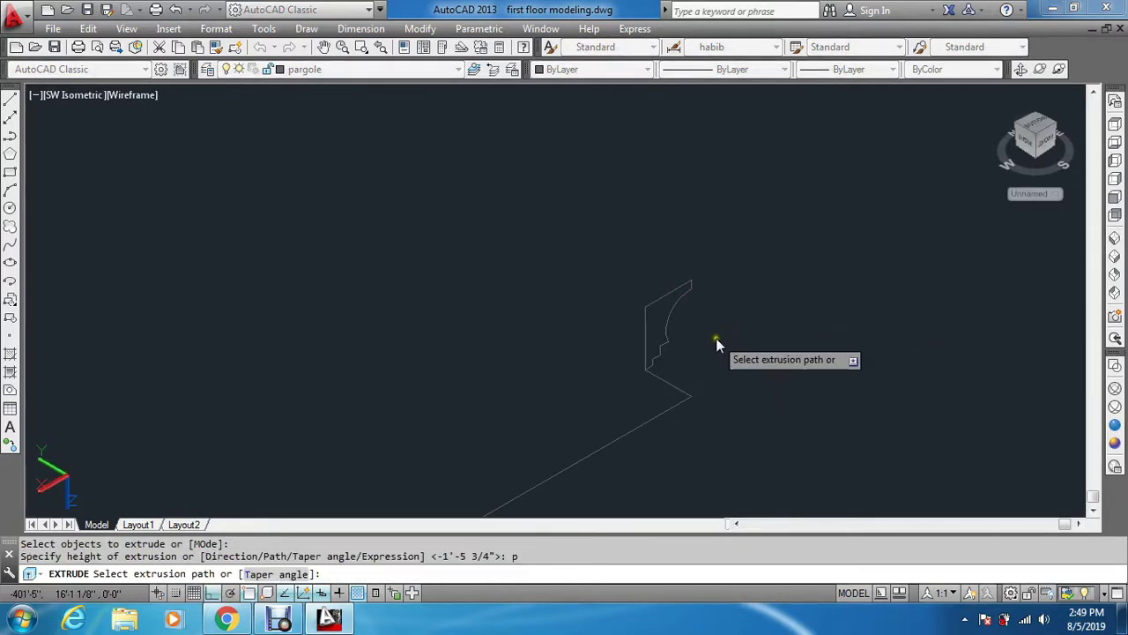
pyautogui.click(686, 395)
pyautogui.scroll(-5, 760, 271)
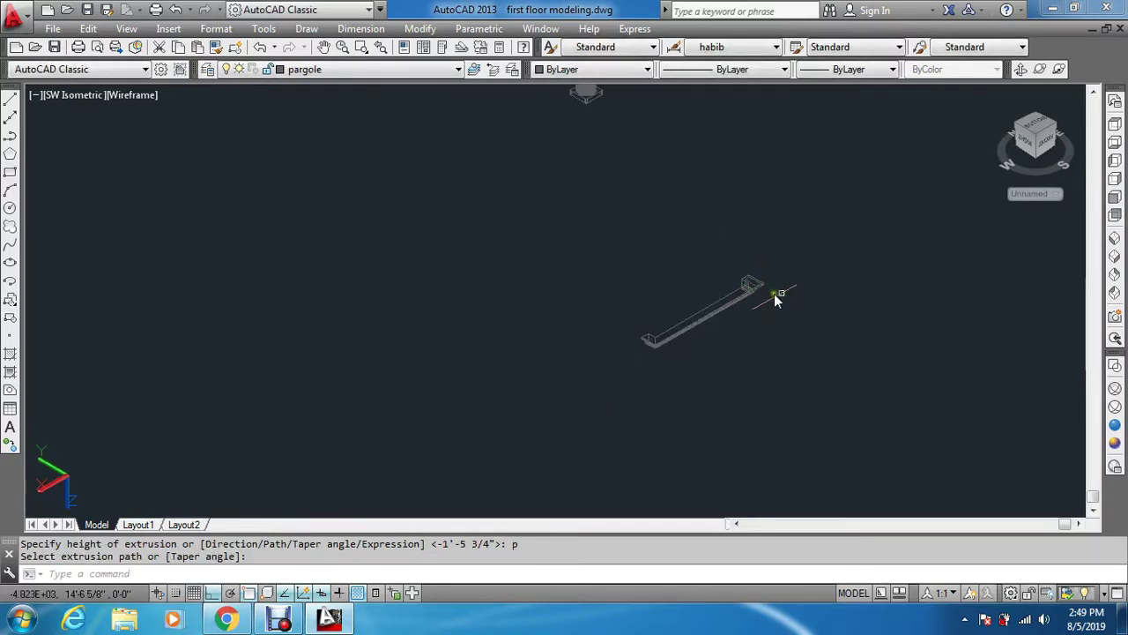
pyautogui.press('Escape')
pyautogui.press('Escape')
# Step: Switch to the top view and locate the extruded moulding beside the floor plan
pyautogui.click(1114, 124)
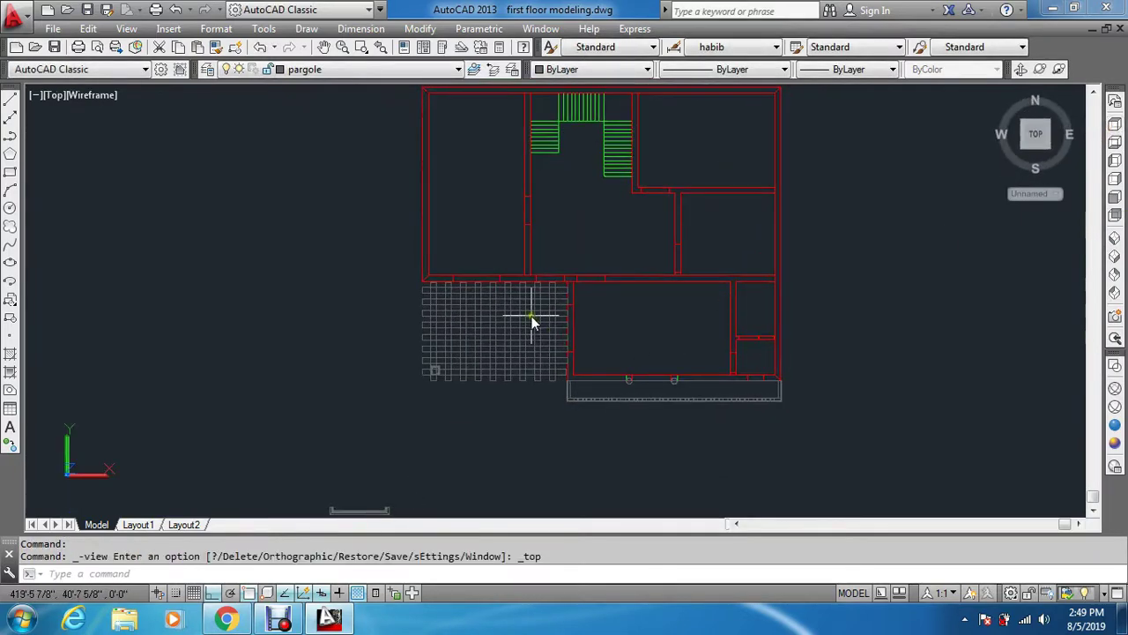
pyautogui.scroll(-2, 529, 315)
pyautogui.scroll(4, 362, 498)
pyautogui.press('Escape')
pyautogui.press('Escape')
pyautogui.write('m')
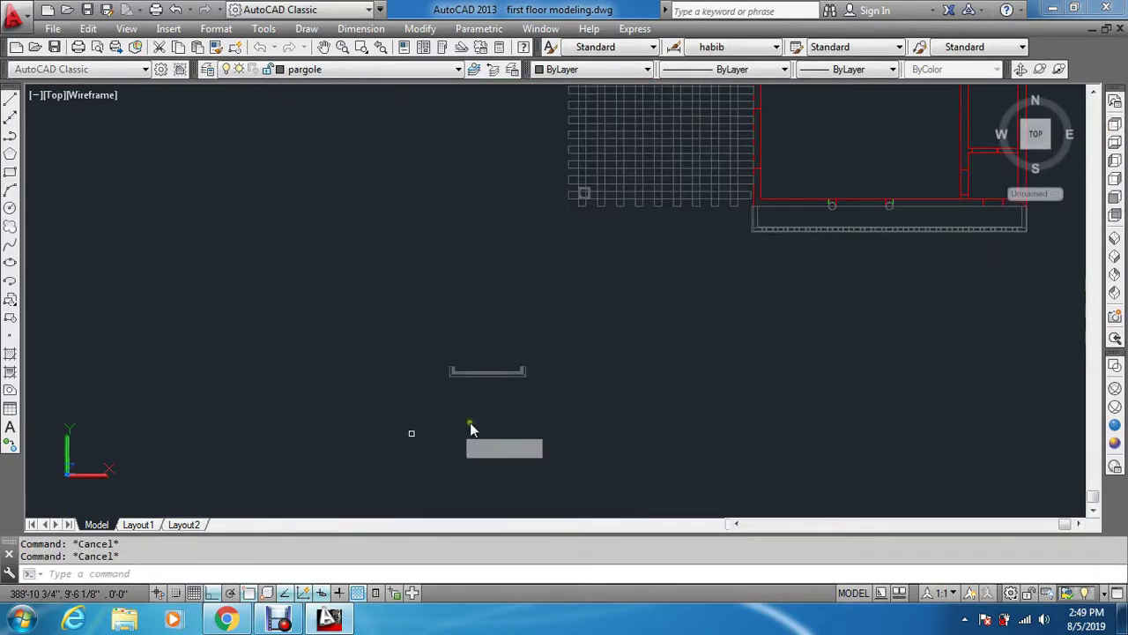
pyautogui.scroll(2, 518, 393)
pyautogui.press('Return')
pyautogui.click(560, 349)
pyautogui.click(433, 379)
pyautogui.press('Return')
pyautogui.scroll(2, 428, 324)
pyautogui.scroll(2, 376, 393)
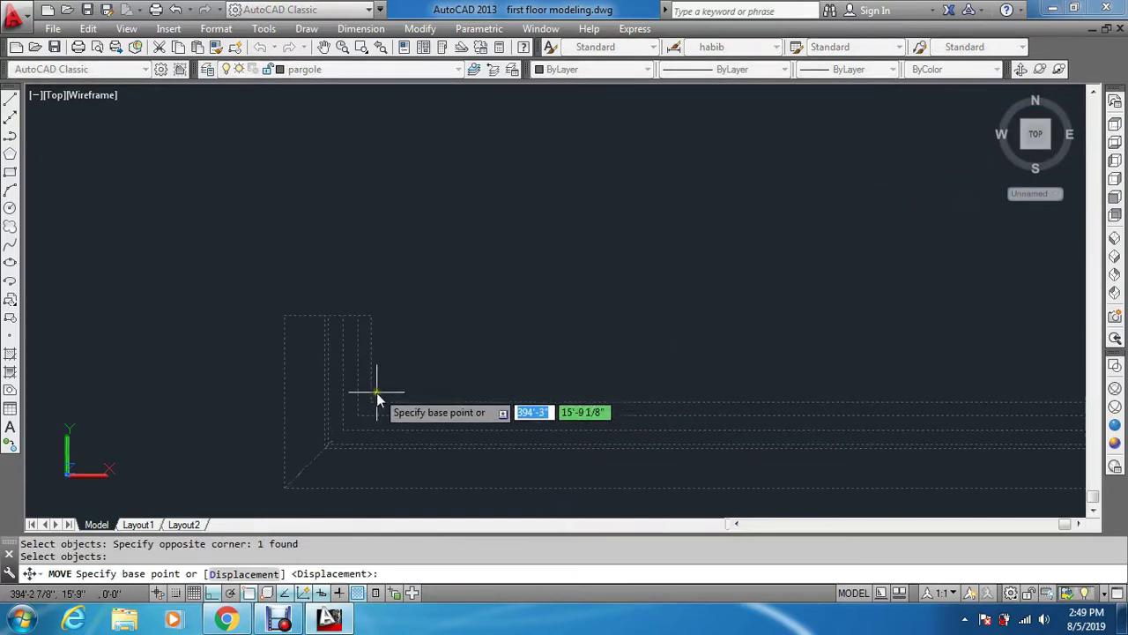
pyautogui.click(373, 317)
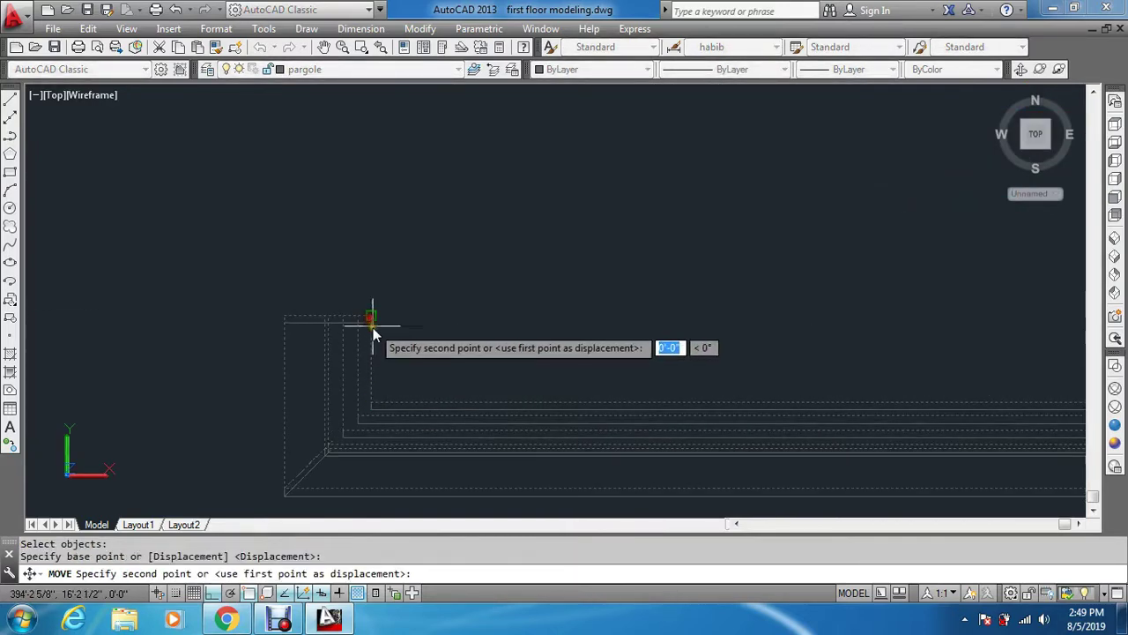
pyautogui.scroll(-4, 373, 324)
pyautogui.scroll(6, 537, 262)
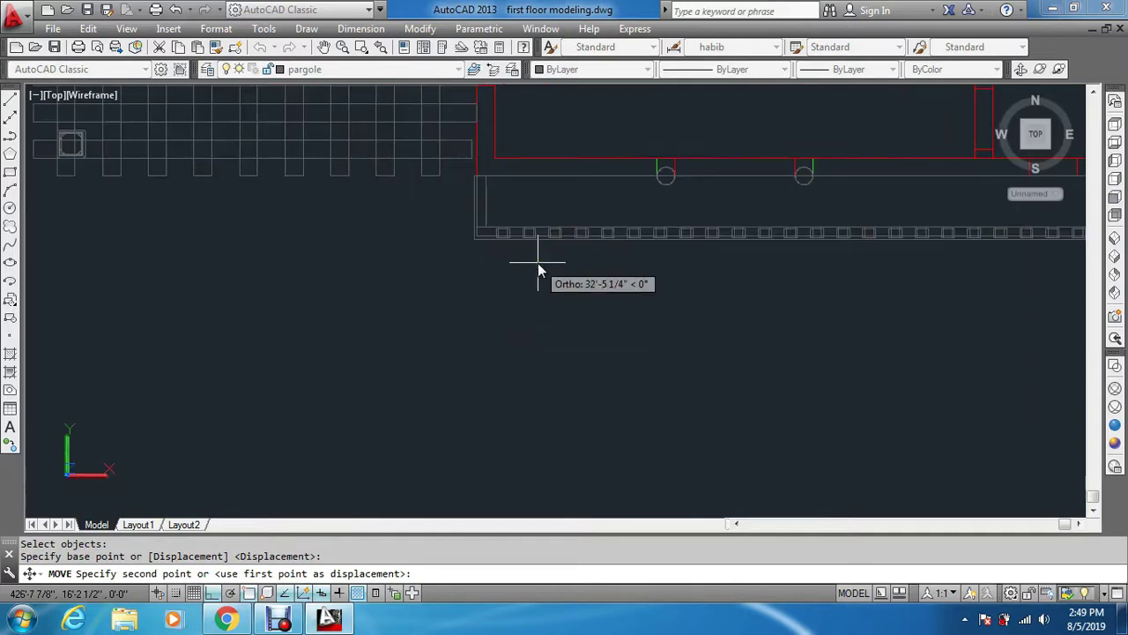
pyautogui.scroll(-5, 535, 263)
pyautogui.press('Escape')
# Step: Move the moulding from its inner left corner to the outer edge of the left column, where it meets the front wall line
pyautogui.press('Return')
pyautogui.scroll(5, 371, 346)
pyautogui.click(332, 370)
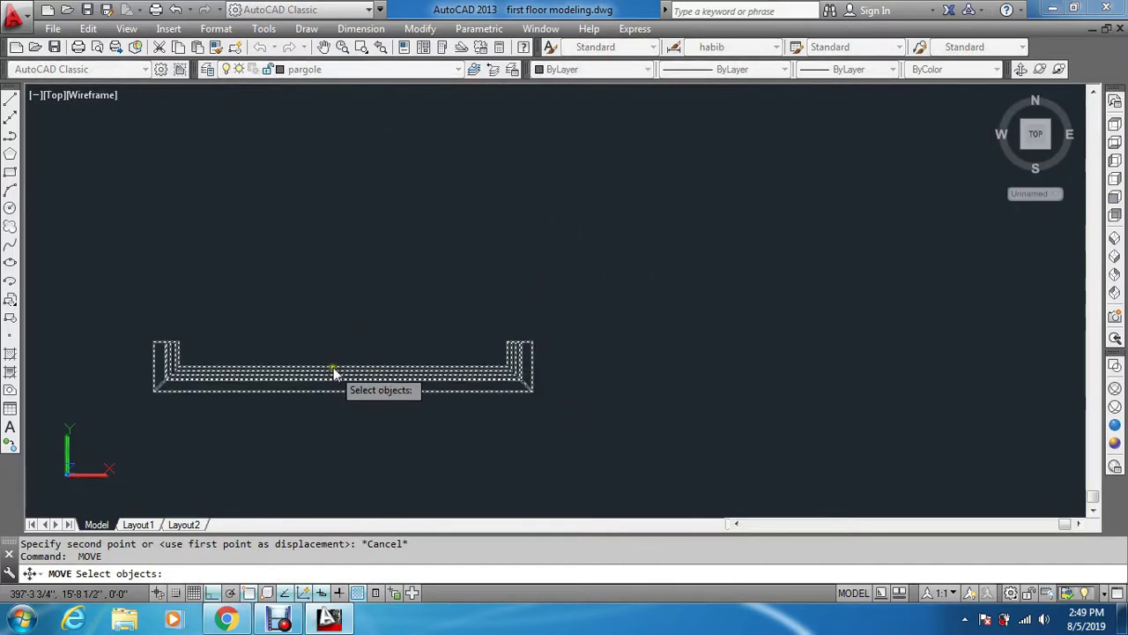
pyautogui.press('Return')
pyautogui.scroll(3, 187, 315)
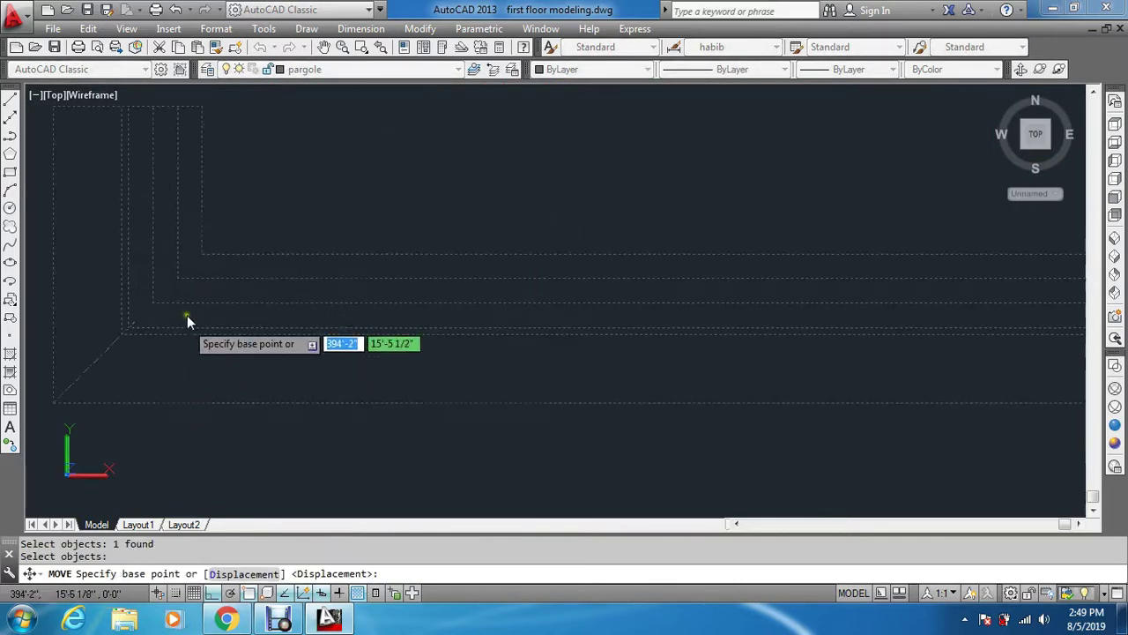
pyautogui.click(202, 259)
pyautogui.scroll(-4, 198, 273)
pyautogui.scroll(-2, 196, 300)
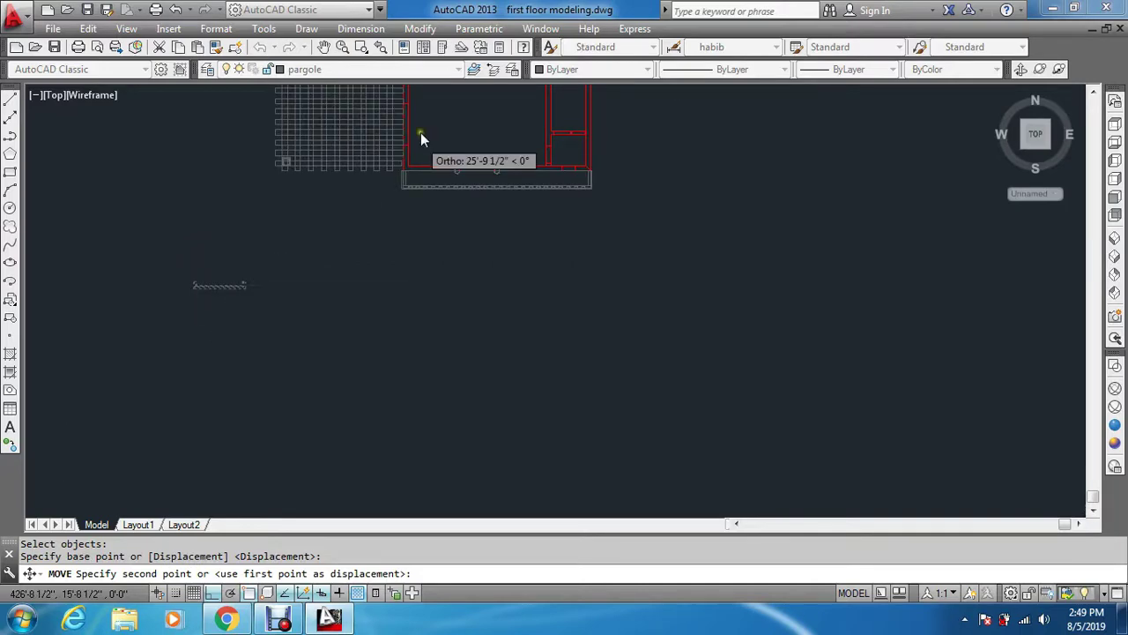
pyautogui.scroll(3, 427, 177)
pyautogui.scroll(3, 573, 275)
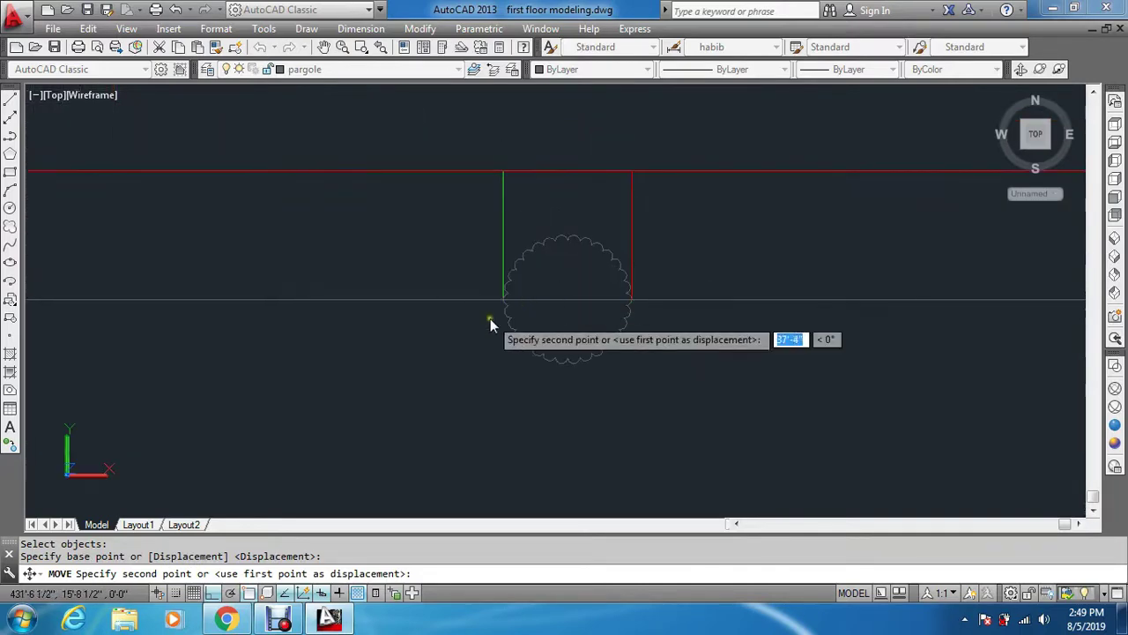
pyautogui.scroll(2, 501, 304)
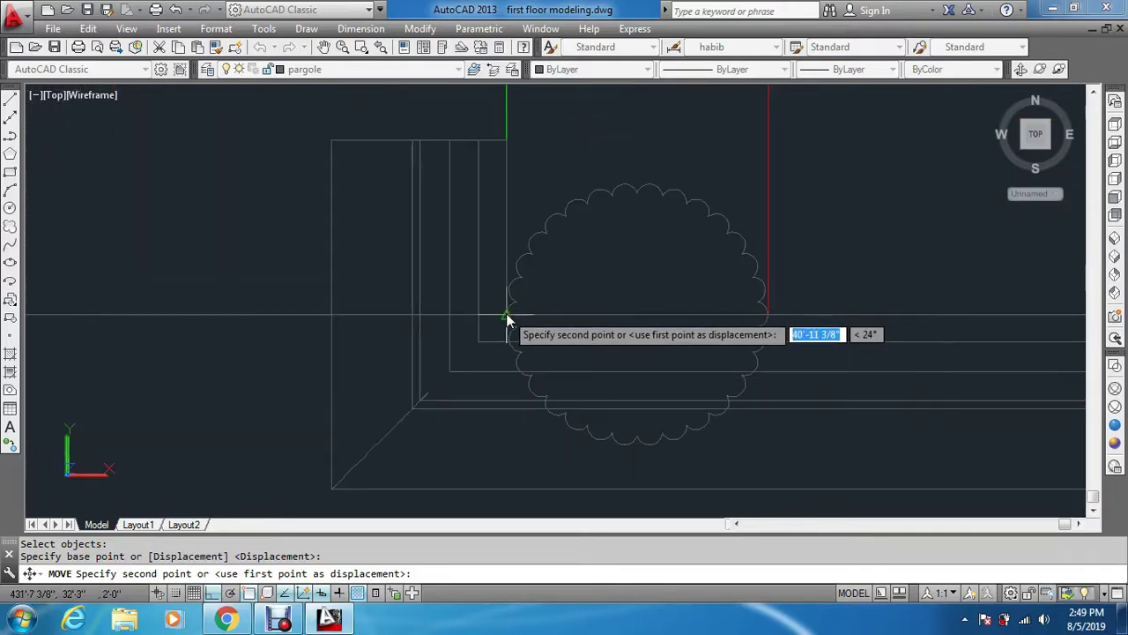
pyautogui.click(508, 364)
pyautogui.scroll(-3, 503, 366)
pyautogui.scroll(-2, 502, 368)
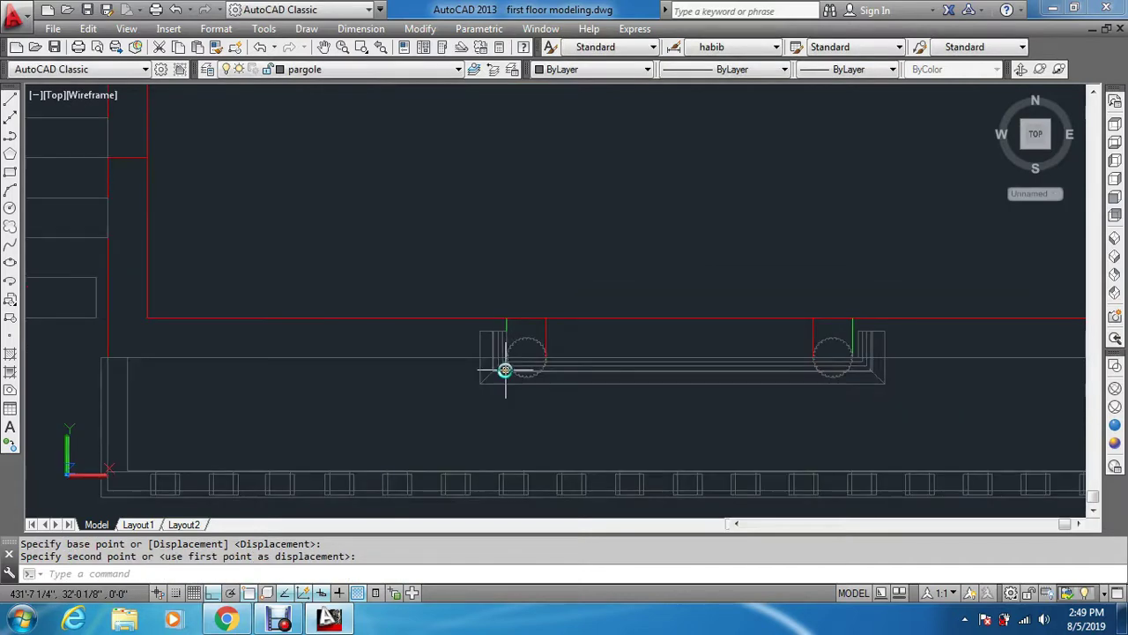
pyautogui.press('Escape')
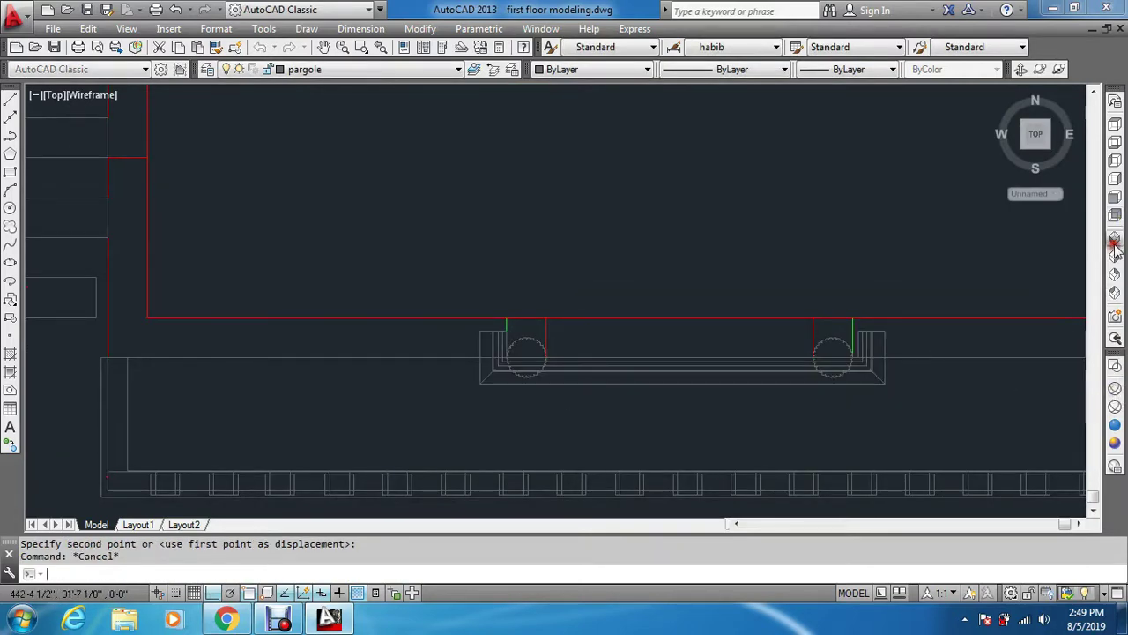
# Step: In the SW isometric view, move the moulding 0.6 inches along the 180° direction
pyautogui.click(1114, 243)
pyautogui.scroll(4, 691, 321)
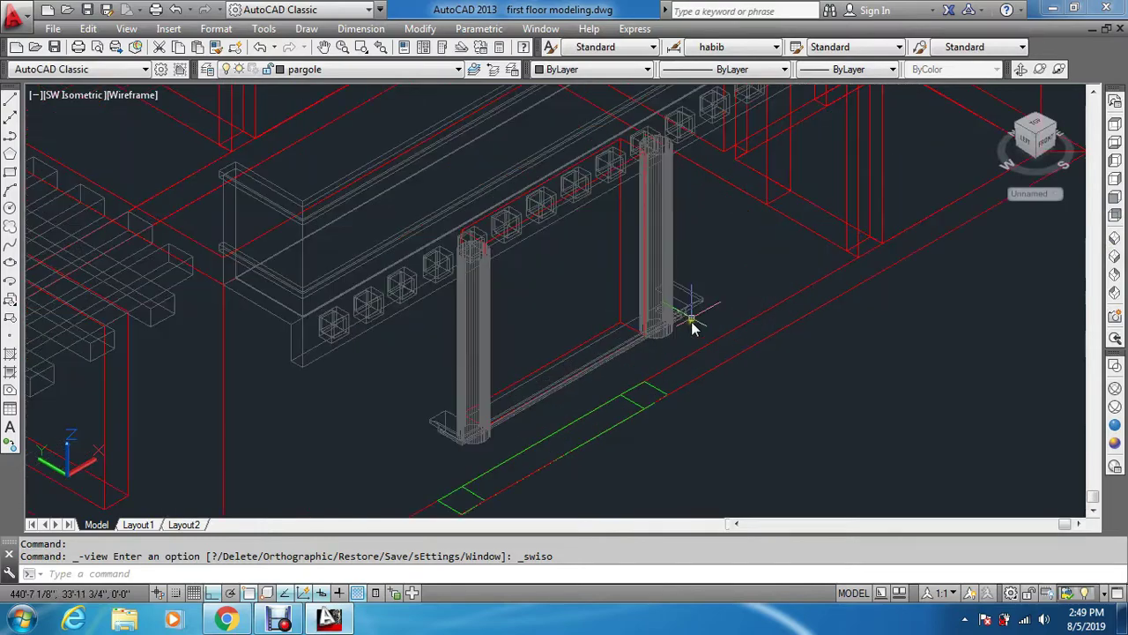
pyautogui.scroll(2, 690, 320)
pyautogui.press('Escape')
pyautogui.press('Escape')
pyautogui.write('m')
pyautogui.press('Return')
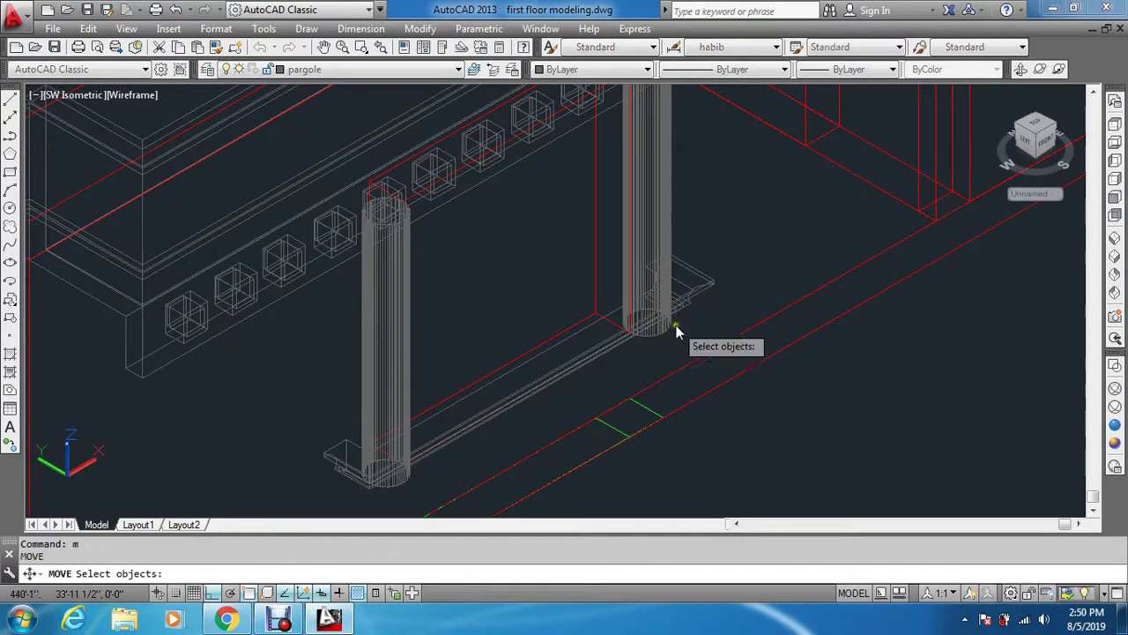
pyautogui.click(677, 331)
pyautogui.scroll(-4, 697, 315)
pyautogui.press('Return')
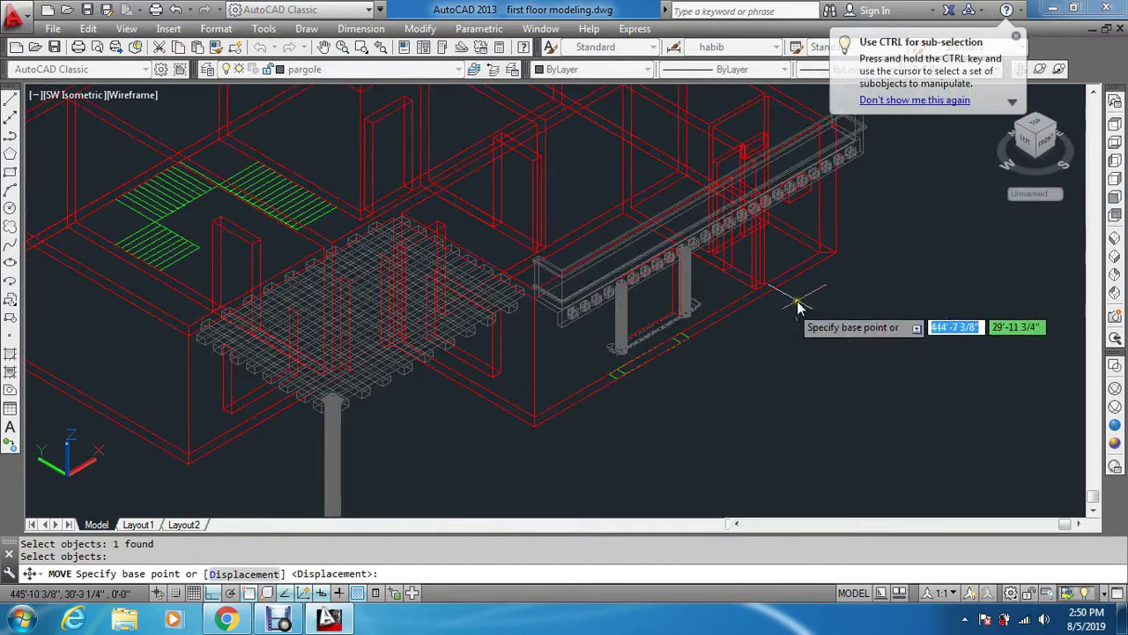
pyautogui.click(836, 255)
pyautogui.scroll(-4, 814, 294)
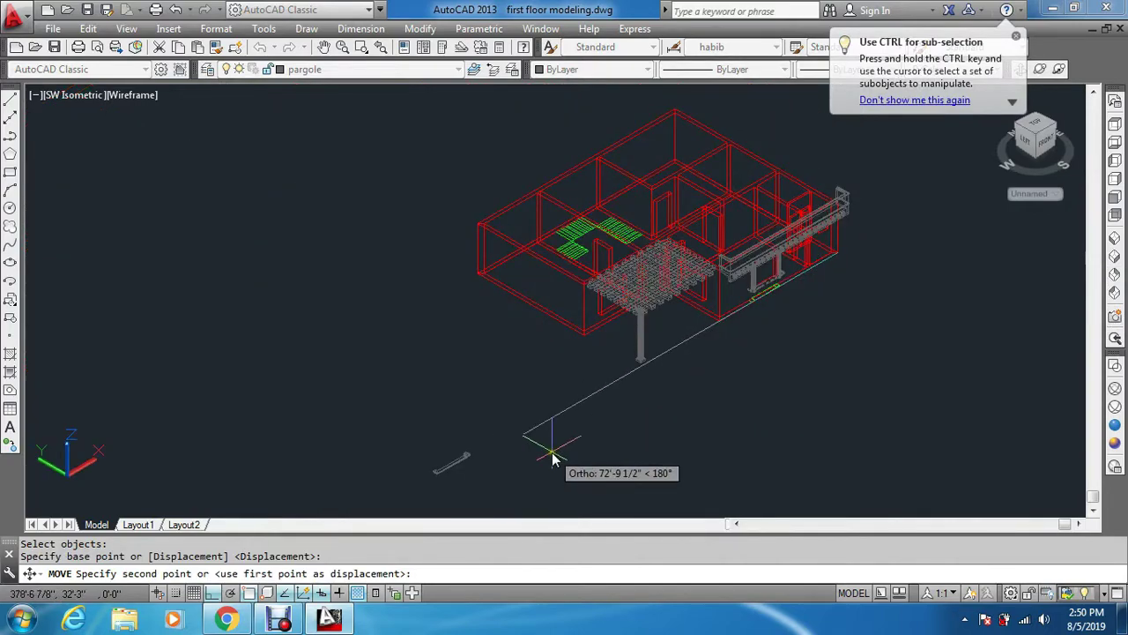
pyautogui.write('.')
pyautogui.write('.6')
pyautogui.press('Return')
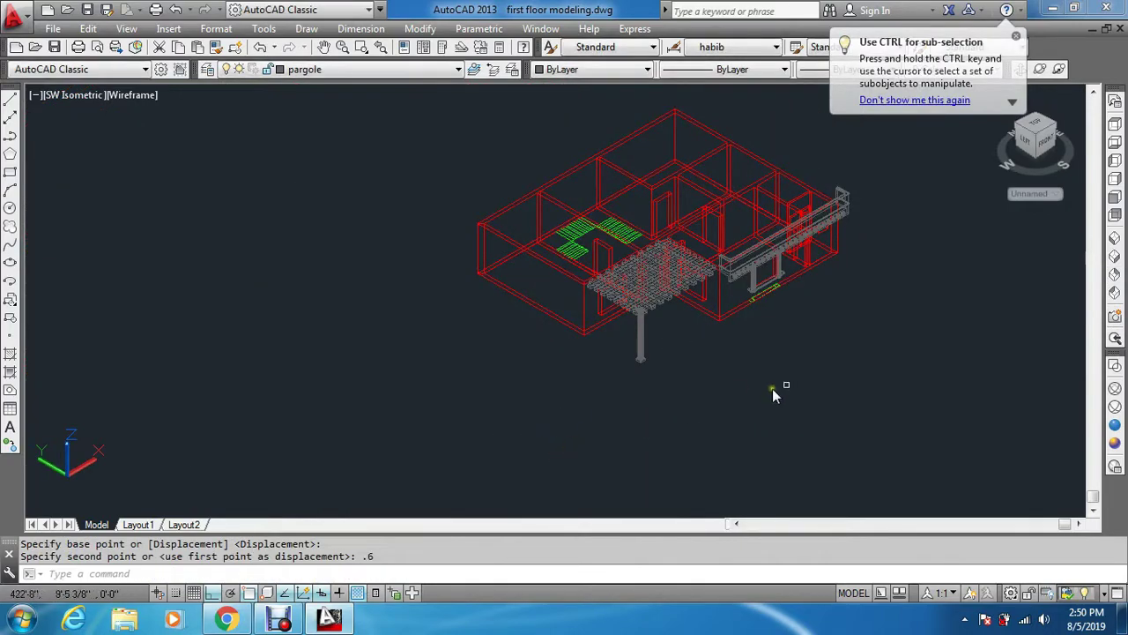
pyautogui.press('Escape')
# Step: In the front view, move the moulding straight down 7 inches beneath the two columns
pyautogui.click(1113, 125)
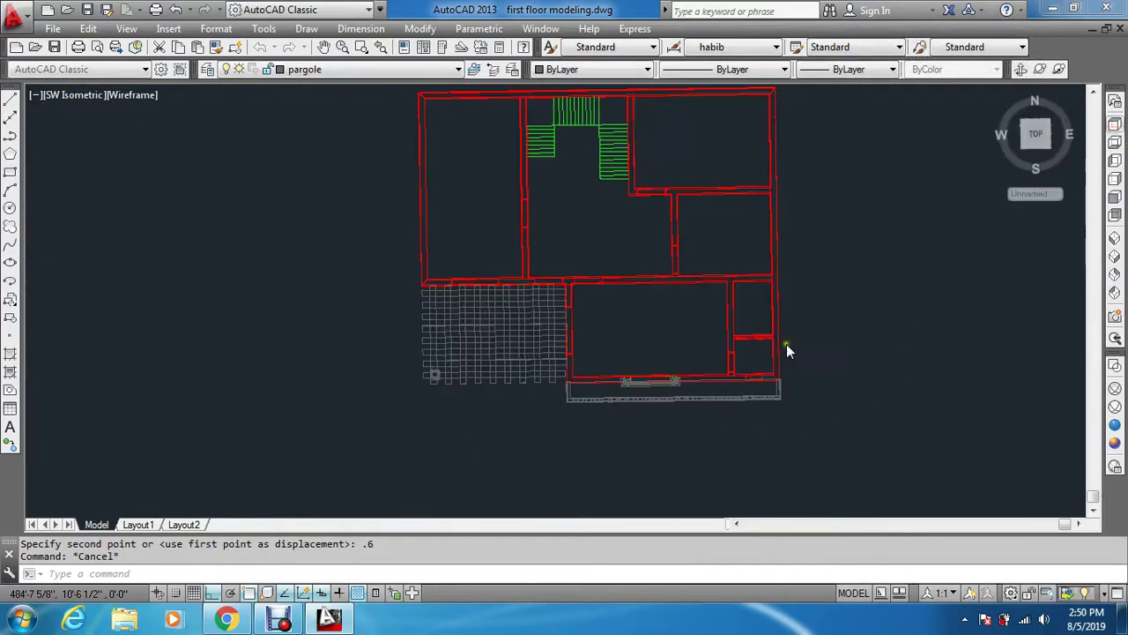
pyautogui.scroll(5, 665, 397)
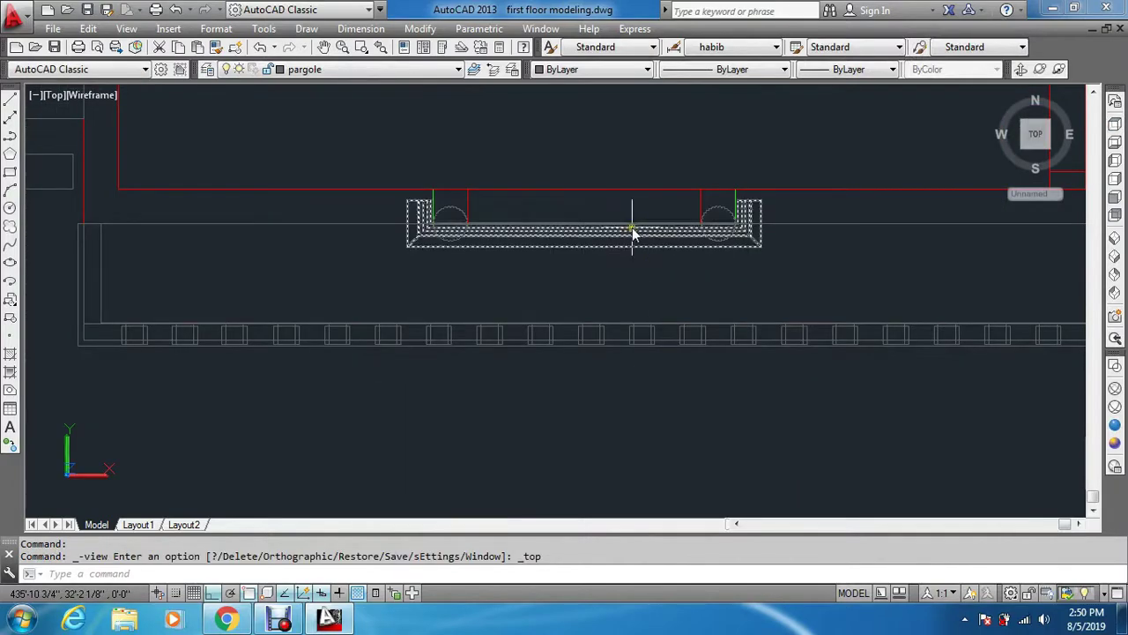
pyautogui.scroll(2, 631, 229)
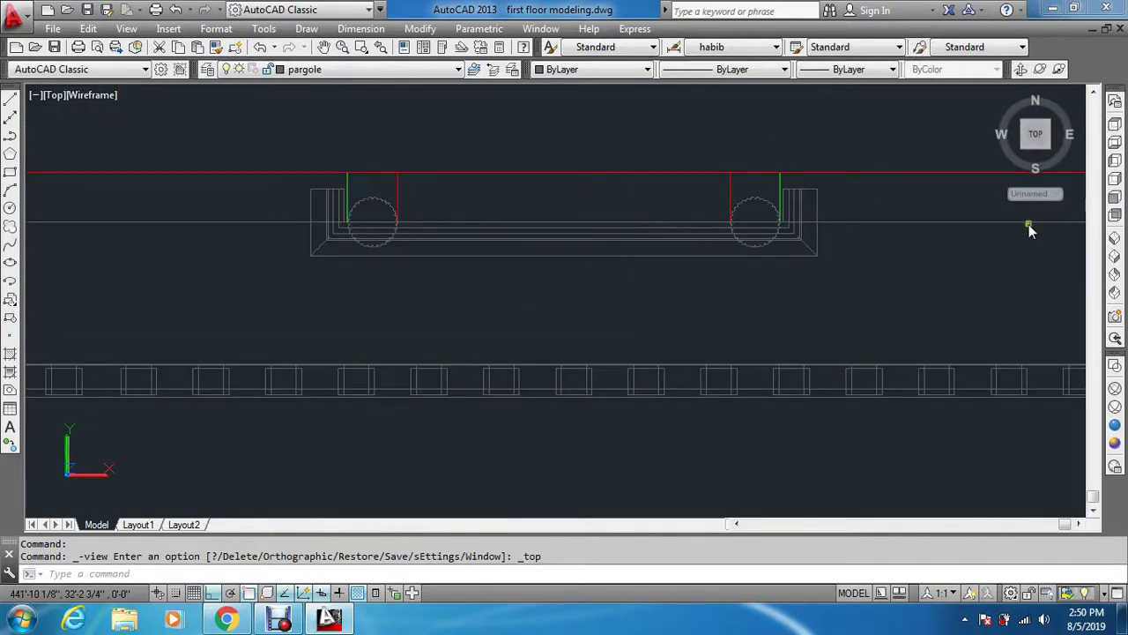
pyautogui.click(1114, 197)
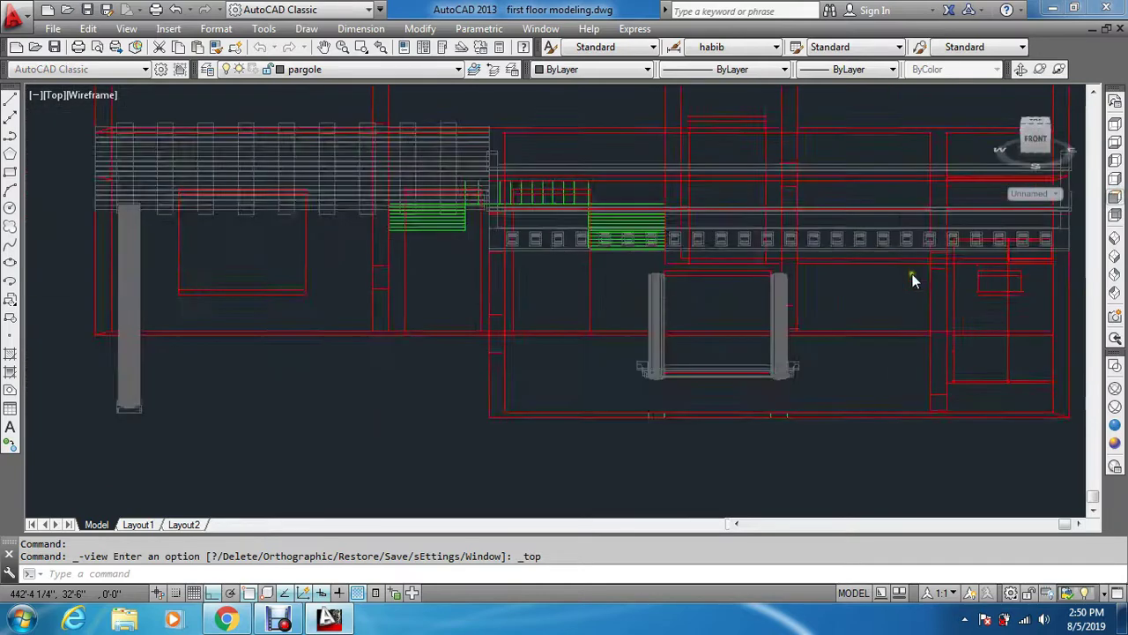
pyautogui.press('Escape')
pyautogui.press('Escape')
pyautogui.write('m')
pyautogui.press('Return')
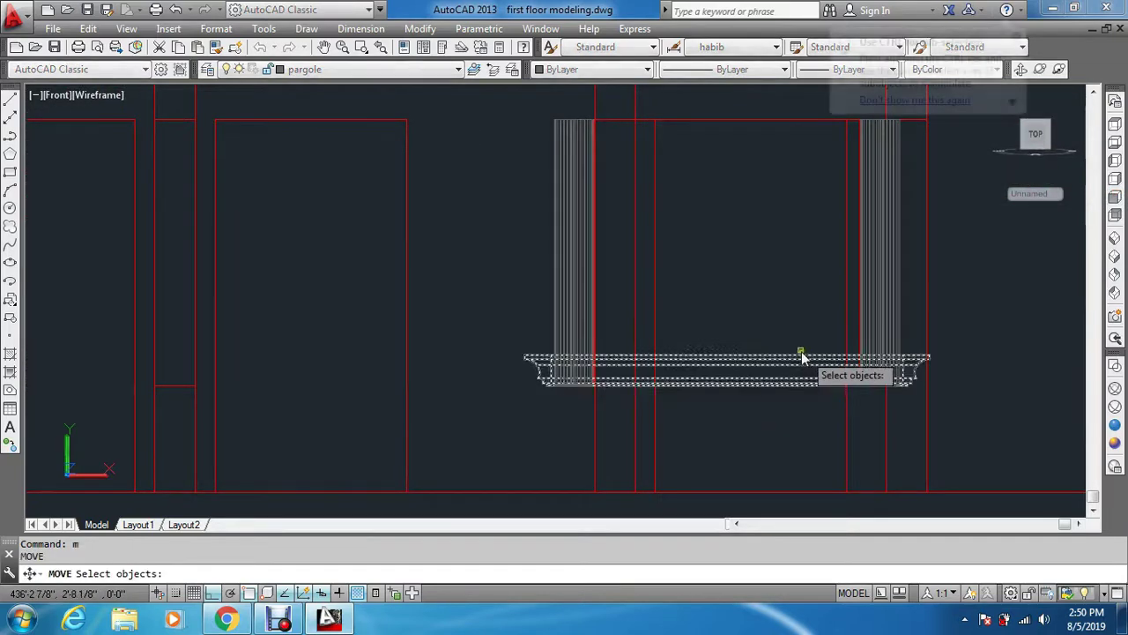
pyautogui.click(796, 361)
pyautogui.scroll(-2, 781, 307)
pyautogui.scroll(-3, 793, 313)
pyautogui.press('Return')
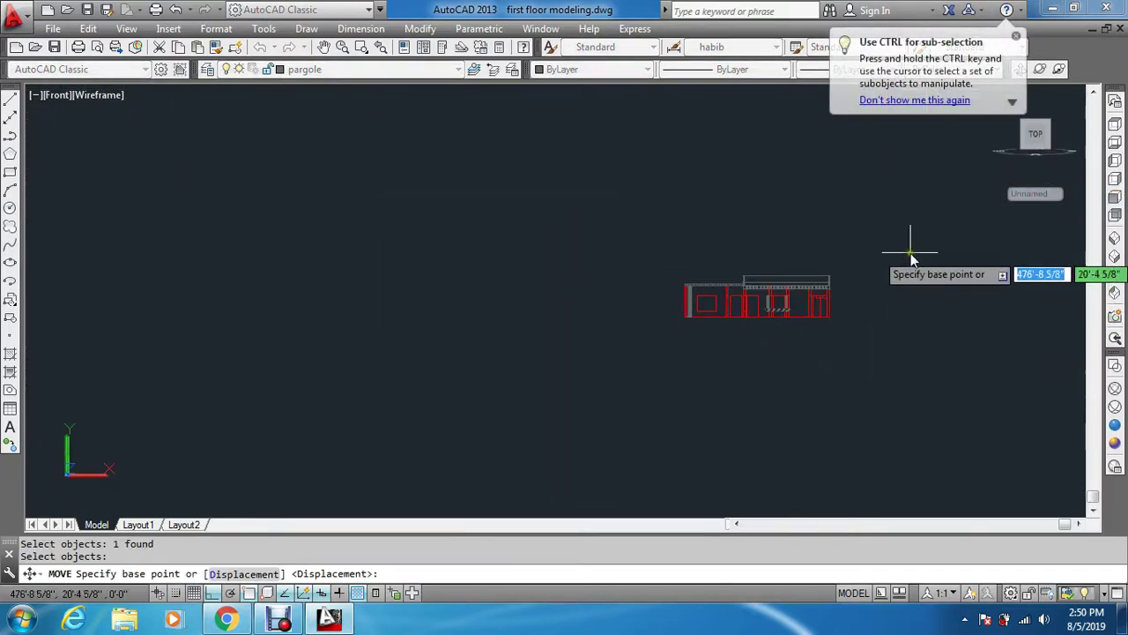
pyautogui.click(911, 253)
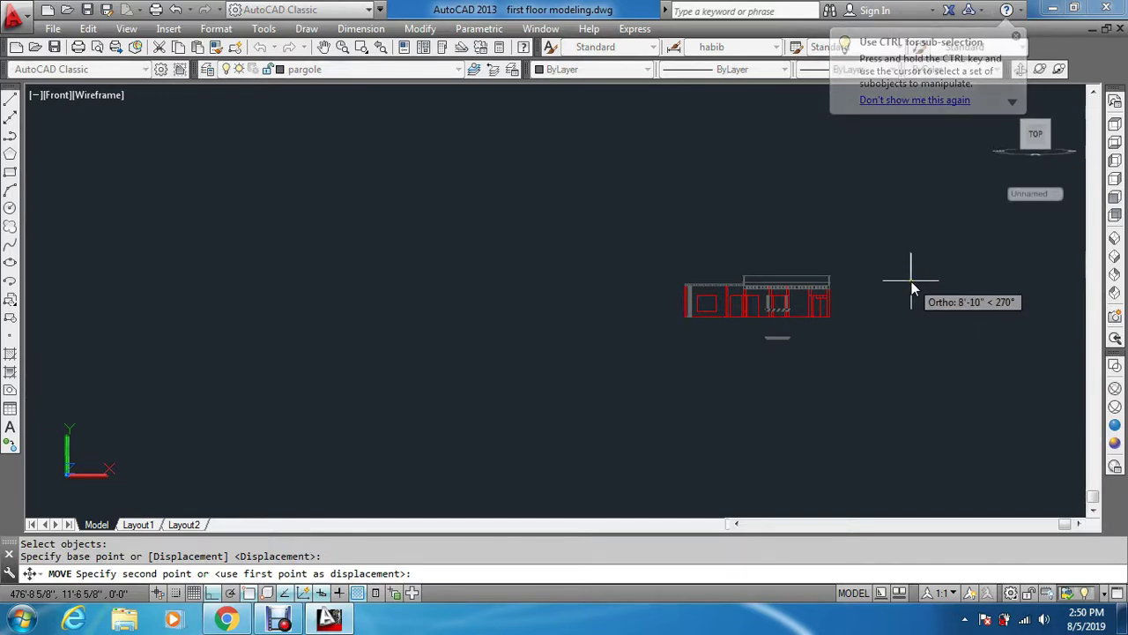
pyautogui.write('7')
pyautogui.press('Return')
pyautogui.press('Escape')
pyautogui.scroll(3, 793, 308)
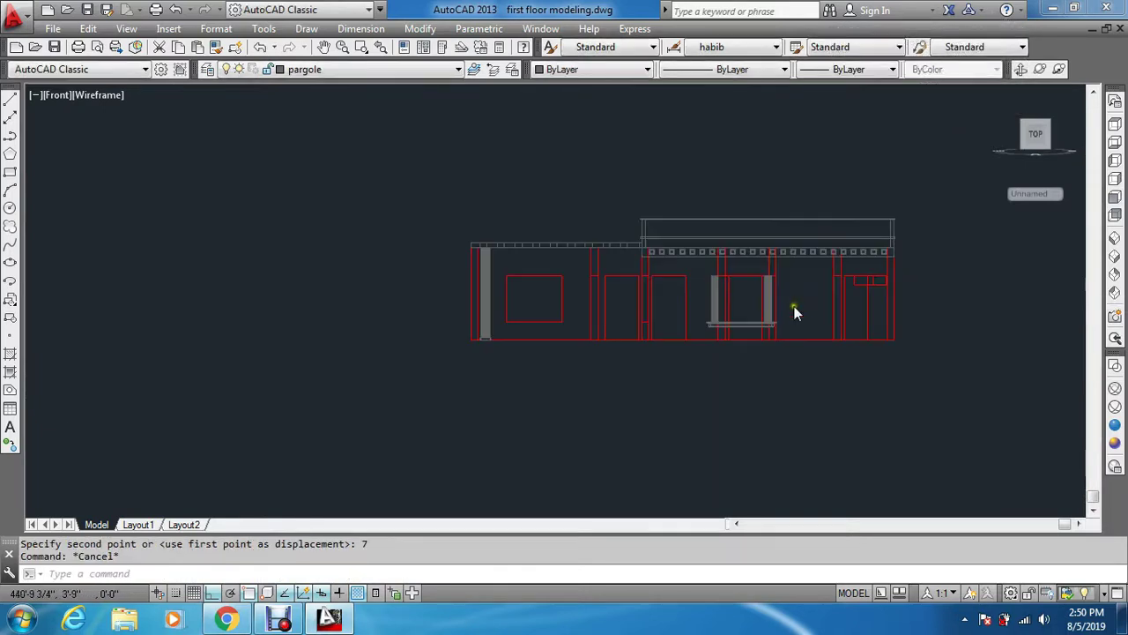
# Step: Examine the moulding's fit under the columns in the front, SW isometric and left views, using the Conceptual visual style
pyautogui.press('Escape')
pyautogui.scroll(6, 662, 329)
pyautogui.scroll(-6, 662, 328)
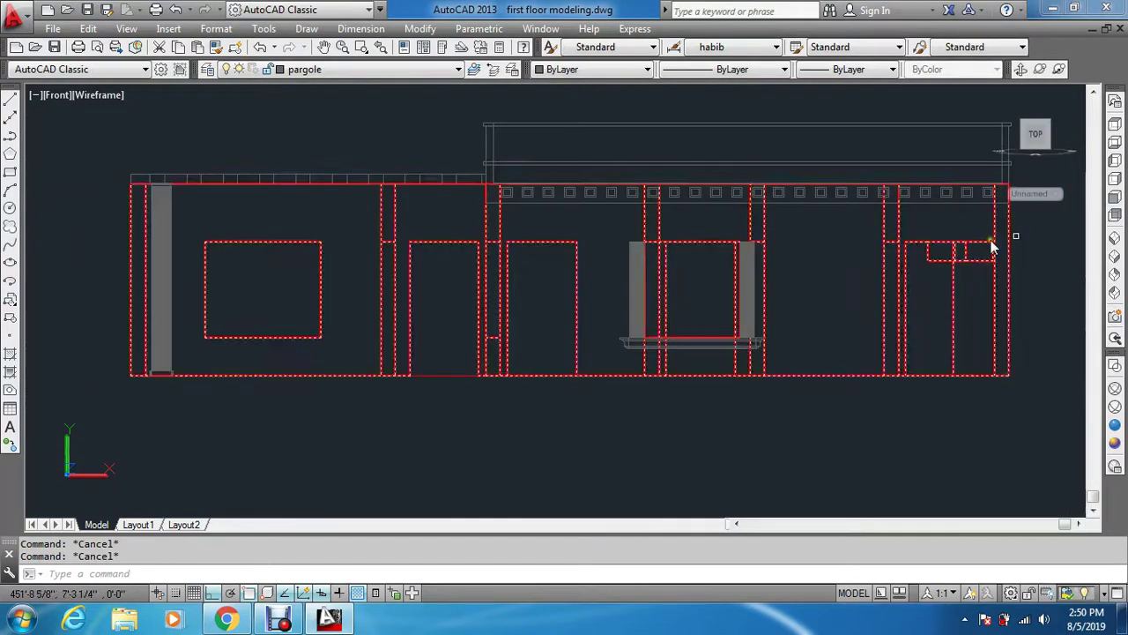
pyautogui.click(1116, 236)
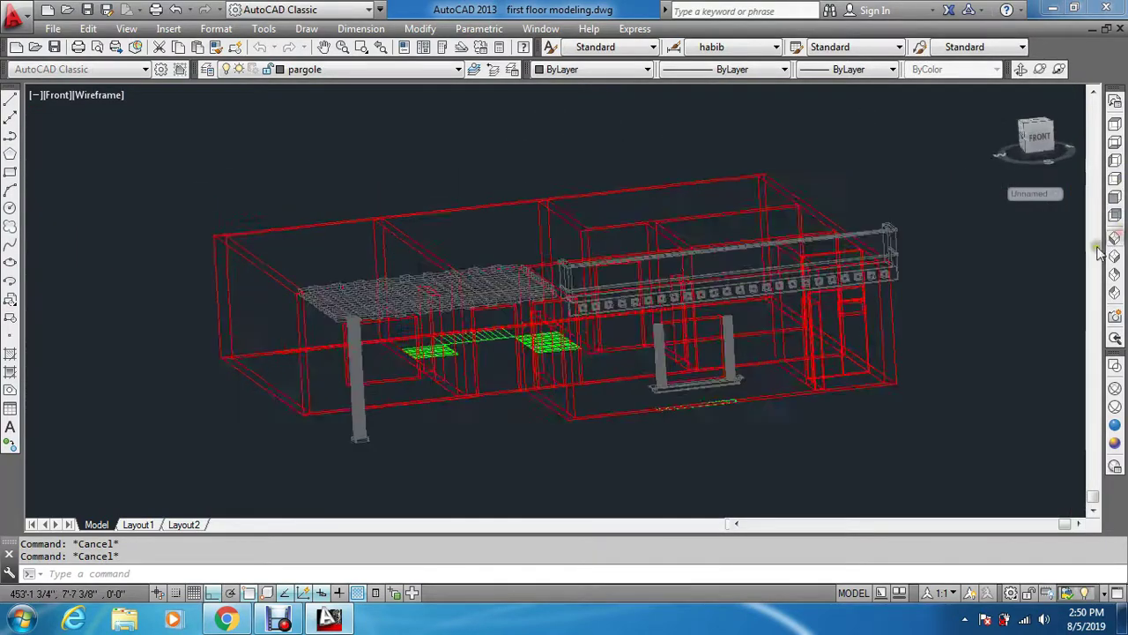
pyautogui.scroll(4, 604, 308)
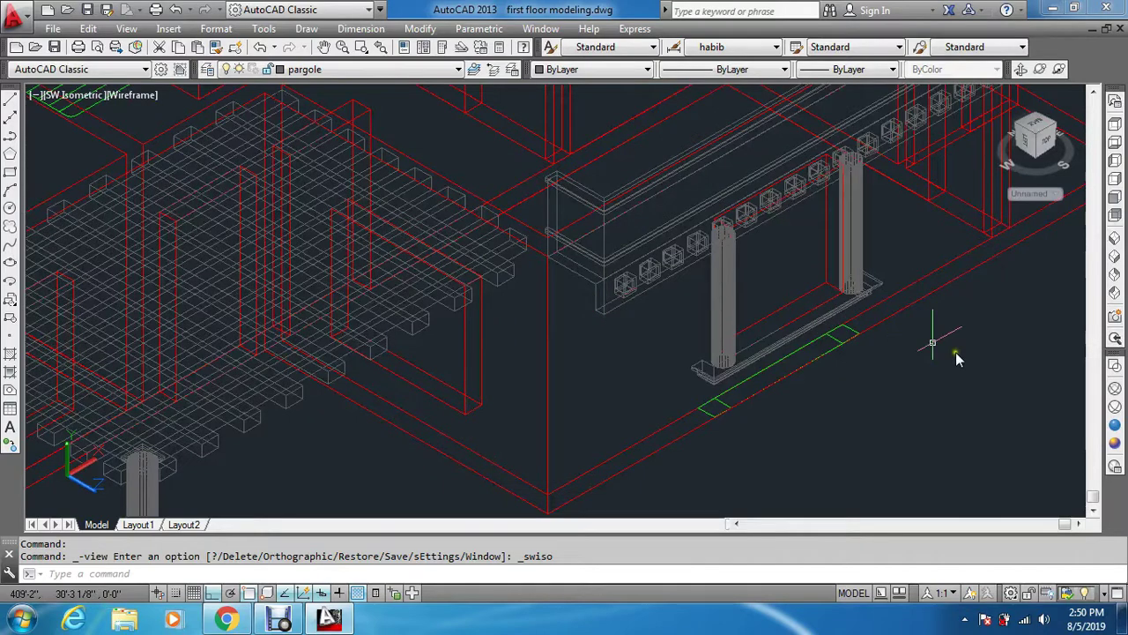
pyautogui.scroll(4, 931, 330)
pyautogui.press('Escape')
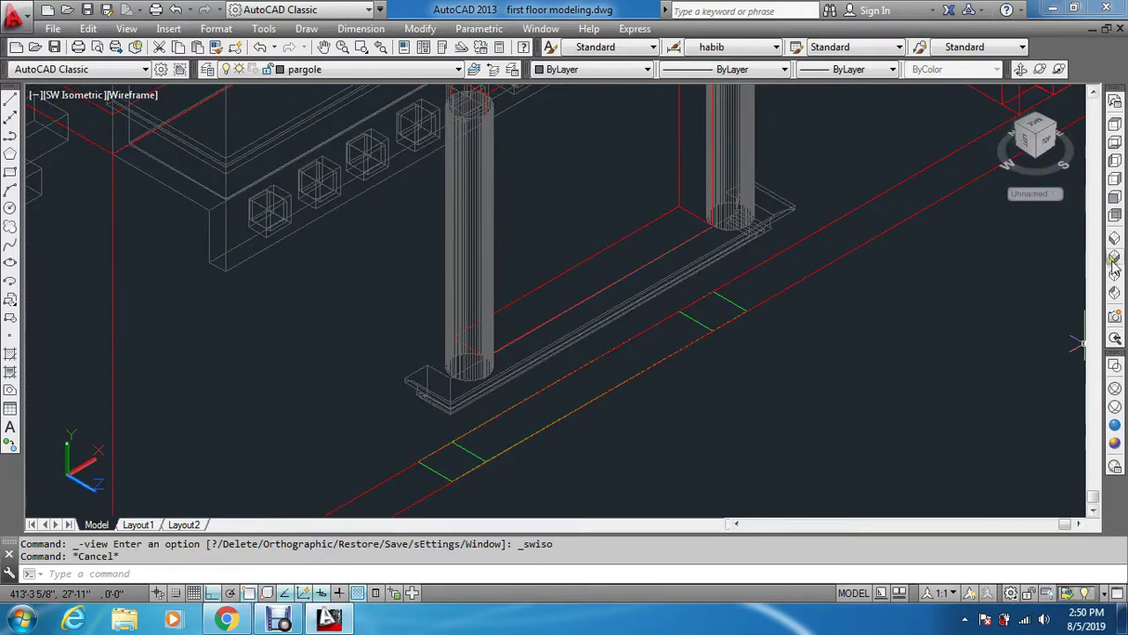
pyautogui.click(1115, 444)
pyautogui.click(1114, 166)
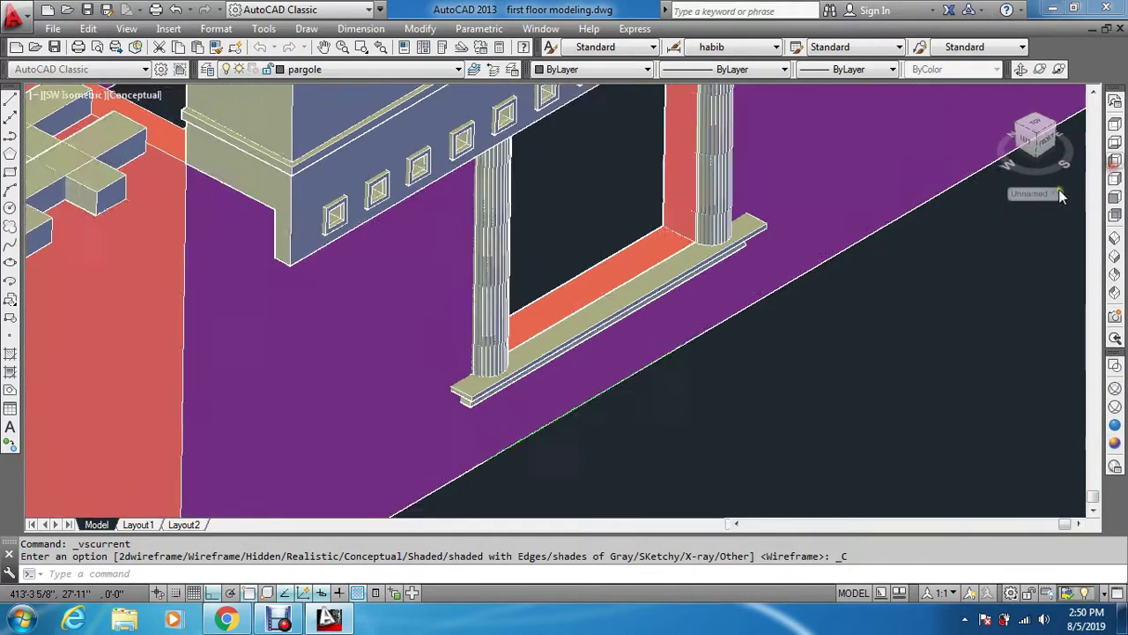
pyautogui.scroll(2, 773, 383)
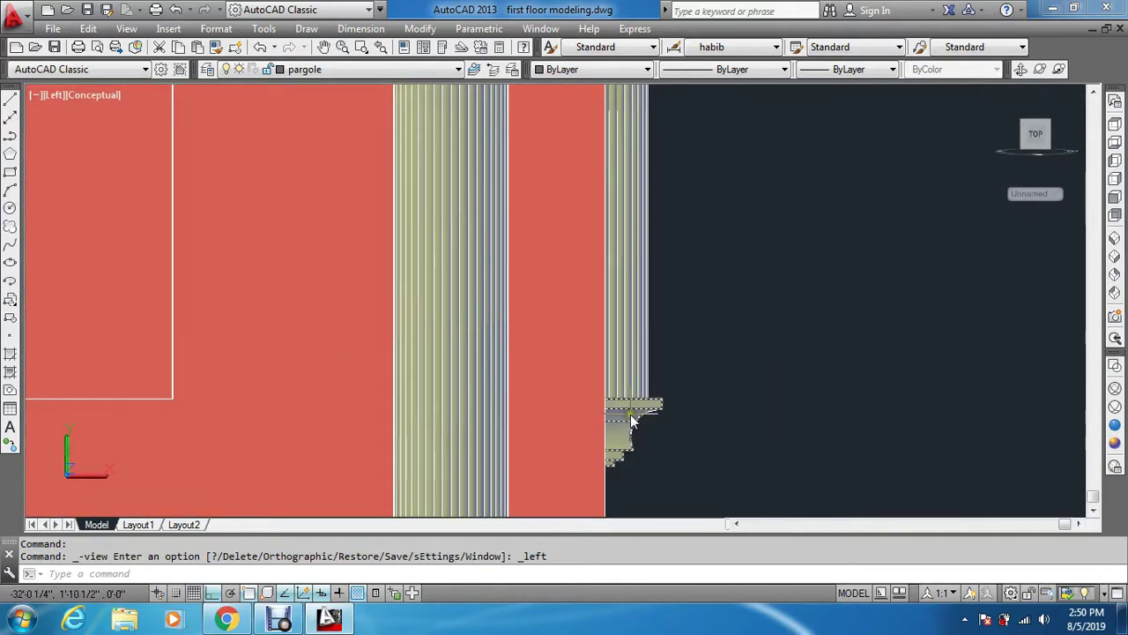
pyautogui.scroll(-3, 676, 399)
pyautogui.press('Escape')
pyautogui.press('Escape')
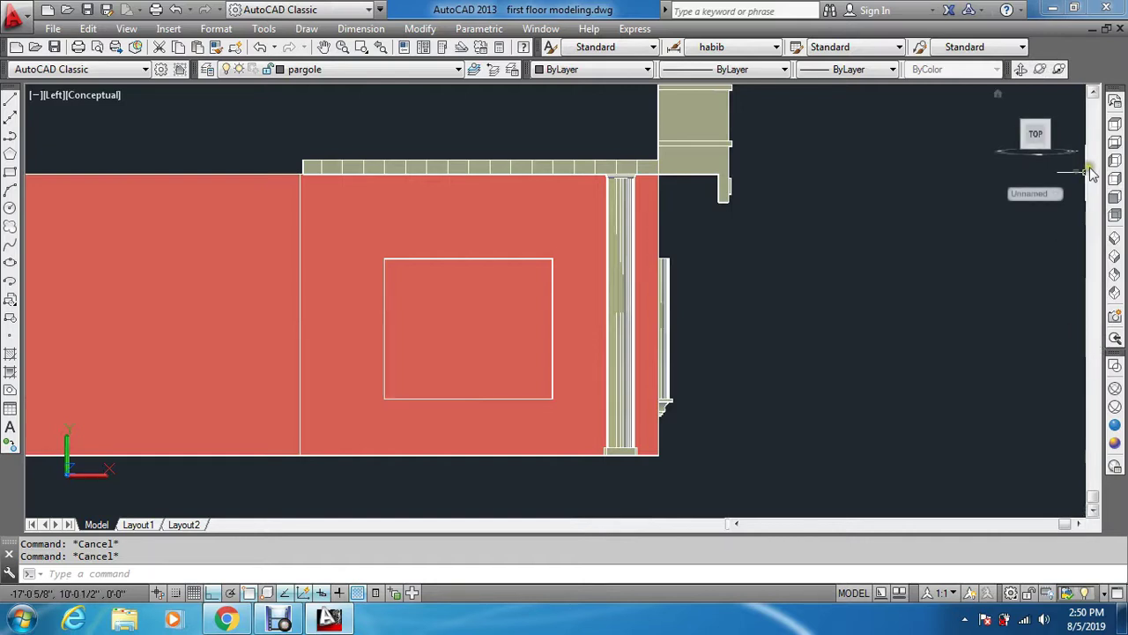
# Step: In the top view with the Wireframe visual style, start a polyline beside the pergola with a segment 6 inches straight down
pyautogui.click(1115, 128)
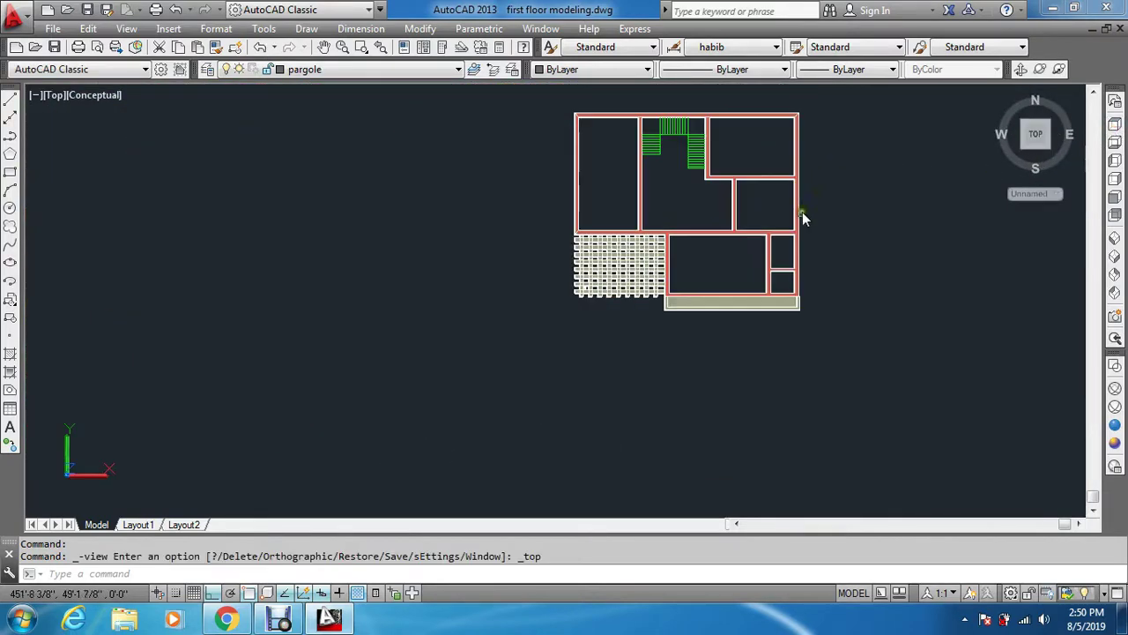
pyautogui.click(1114, 390)
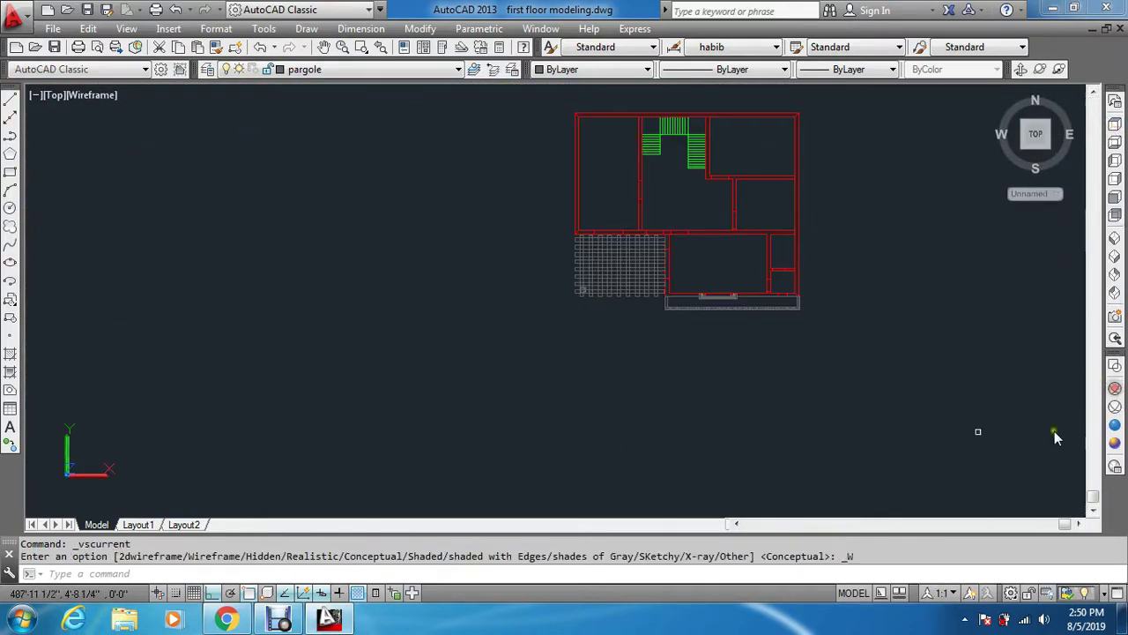
pyautogui.press('Escape')
pyautogui.press('Escape')
pyautogui.write('pl')
pyautogui.press('Return')
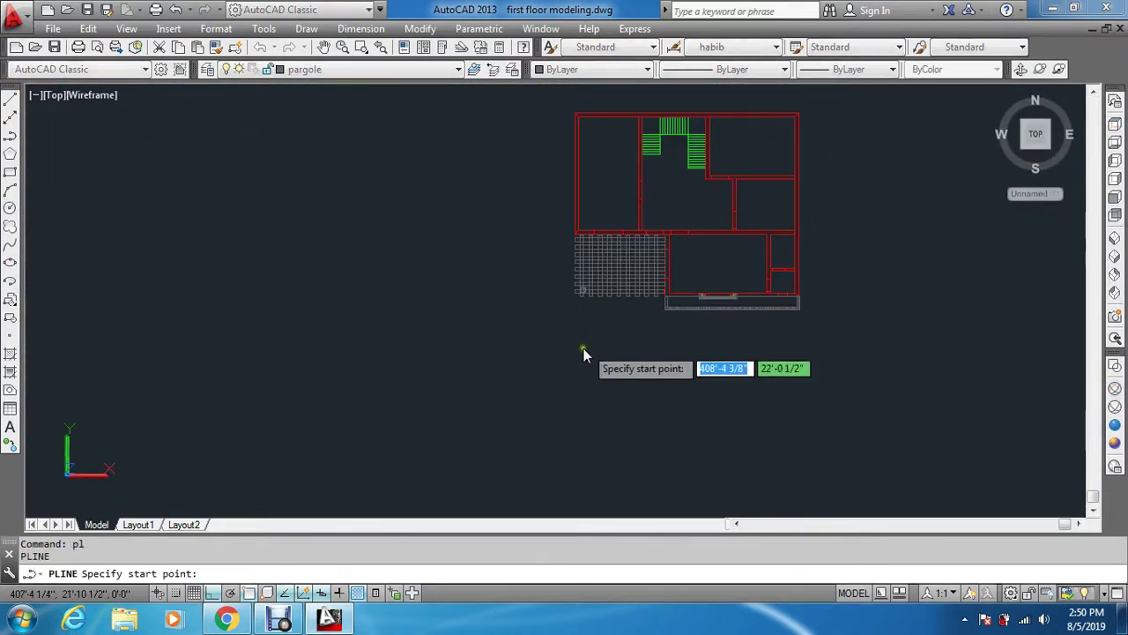
pyautogui.scroll(3, 529, 336)
pyautogui.scroll(3, 465, 295)
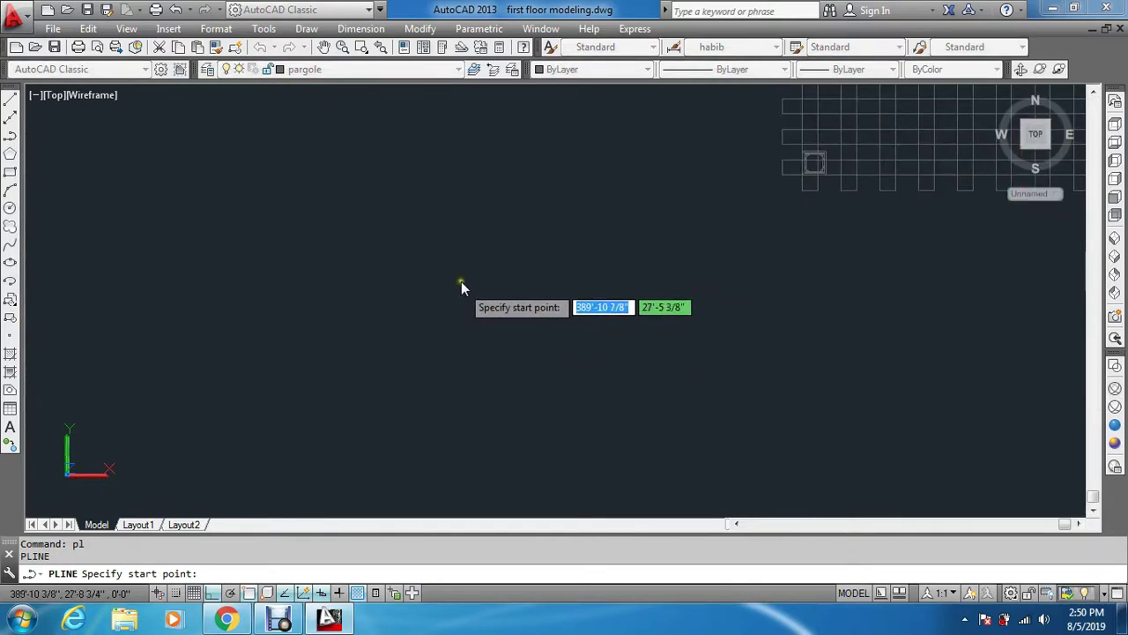
pyautogui.click(461, 274)
pyautogui.write('6')
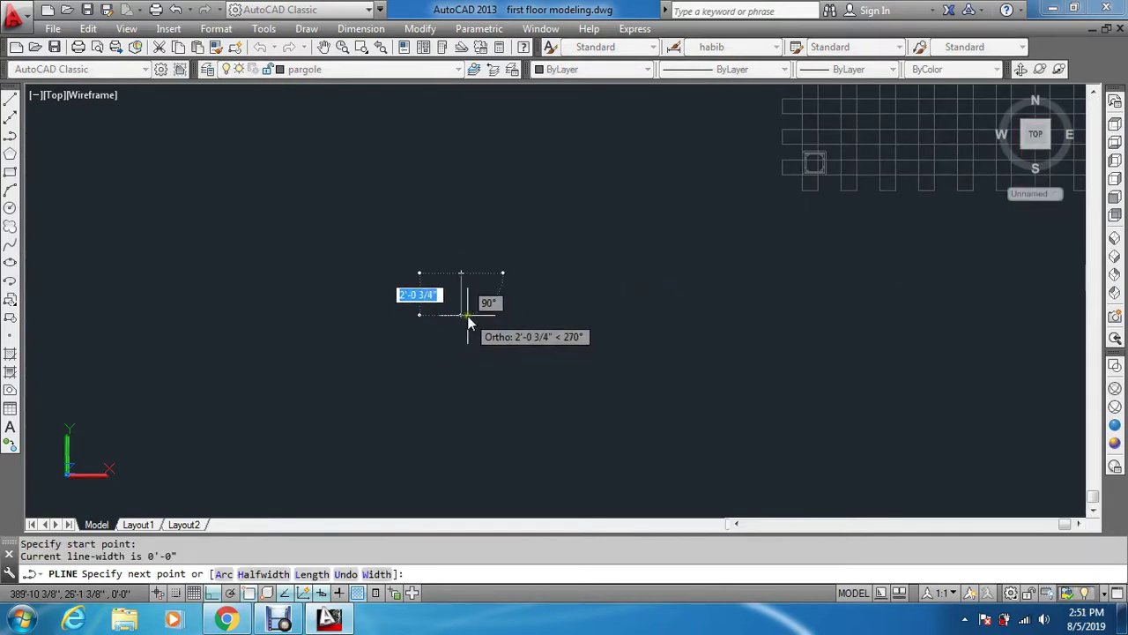
pyautogui.press('Return')
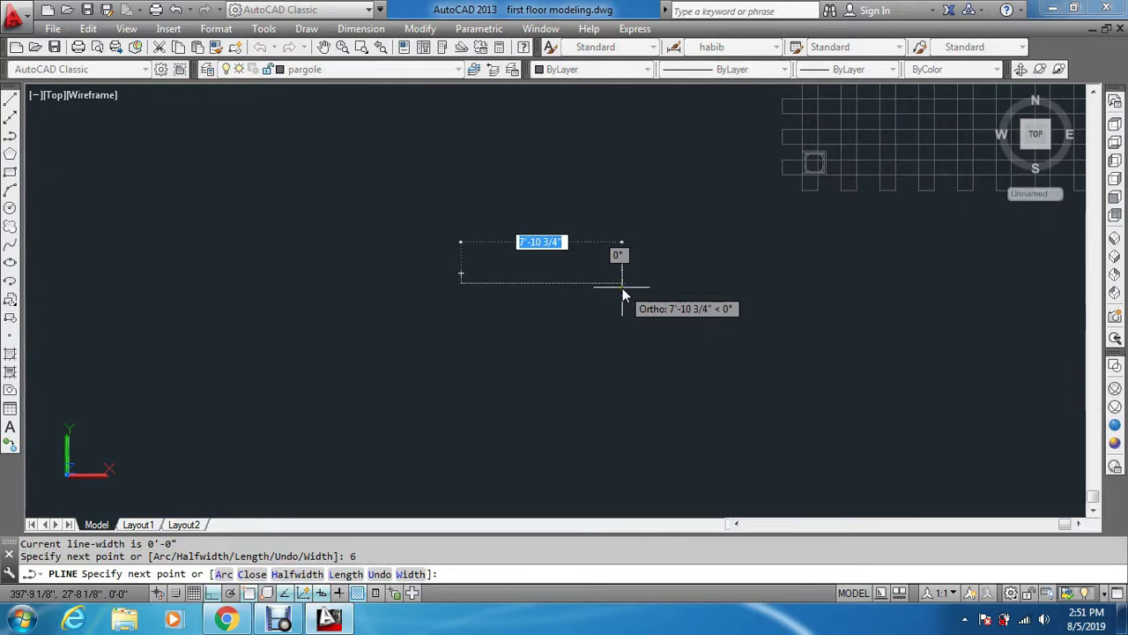
# Step: Continue the polyline 6.6 feet along the 0° direction and back up to complete the U-shaped moulding path
pyautogui.write("6.6'")
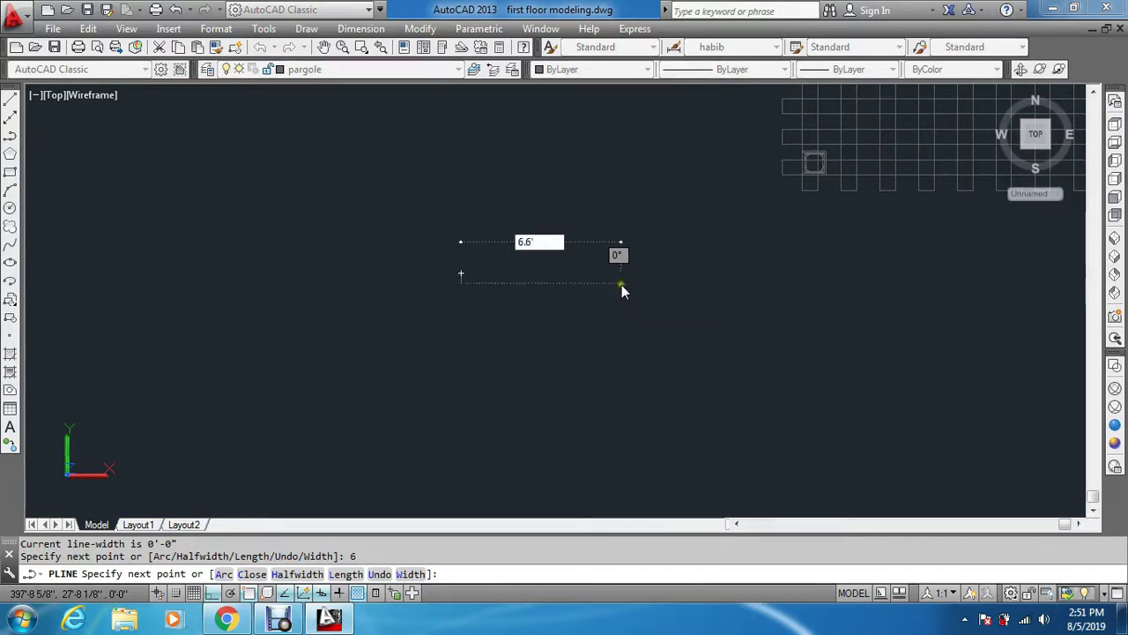
pyautogui.press('Return')
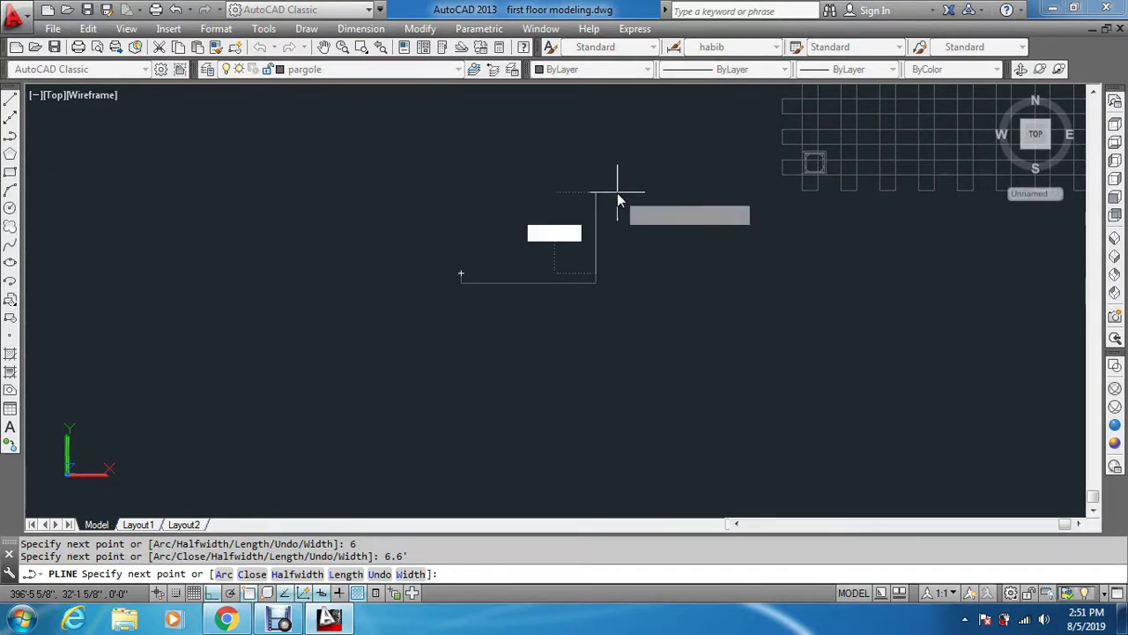
pyautogui.press('Escape')
pyautogui.press('Escape')
# Step: Move the U-shaped path straight down about 4 feet 4 inches, away from the floor plan
pyautogui.scroll(-5, 749, 279)
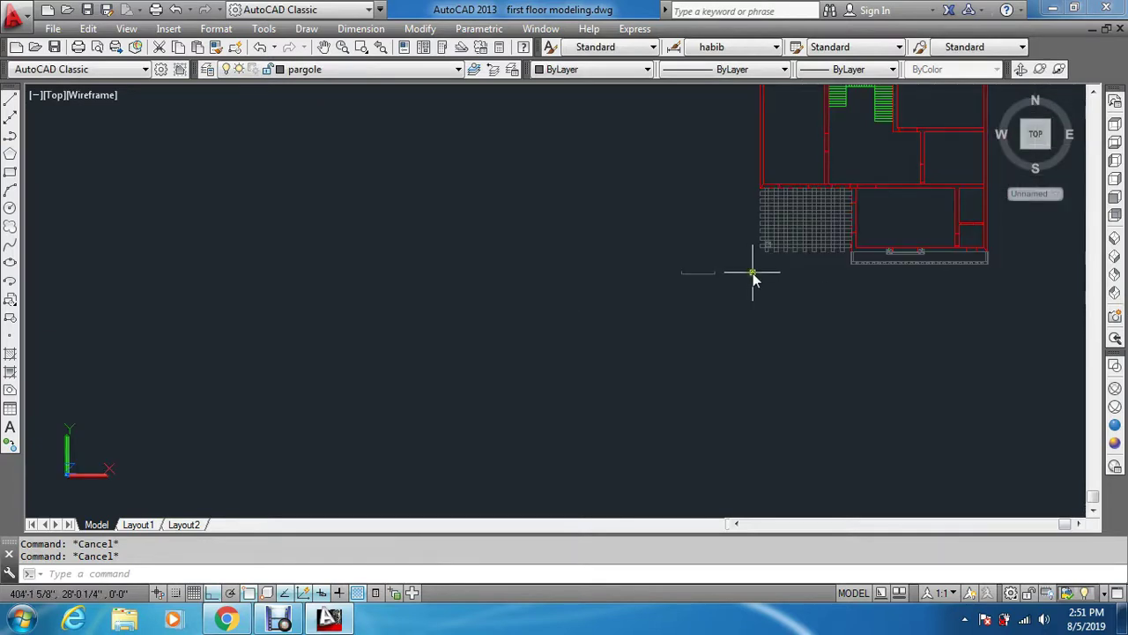
pyautogui.write('m')
pyautogui.press('Return')
pyautogui.click(744, 256)
pyautogui.click(599, 320)
pyautogui.press('Return')
pyautogui.click(647, 326)
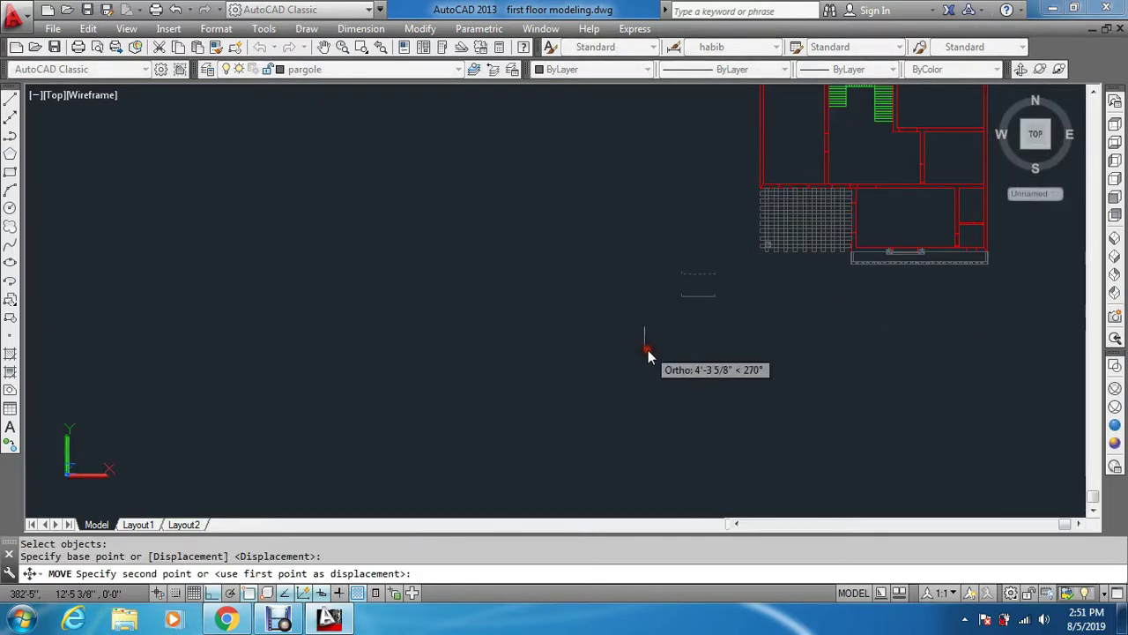
pyautogui.click(647, 357)
pyautogui.press('Escape')
pyautogui.press('Escape')
# Step: In the left view, start a profile polyline at the path's outer end: 4.5 inches right, 1 inch up and 1 inch right
pyautogui.click(1115, 159)
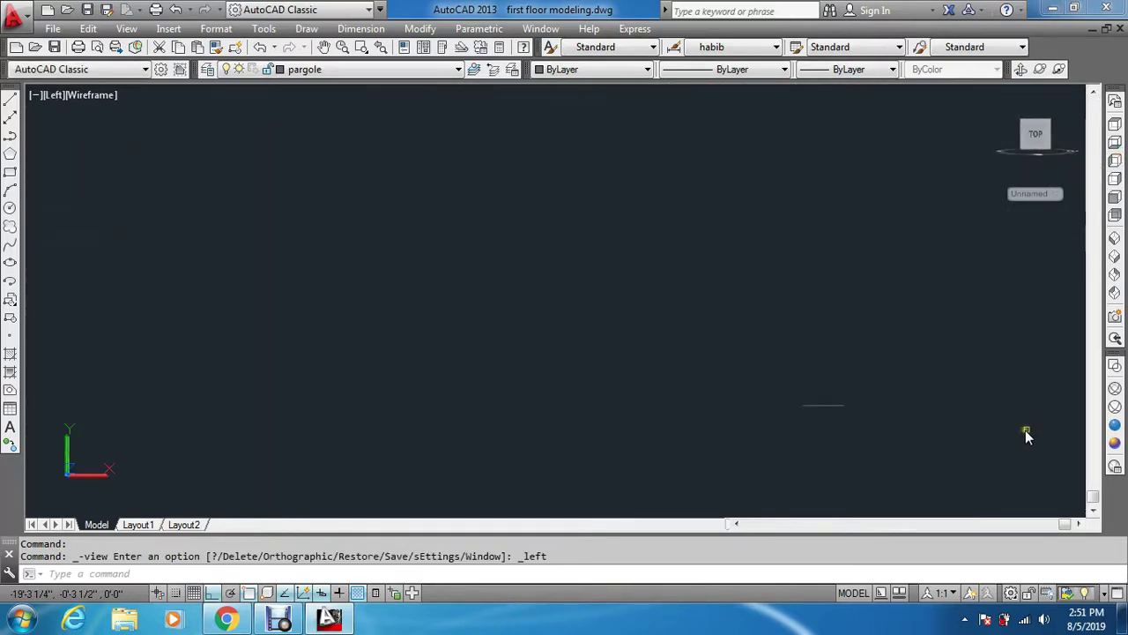
pyautogui.press('Escape')
pyautogui.press('Escape')
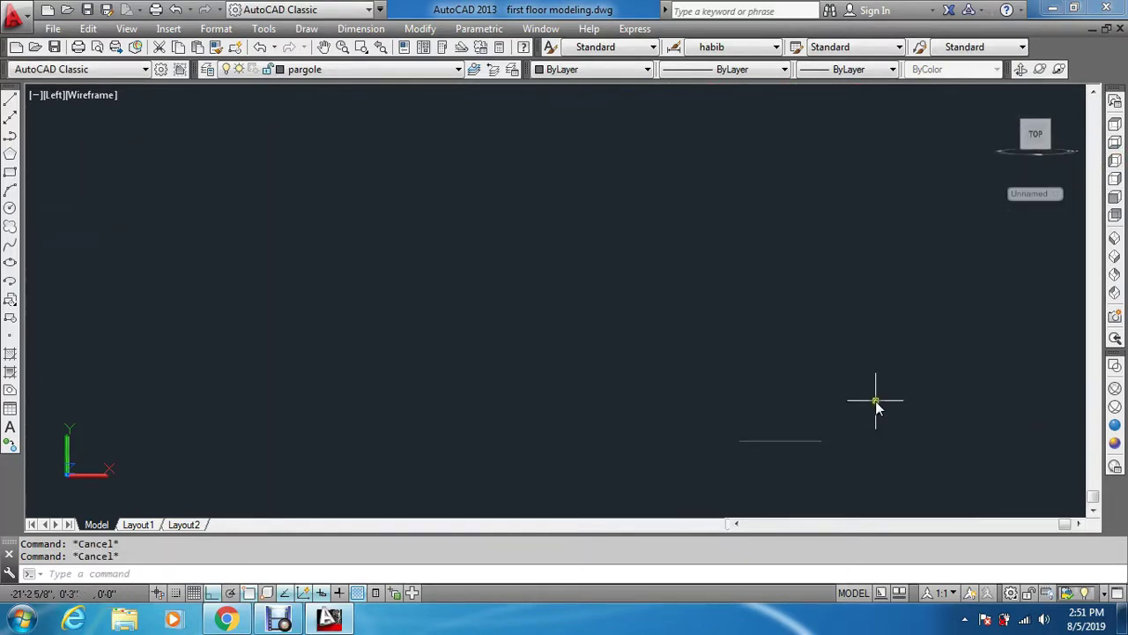
pyautogui.write('pl')
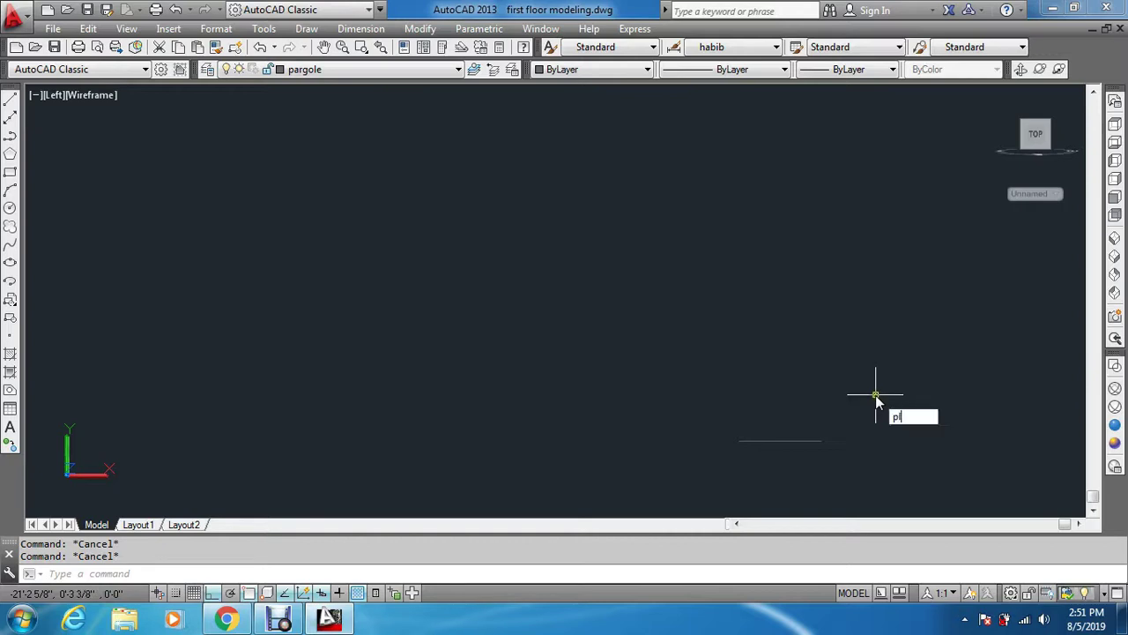
pyautogui.press('Return')
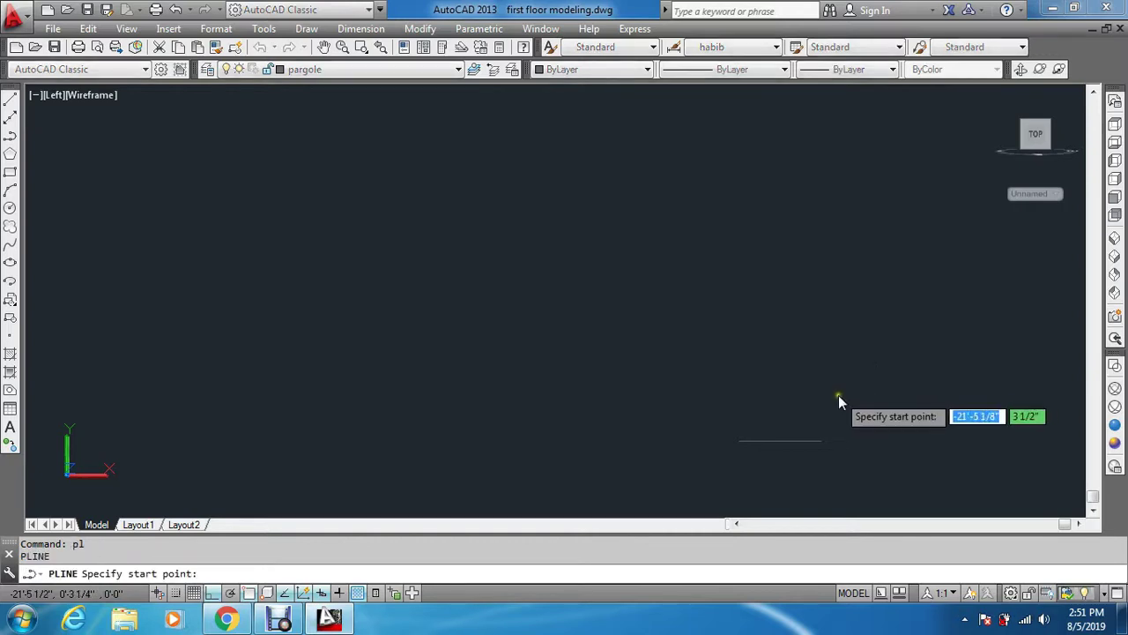
pyautogui.click(821, 446)
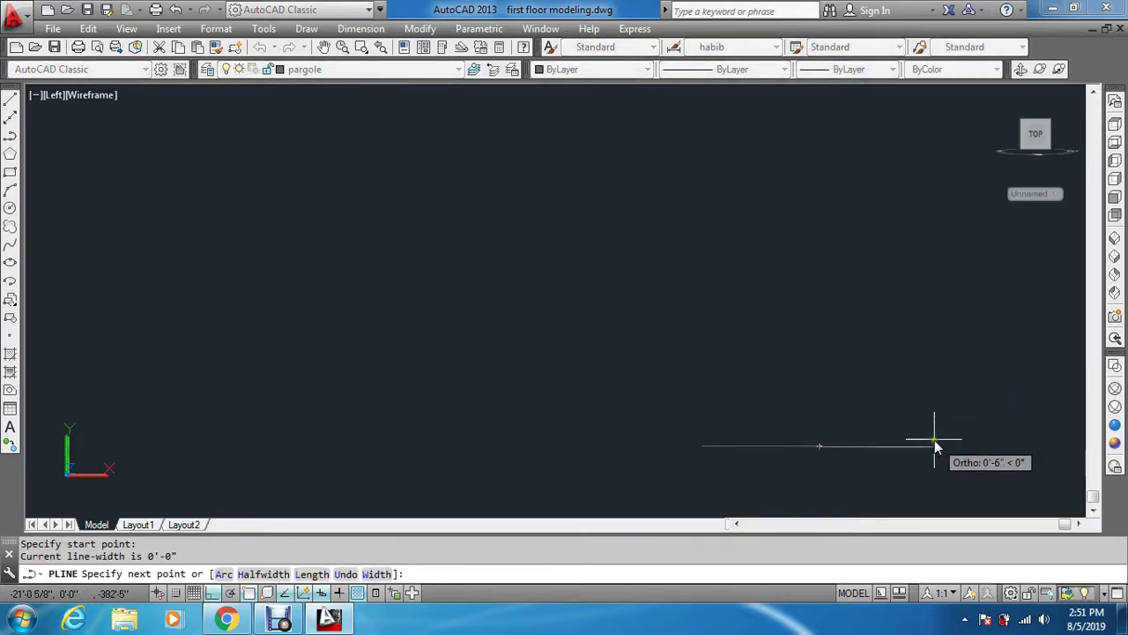
pyautogui.write('4')
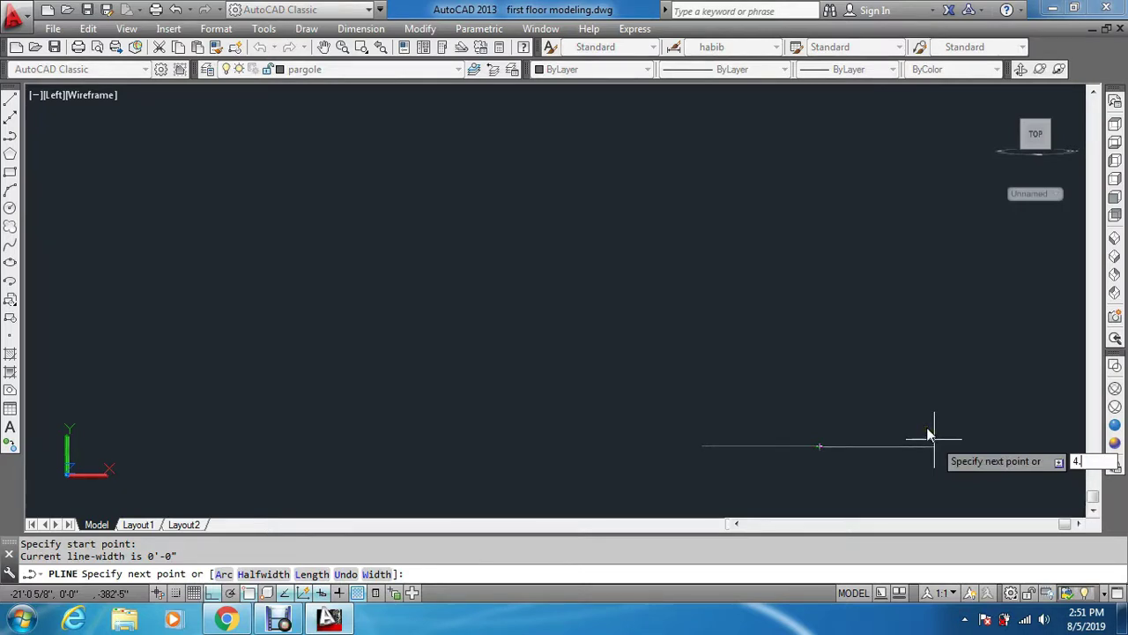
pyautogui.write('.5')
pyautogui.press('Return')
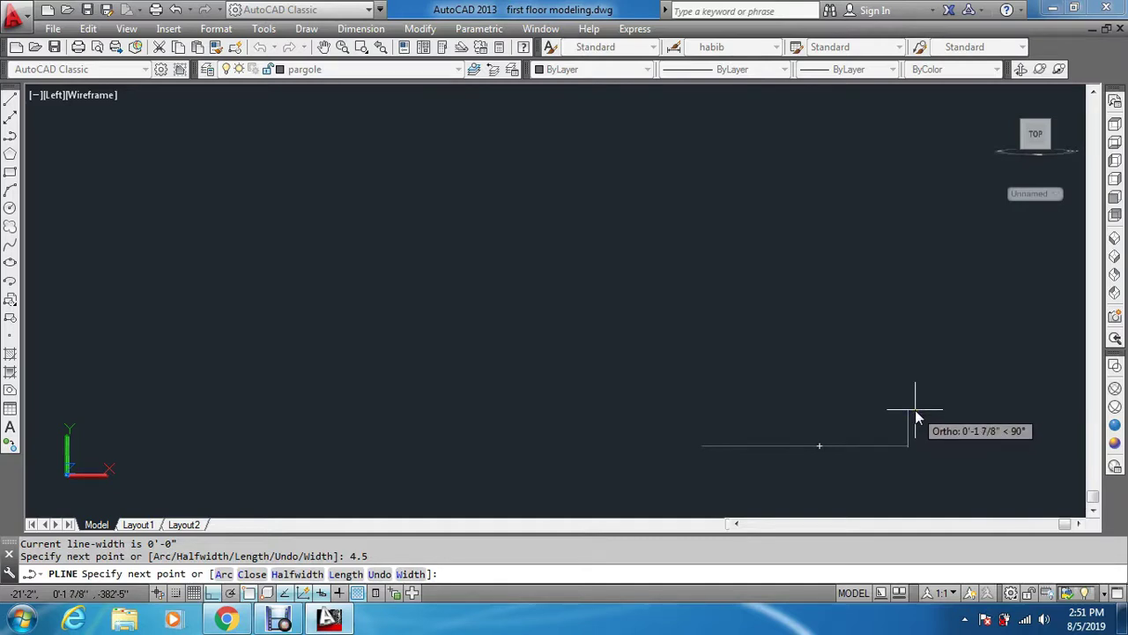
pyautogui.write('1')
pyautogui.press('Return')
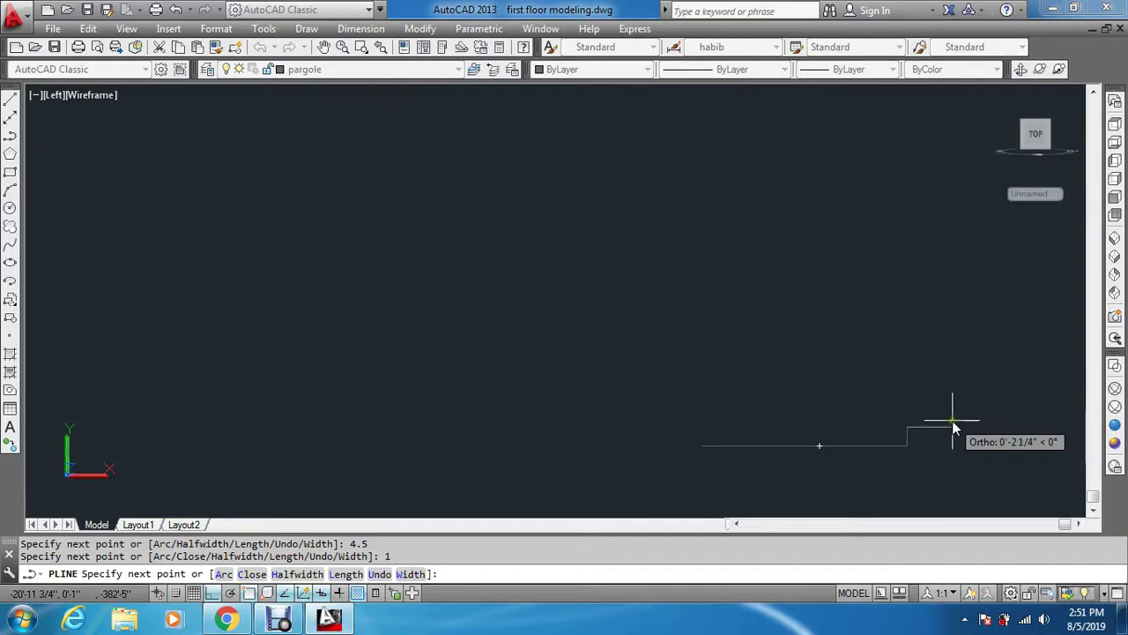
pyautogui.write('1')
pyautogui.press('Return')
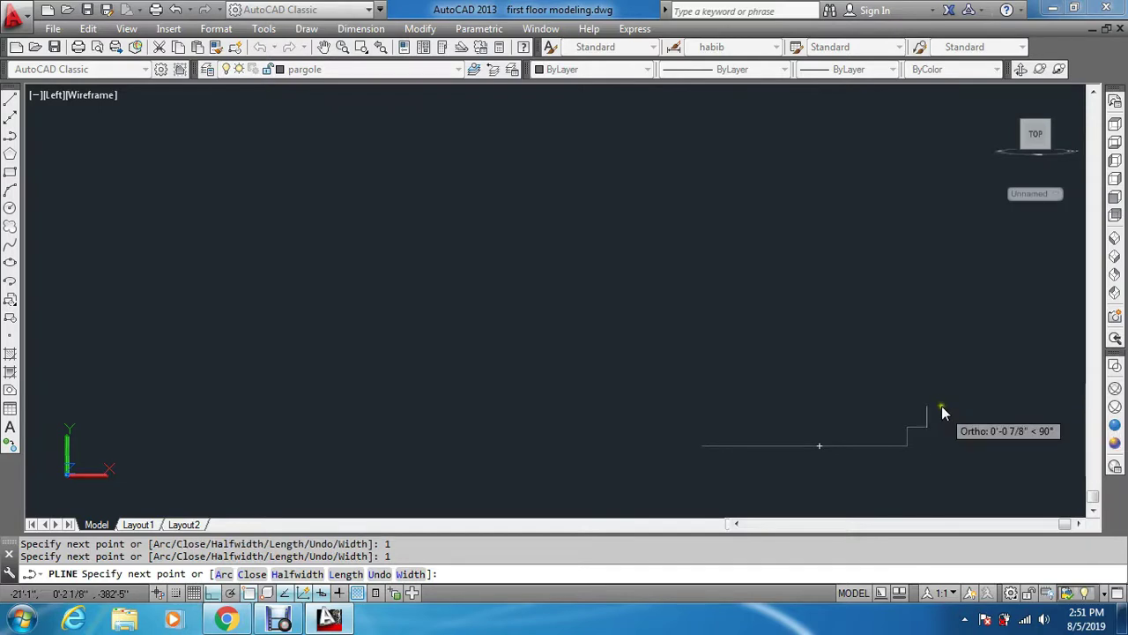
# Step: Add an arc ending about 4 5/8 inches straight up to the profile, followed by a horizontal line about 3.5 inches outward
pyautogui.write('a')
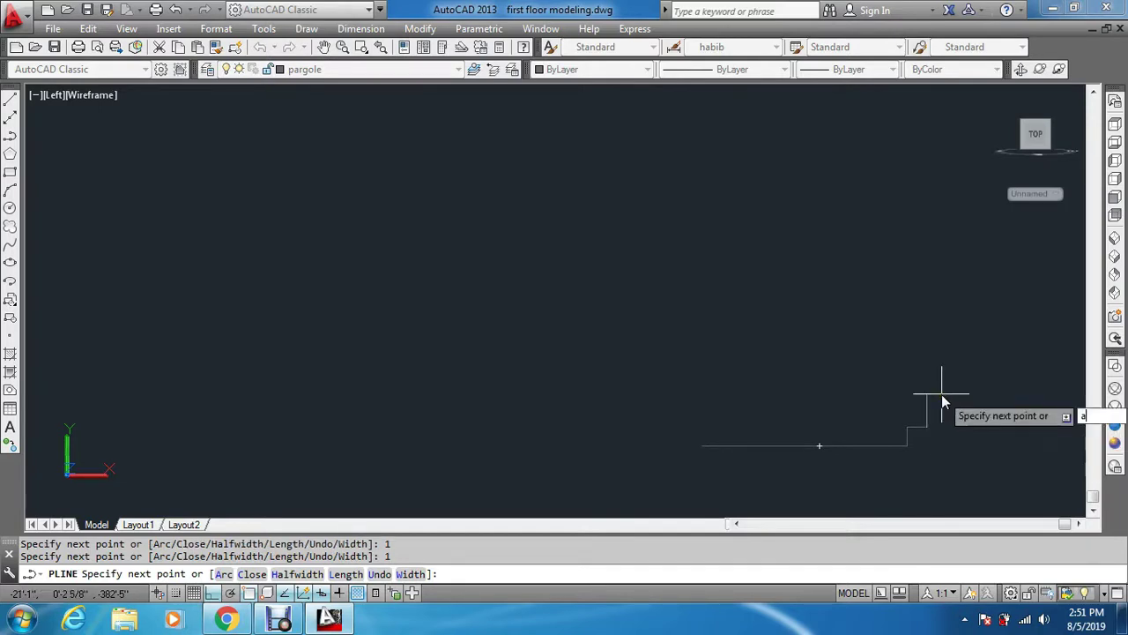
pyautogui.press('Return')
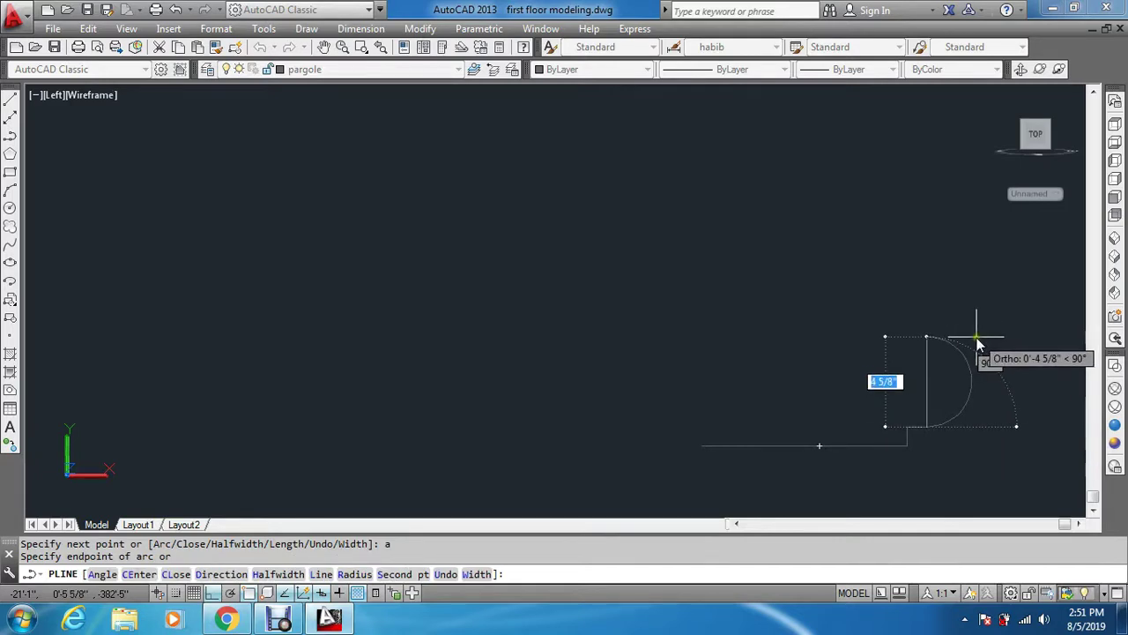
pyautogui.click(977, 339)
pyautogui.write('l')
pyautogui.press('Return')
pyautogui.scroll(-10, 976, 339)
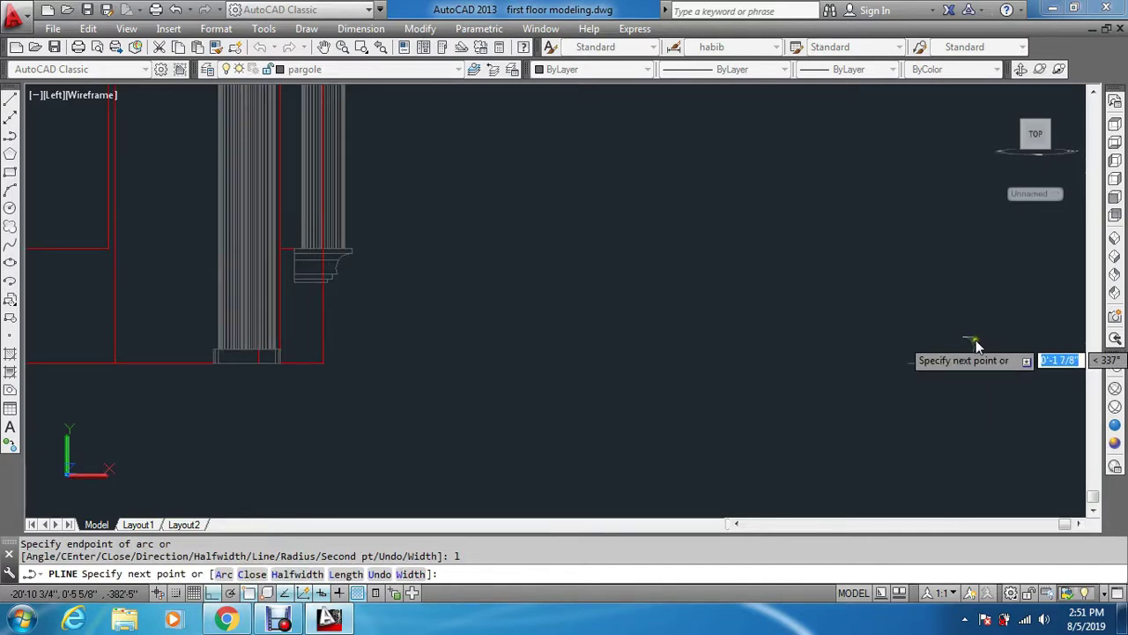
pyautogui.scroll(9, 978, 338)
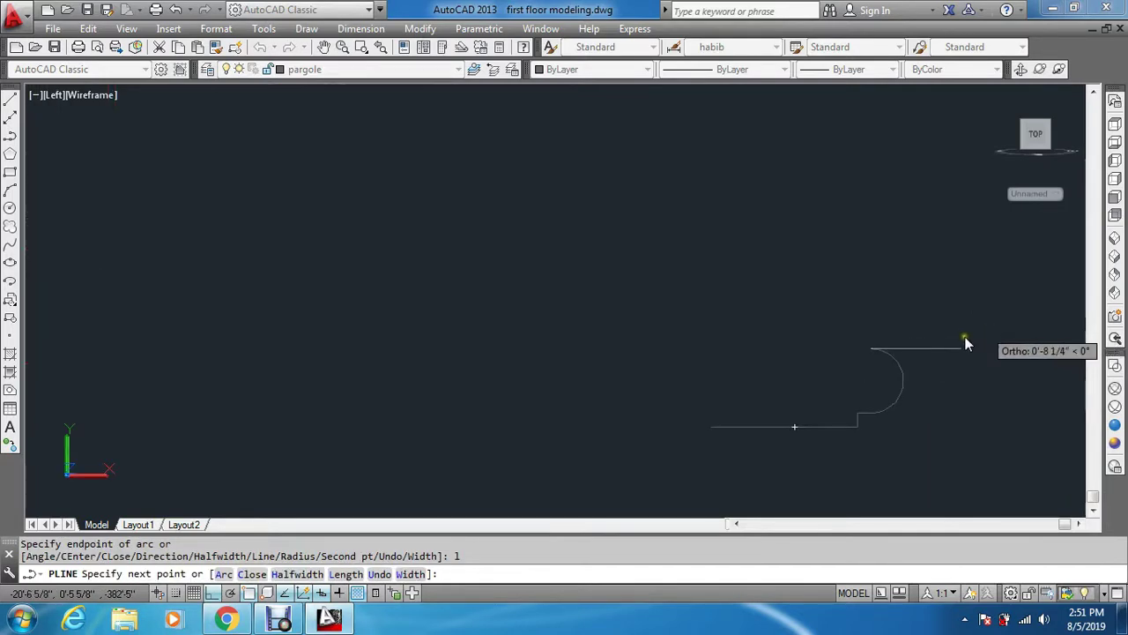
pyautogui.click(919, 347)
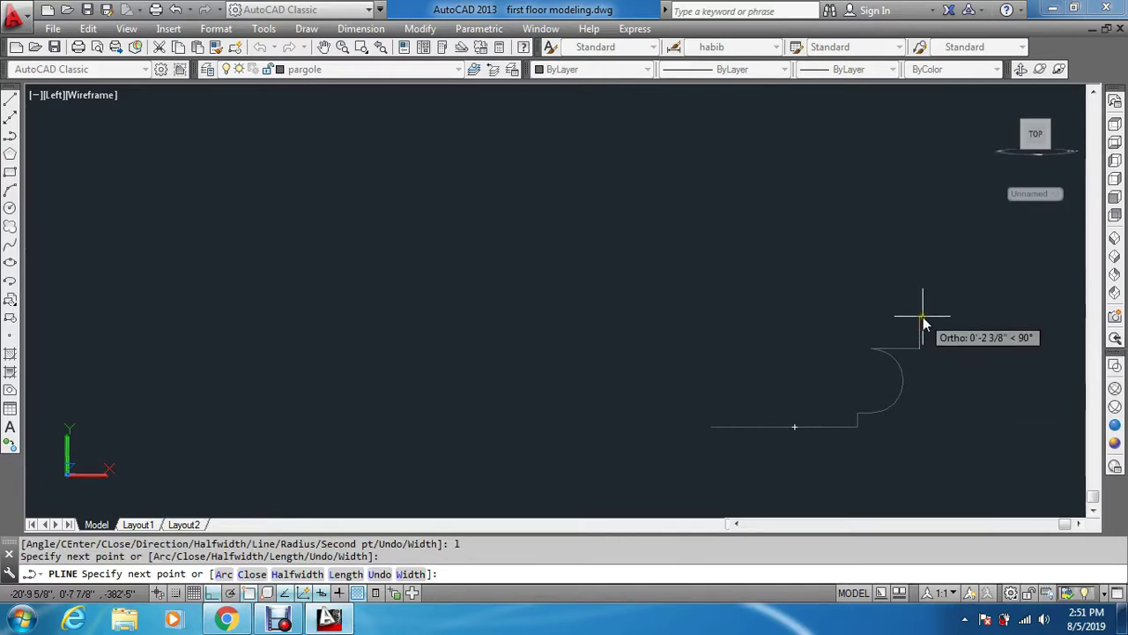
# Step: Finish the profile with a 2-inch vertical edge, a top edge back above the start point, and a vertical line down to it
pyautogui.write('2')
pyautogui.press('Return')
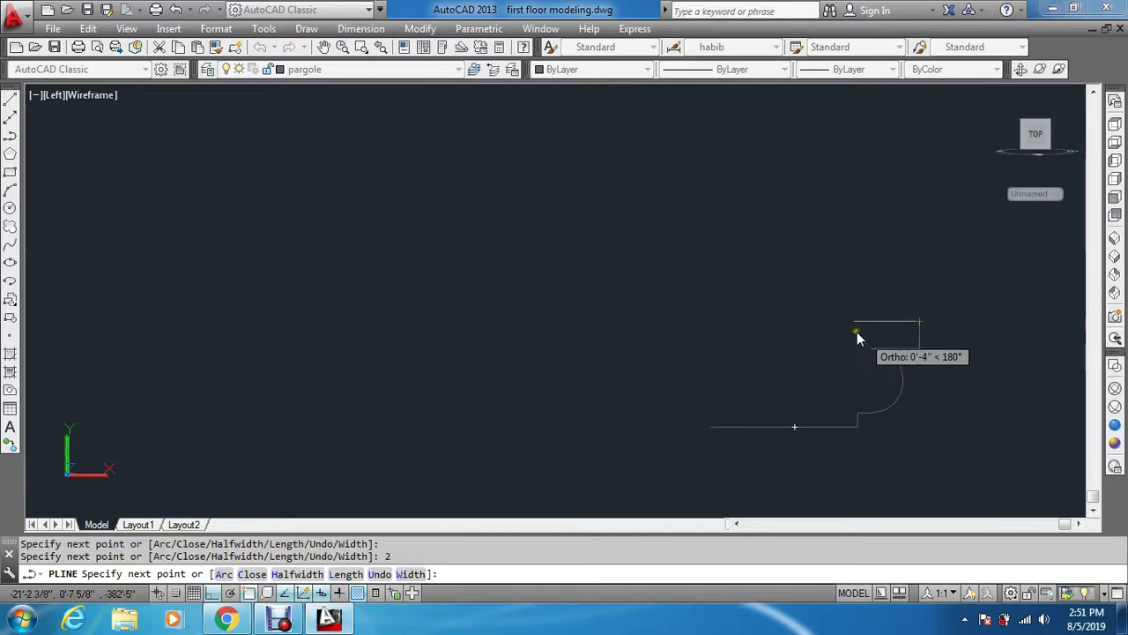
pyautogui.click(796, 322)
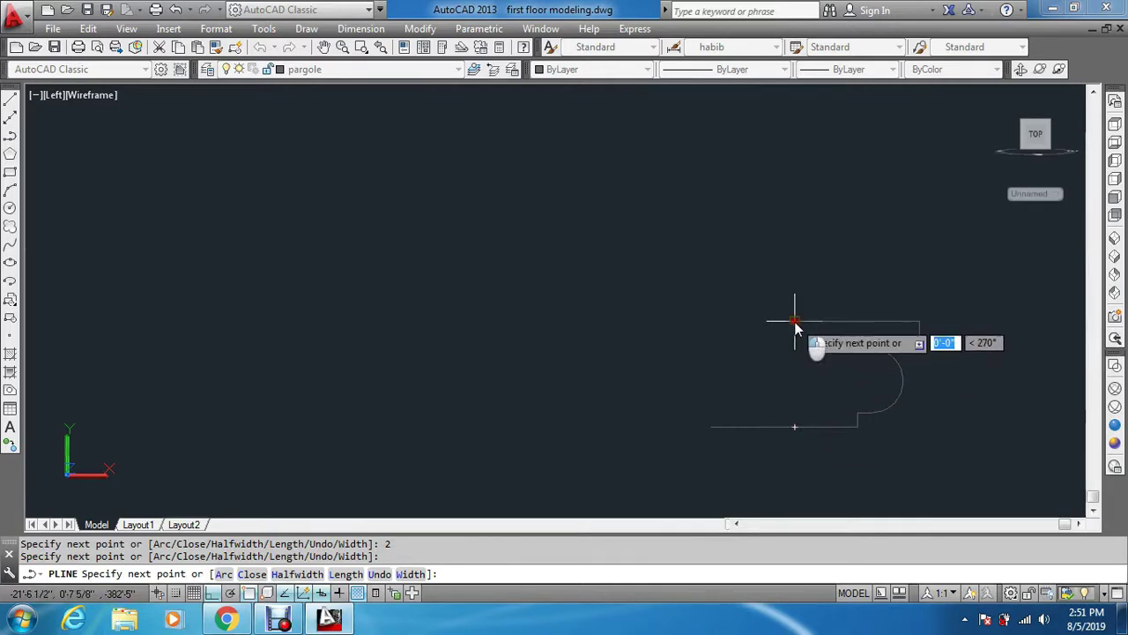
pyautogui.click(794, 427)
pyautogui.press('Escape')
pyautogui.press('Escape')
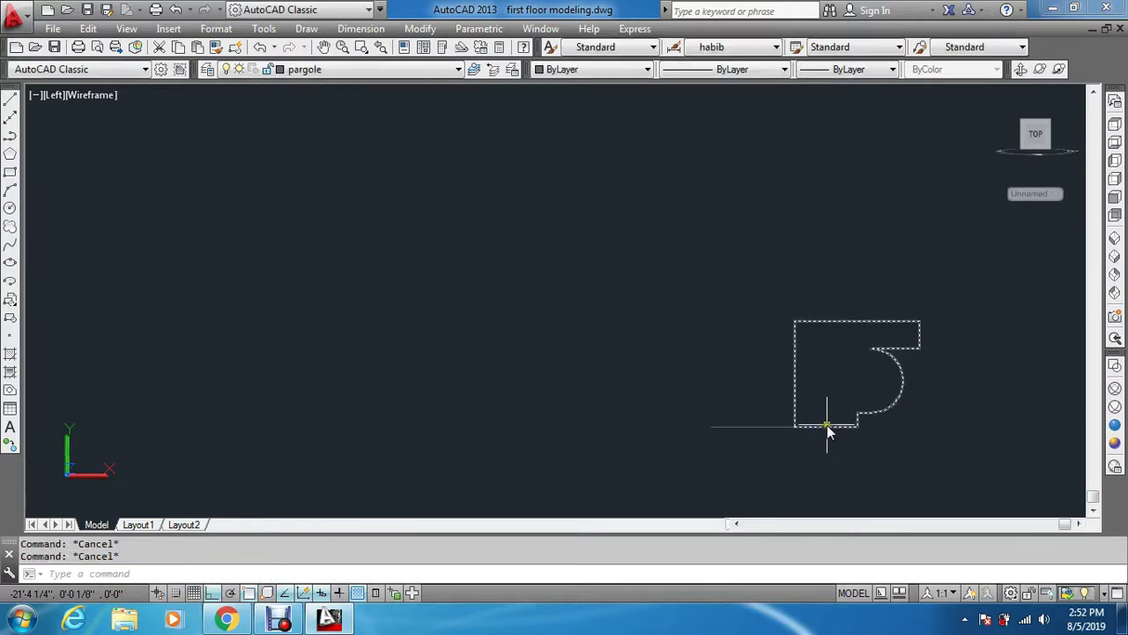
# Step: Reshape the profile's arc into a concave curve by pulling its midpoint inward and stretching its upper end to the lip's outer corner
pyautogui.scroll(3, 898, 381)
pyautogui.click(895, 380)
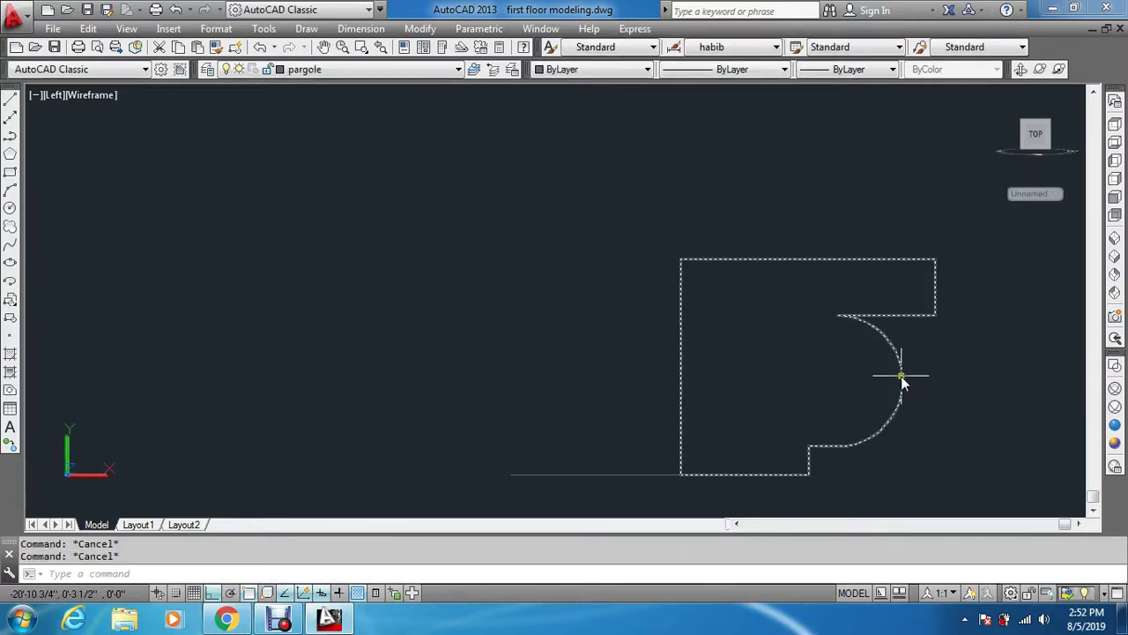
pyautogui.scroll(4, 896, 379)
pyautogui.click(895, 380)
pyautogui.scroll(-4, 895, 381)
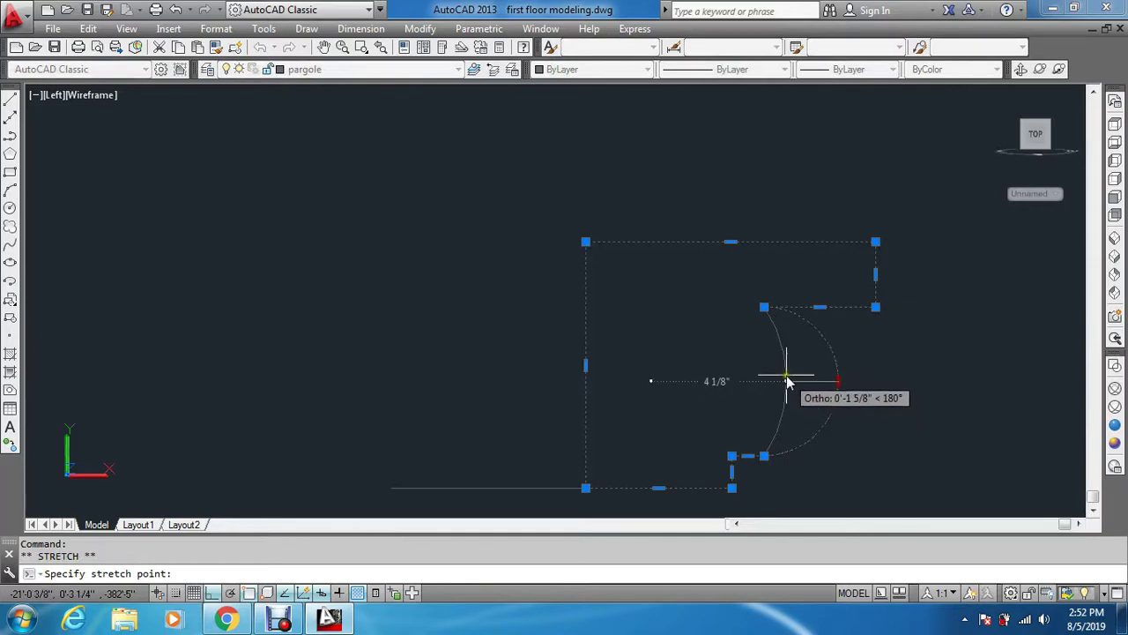
pyautogui.click(765, 308)
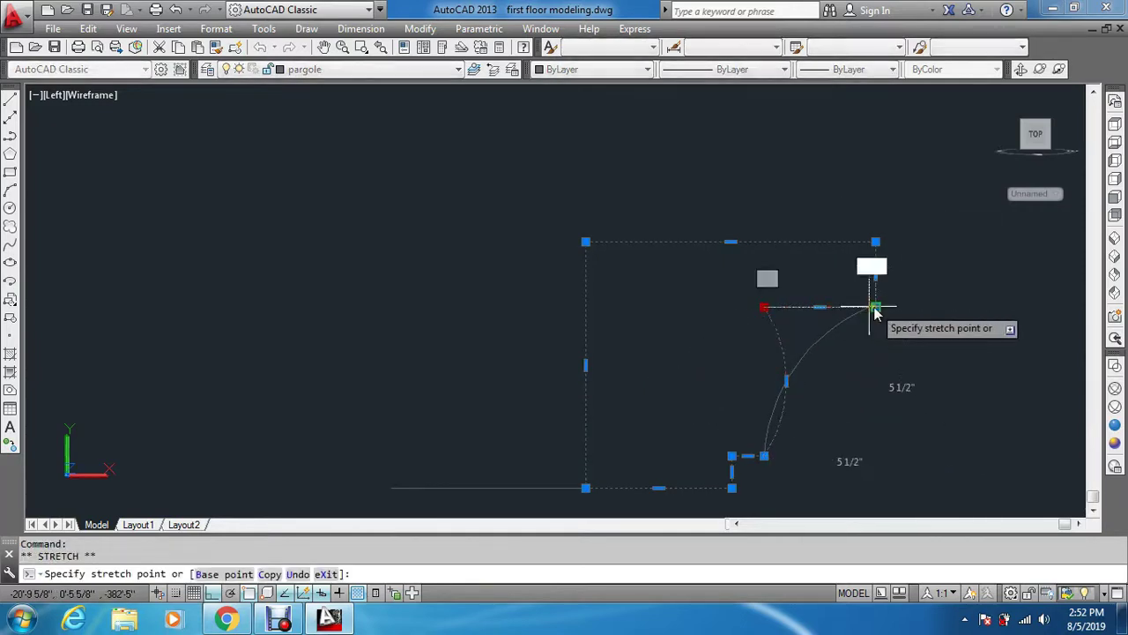
pyautogui.click(876, 308)
pyautogui.scroll(-2, 891, 344)
pyautogui.press('Escape')
pyautogui.press('Escape')
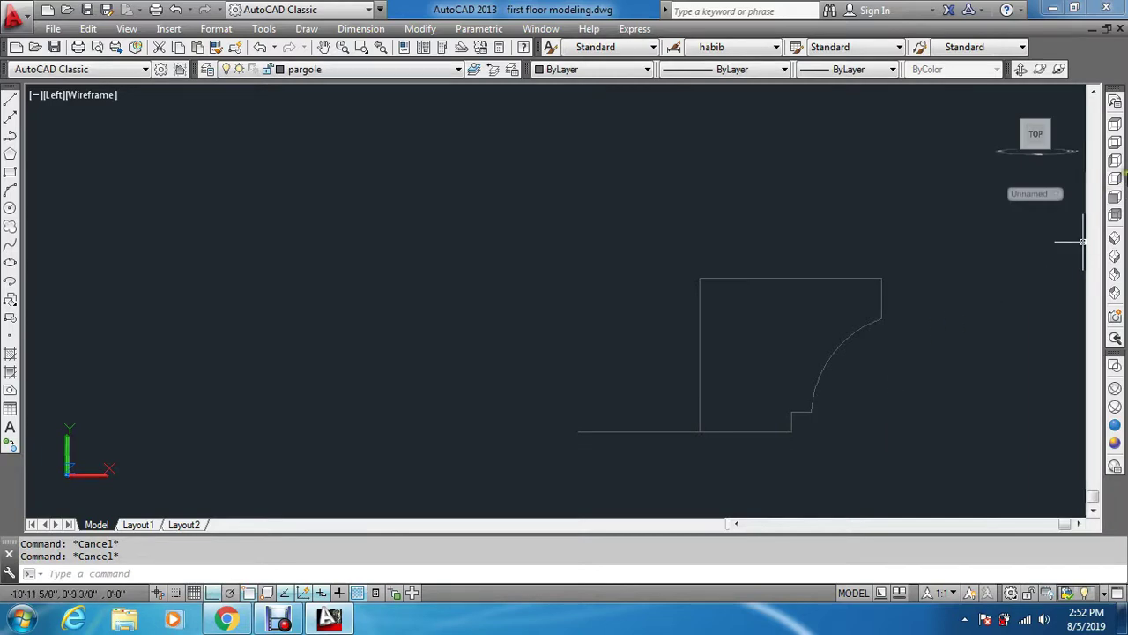
# Step: In the top view, rotate the moulding profile 270° about its upper end so it is perpendicular to the path's end leg
pyautogui.click(1116, 125)
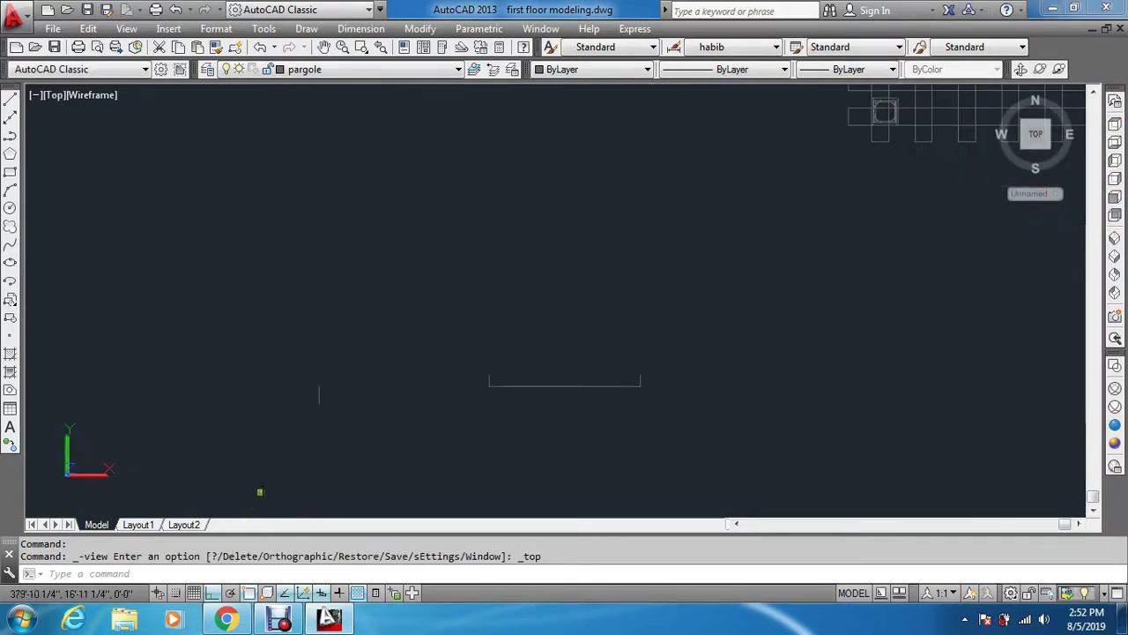
pyautogui.press('Escape')
pyautogui.press('Escape')
pyautogui.write('ro')
pyautogui.press('Return')
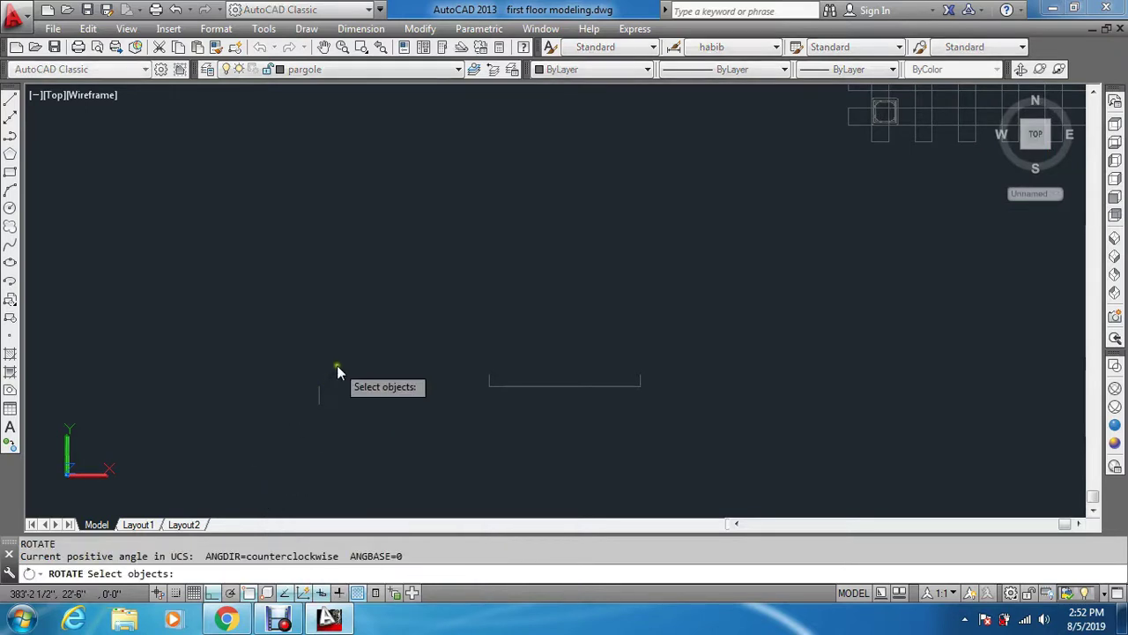
pyautogui.click(337, 365)
pyautogui.click(299, 400)
pyautogui.press('Return')
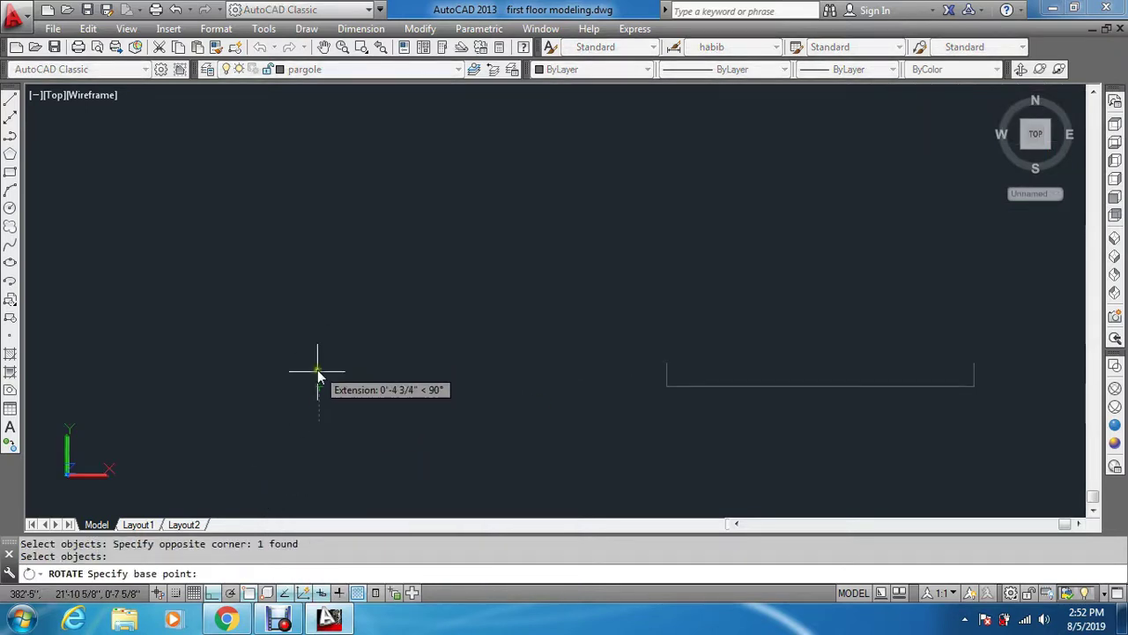
pyautogui.click(319, 387)
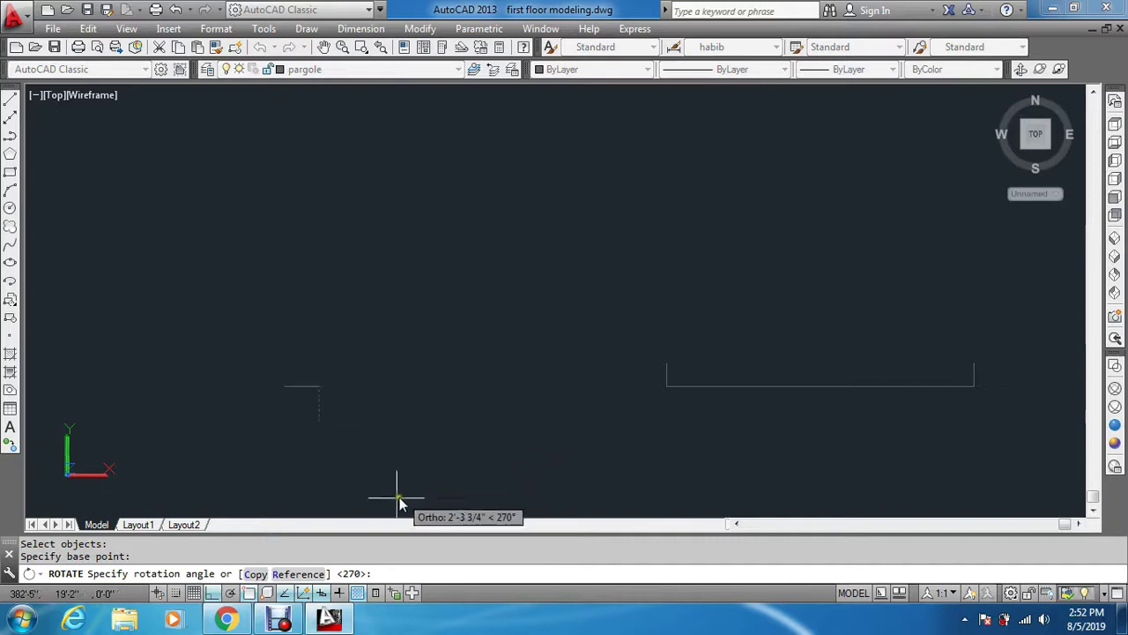
pyautogui.press('Escape')
# Step: Move the profile by its inner end onto the free end of the U-shaped path's nearer leg
pyautogui.write('m')
pyautogui.press('Return')
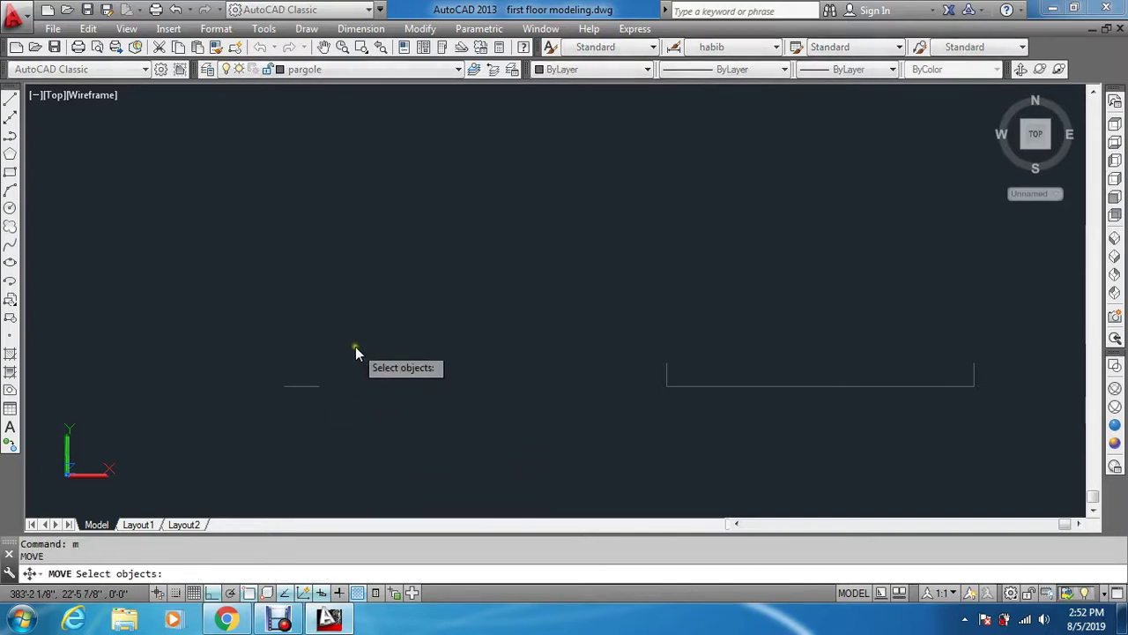
pyautogui.click(355, 347)
pyautogui.click(273, 396)
pyautogui.press('Return')
pyautogui.click(319, 386)
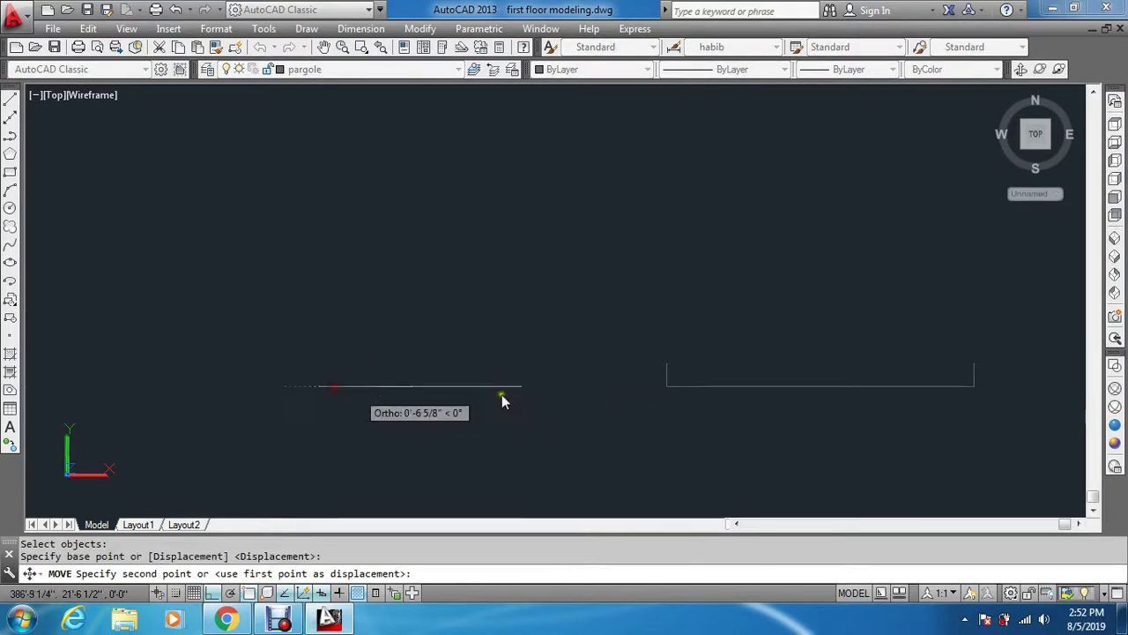
pyautogui.click(712, 354)
pyautogui.press('Escape')
pyautogui.press('Escape')
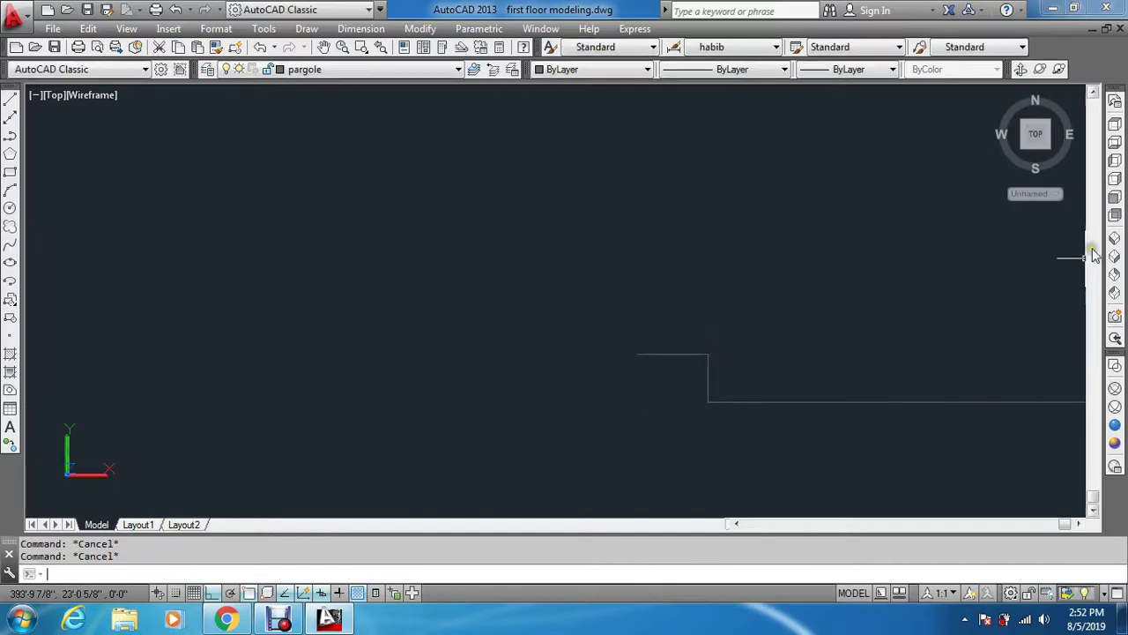
# Step: In the SW isometric view, extrude the closed profile along the U-shaped path to form the moulding solid
pyautogui.click(1114, 252)
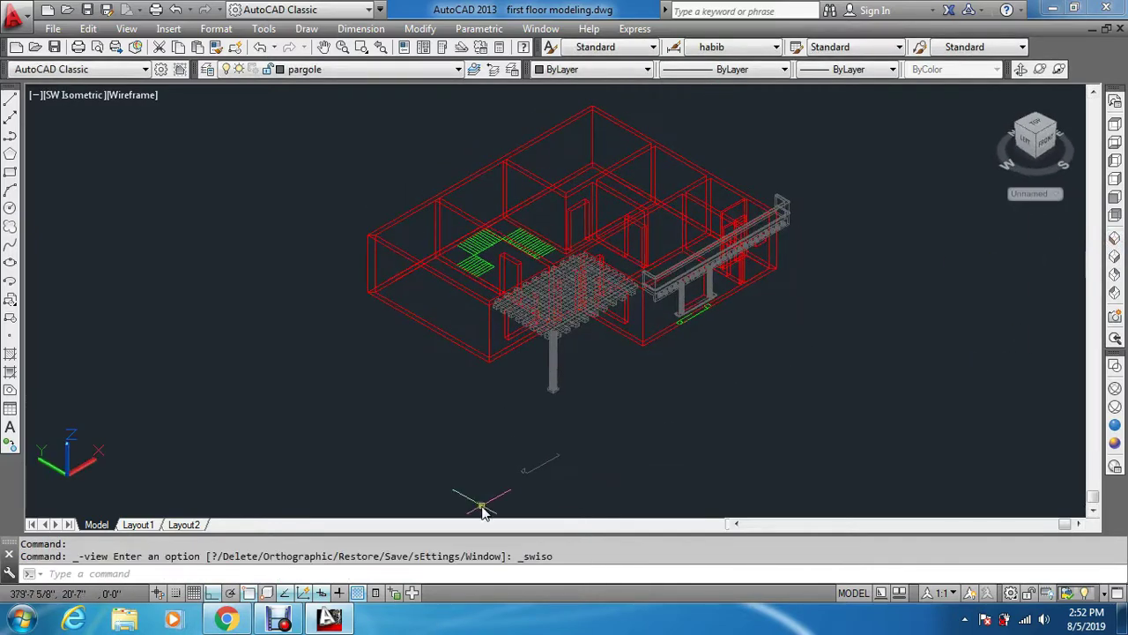
pyautogui.scroll(5, 569, 489)
pyautogui.scroll(3, 599, 431)
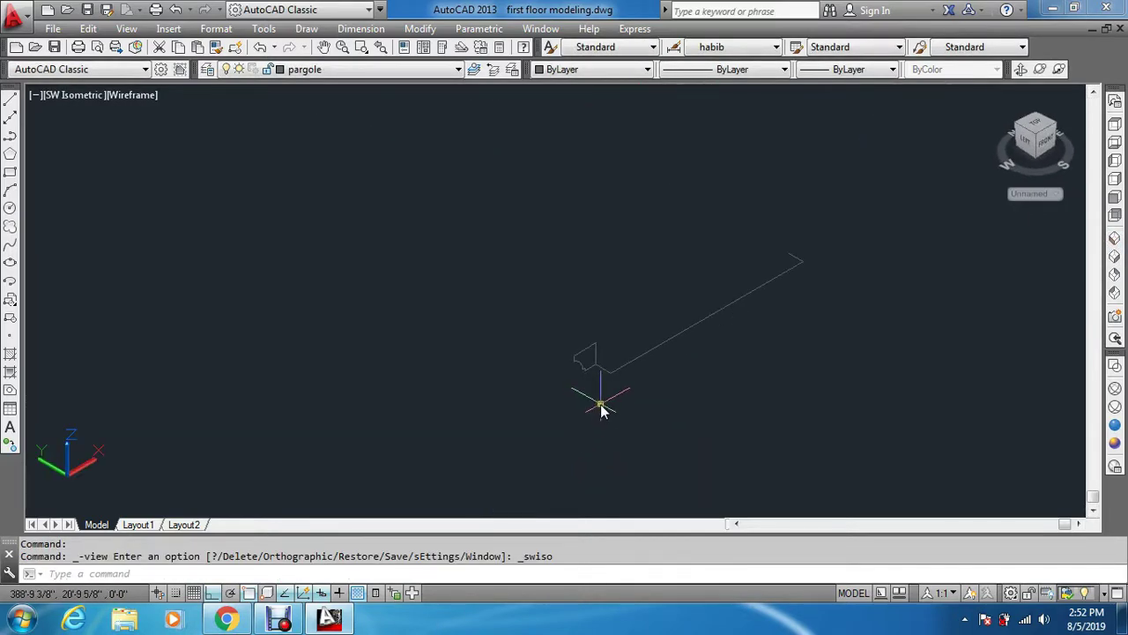
pyautogui.press('Escape')
pyautogui.press('Escape')
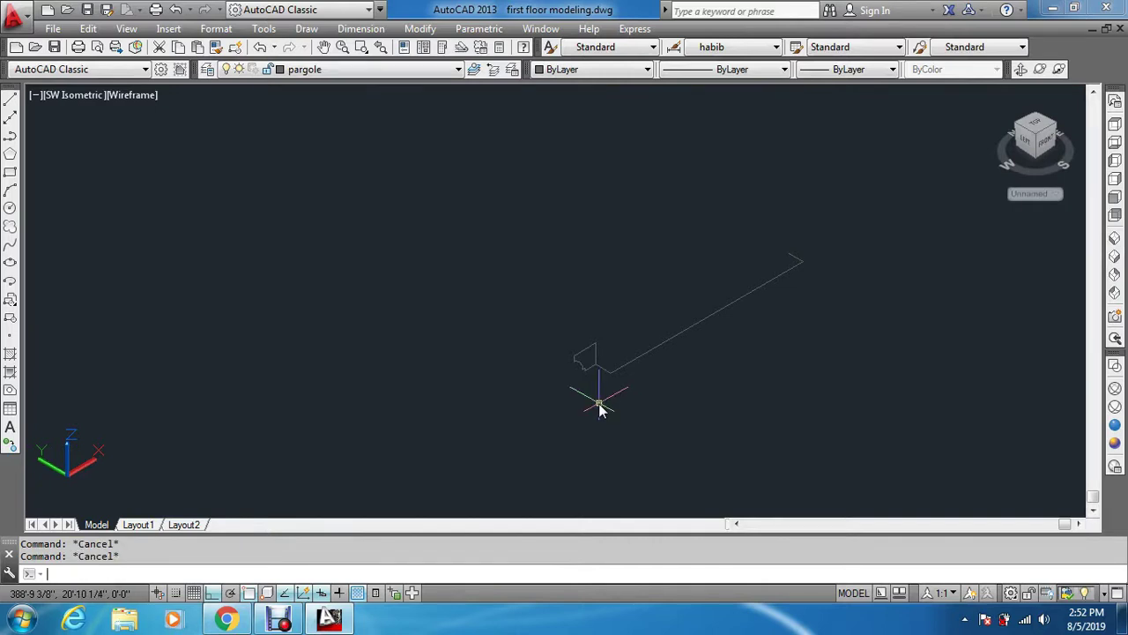
pyautogui.write('ext')
pyautogui.press('Return')
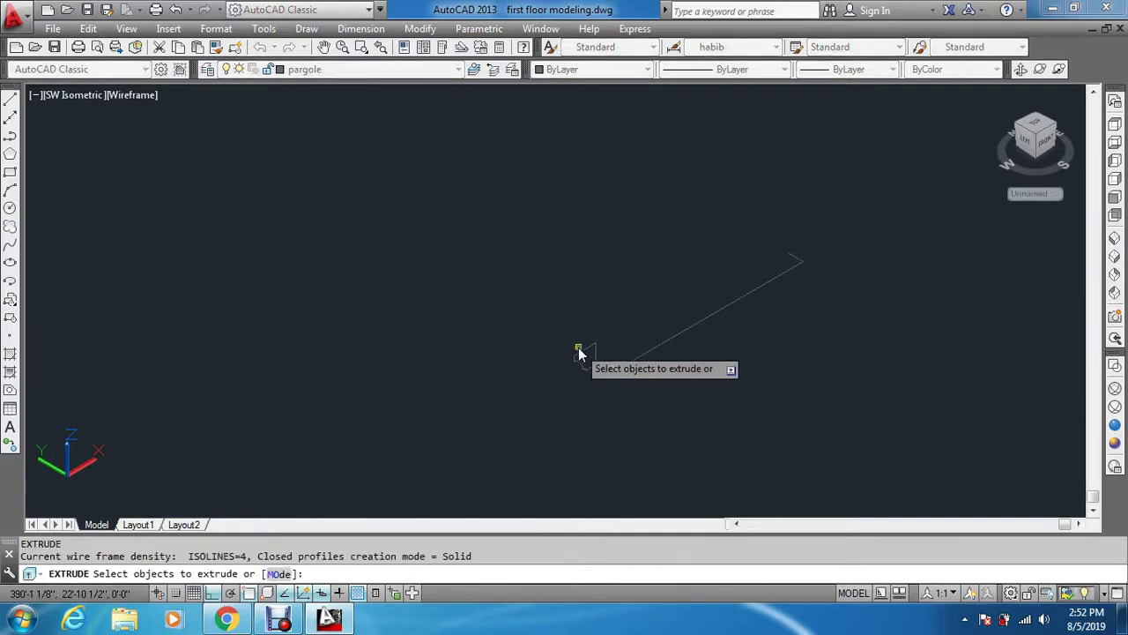
pyautogui.click(583, 354)
pyautogui.press('Return')
pyautogui.write('p')
pyautogui.press('Return')
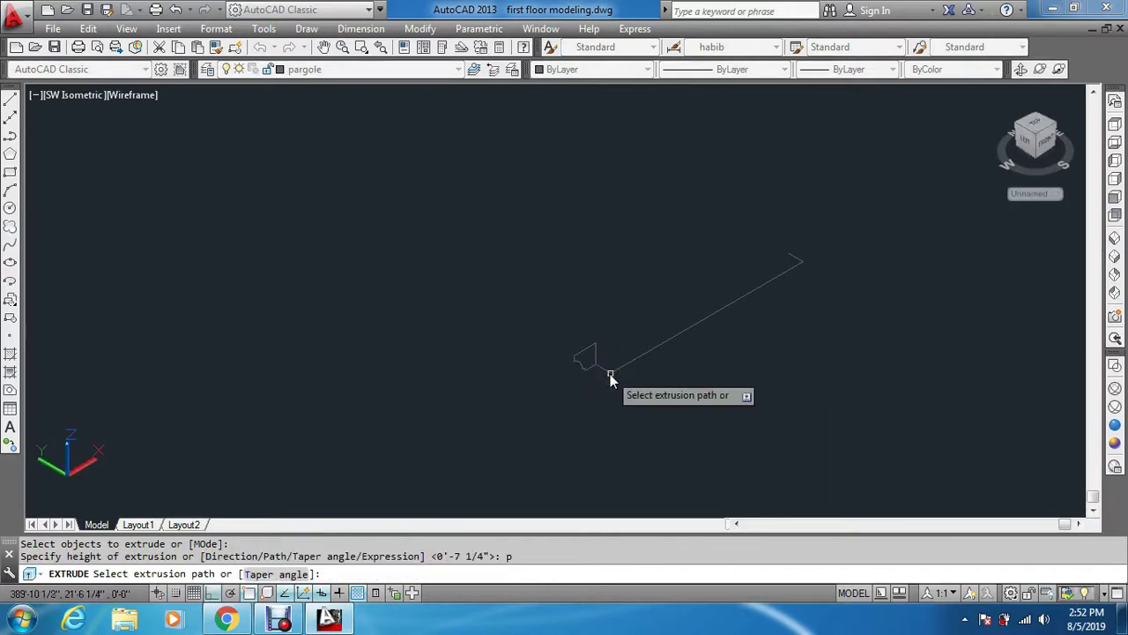
pyautogui.click(619, 373)
pyautogui.press('Escape')
pyautogui.press('Escape')
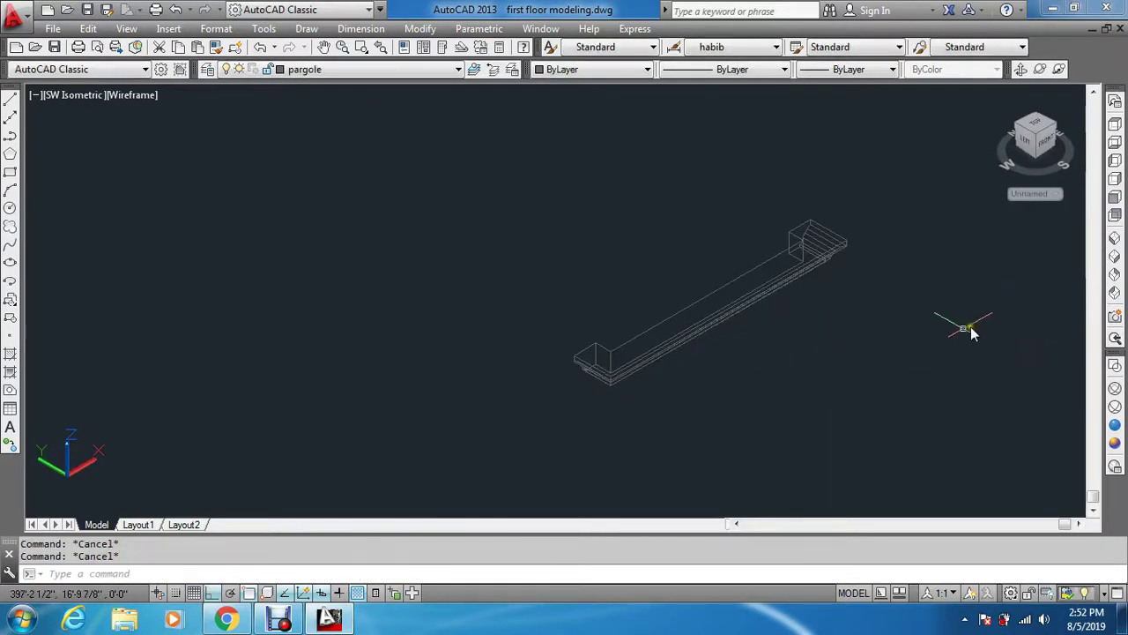
# Step: In the top view, move the new moulding by its inner corner onto the matching inner corner of the existing moulding at the facade columns
pyautogui.scroll(-5, 939, 345)
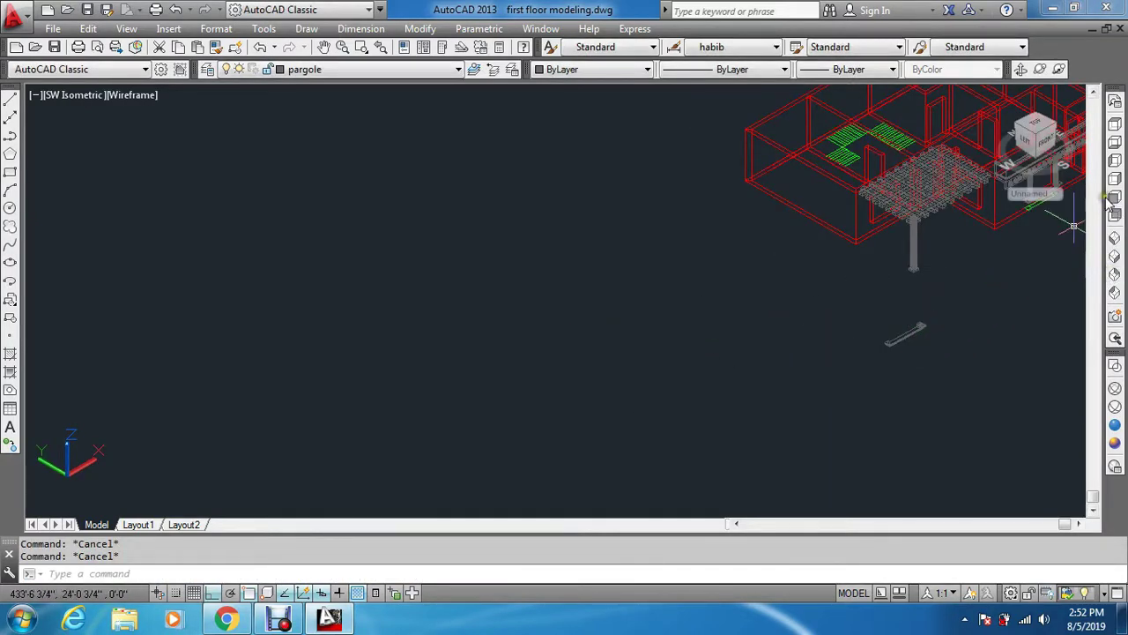
pyautogui.click(1116, 125)
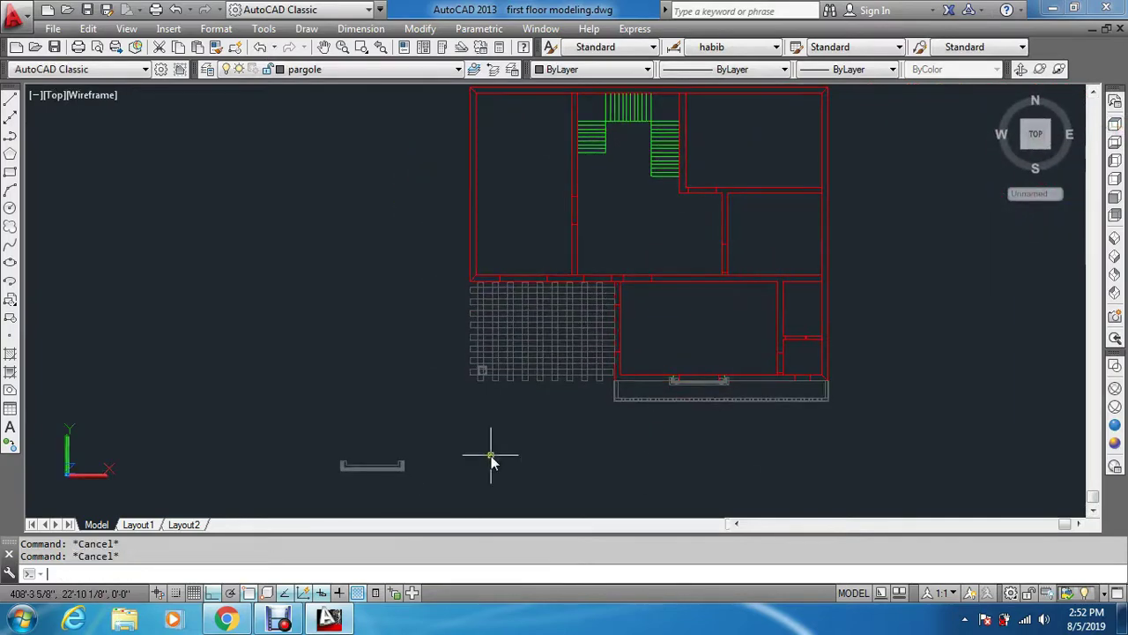
pyautogui.write('m')
pyautogui.press('Return')
pyautogui.scroll(2, 407, 464)
pyautogui.click(430, 449)
pyautogui.click(317, 477)
pyautogui.press('Return')
pyautogui.scroll(4, 304, 469)
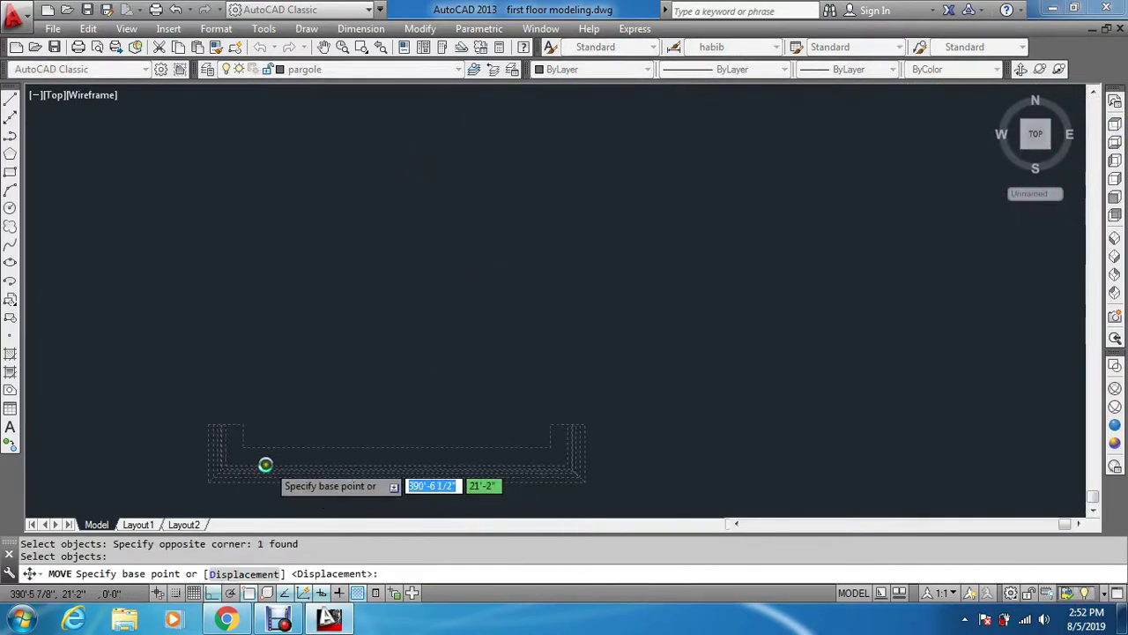
pyautogui.click(228, 446)
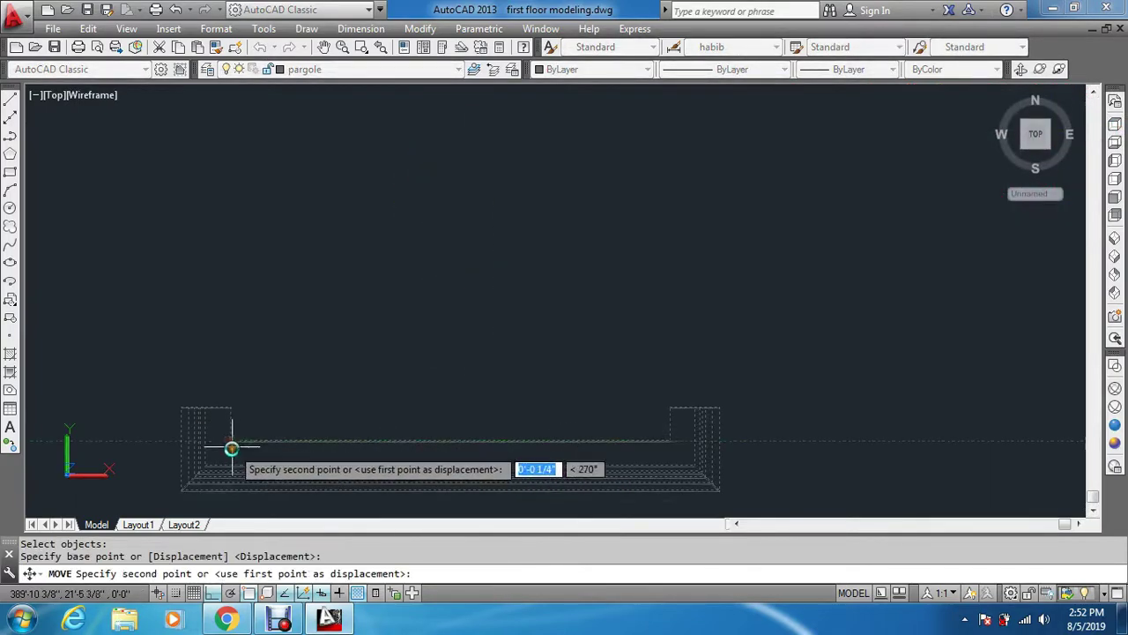
pyautogui.scroll(-7, 228, 446)
pyautogui.scroll(7, 717, 360)
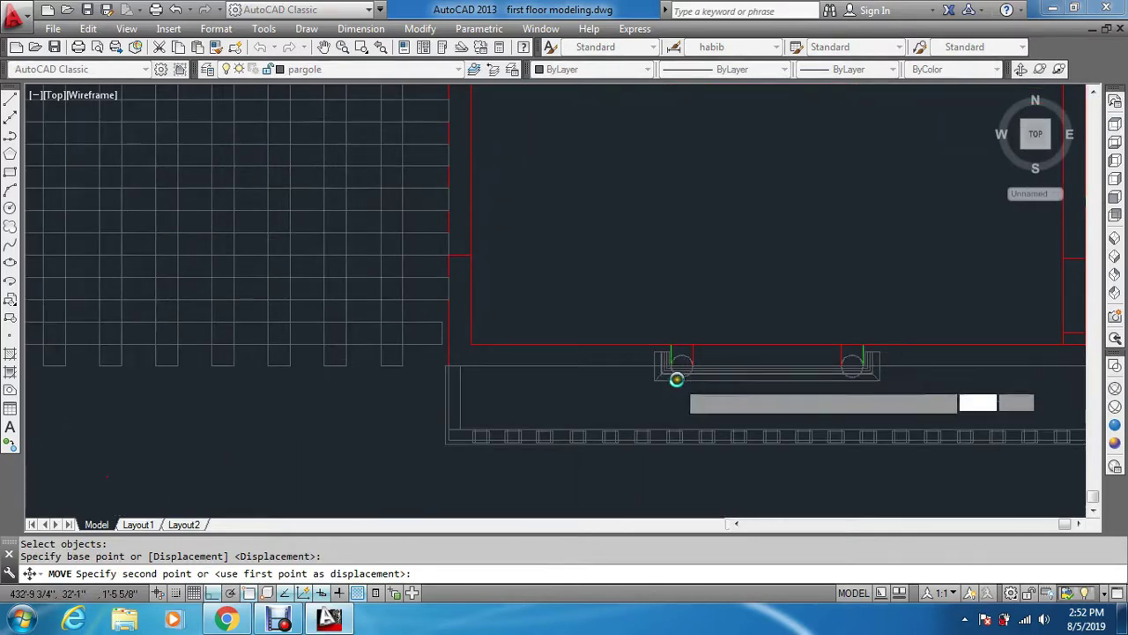
pyautogui.scroll(7, 641, 371)
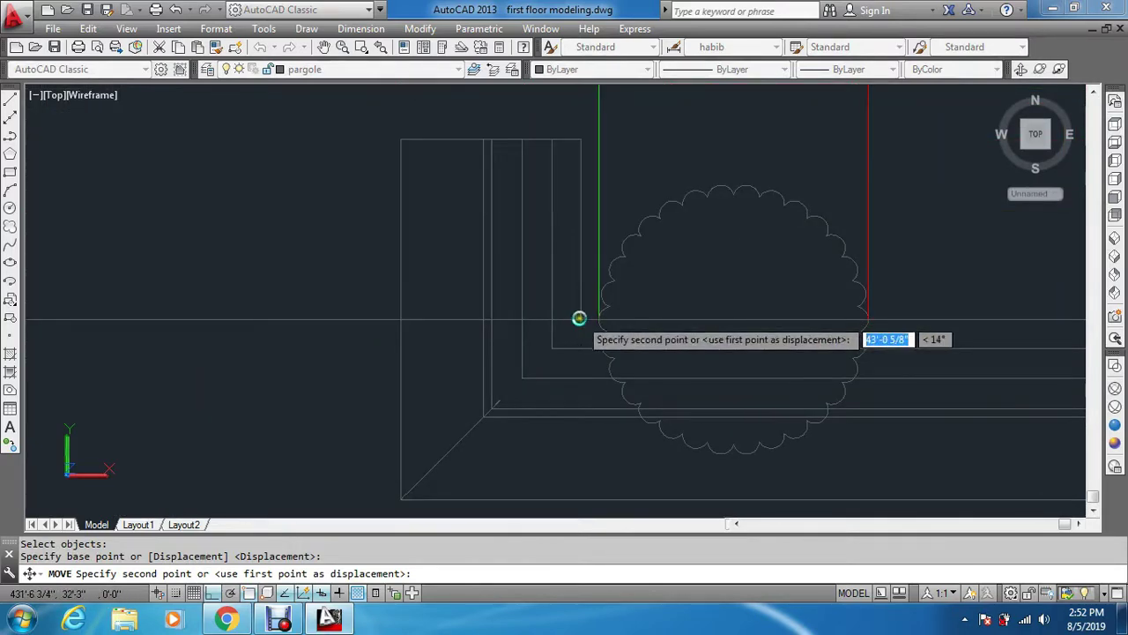
pyautogui.press('Escape')
pyautogui.press('Escape')
pyautogui.press('Escape')
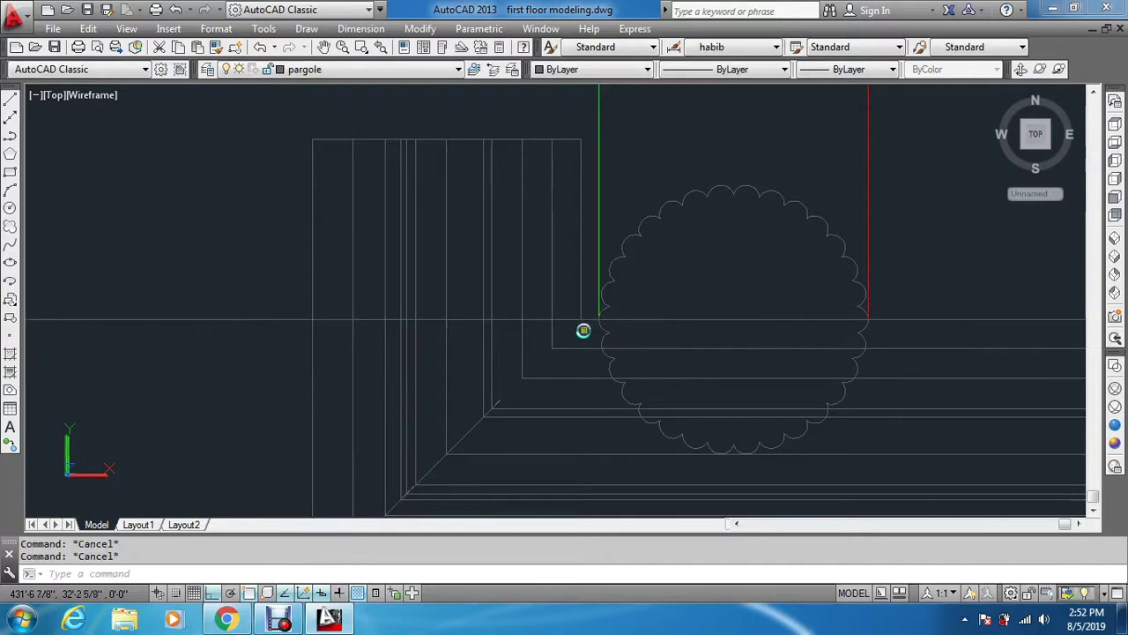
# Step: In the SW isometric view, raise the new moulding 7' vertically from its lower front corner
pyautogui.scroll(-5, 583, 330)
pyautogui.scroll(-6, 583, 332)
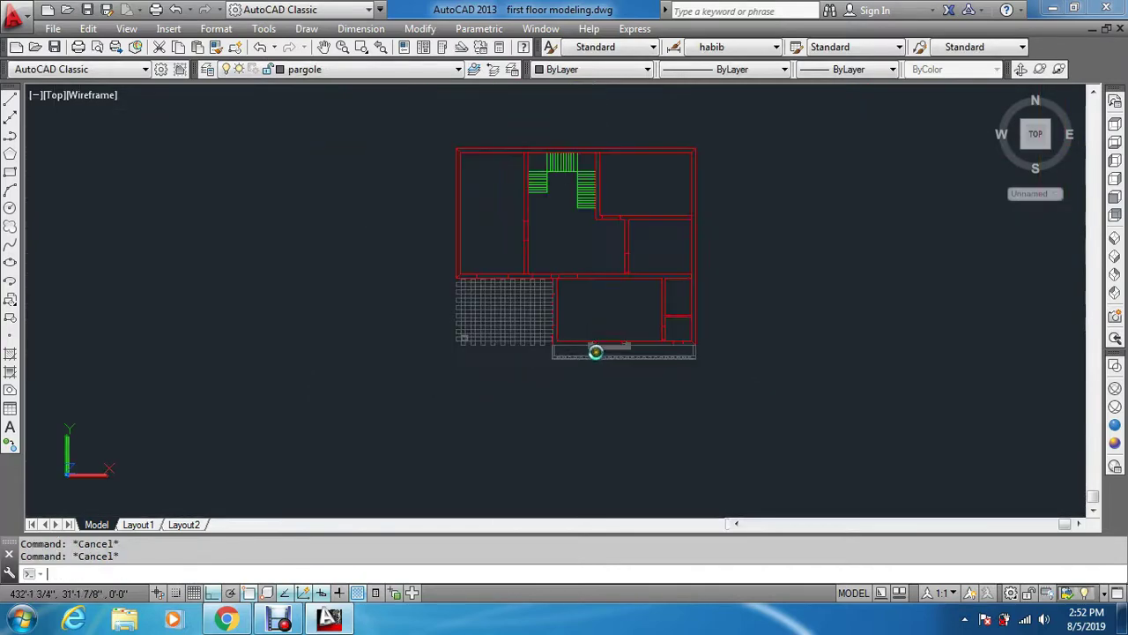
pyautogui.scroll(-2, 568, 376)
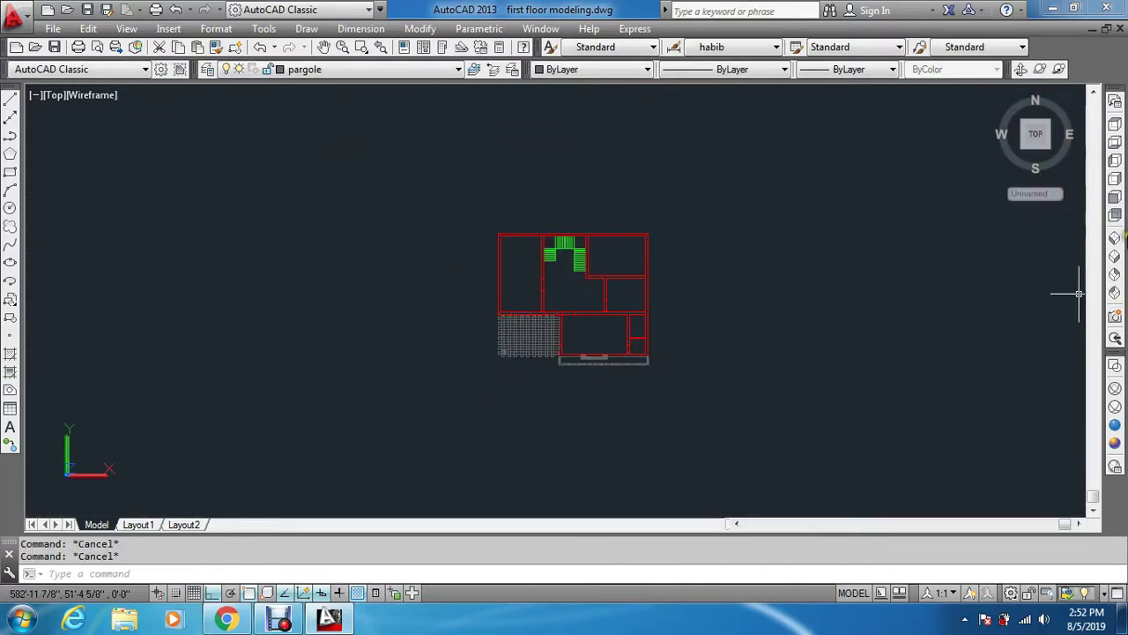
pyautogui.click(1115, 238)
pyautogui.scroll(3, 711, 308)
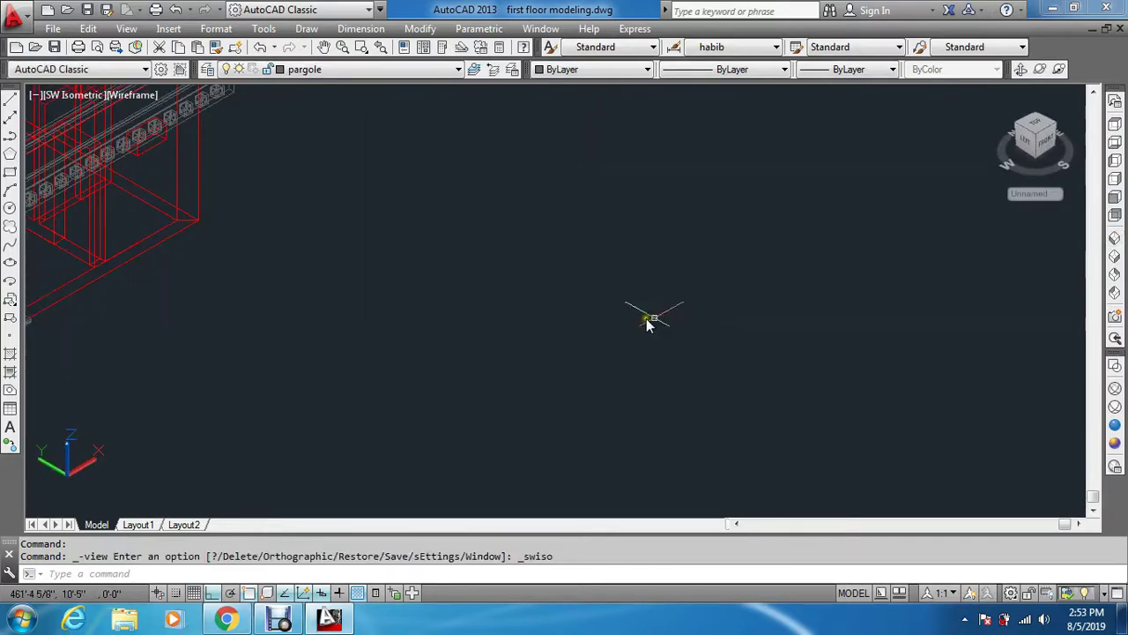
pyautogui.scroll(-2, 528, 333)
pyautogui.scroll(6, 214, 348)
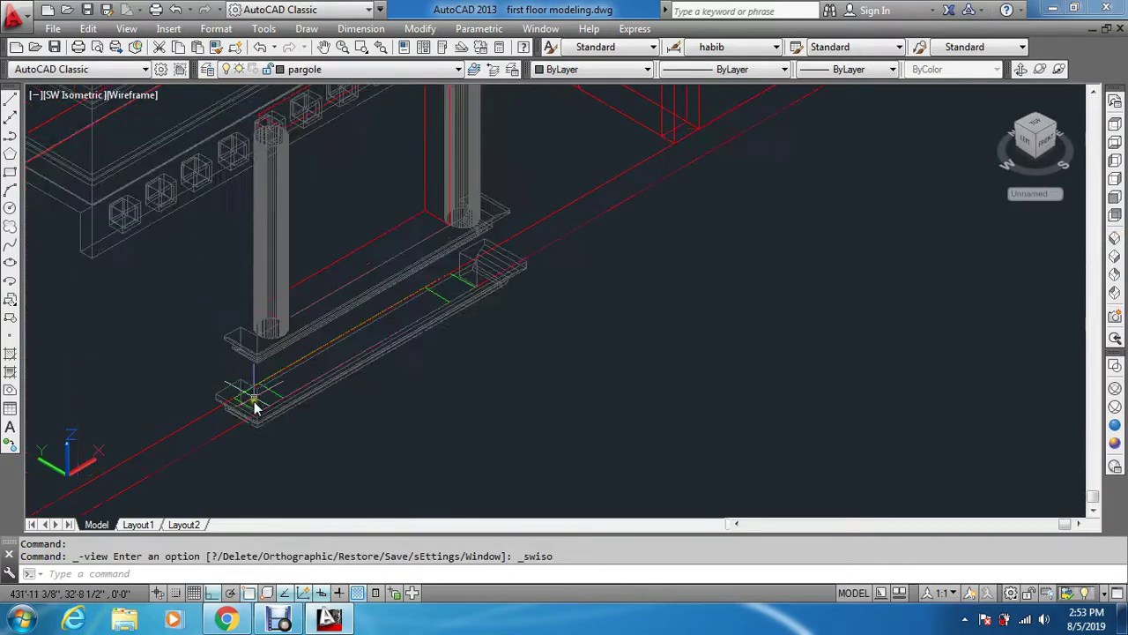
pyautogui.scroll(2, 253, 408)
pyautogui.press('Escape')
pyautogui.press('Escape')
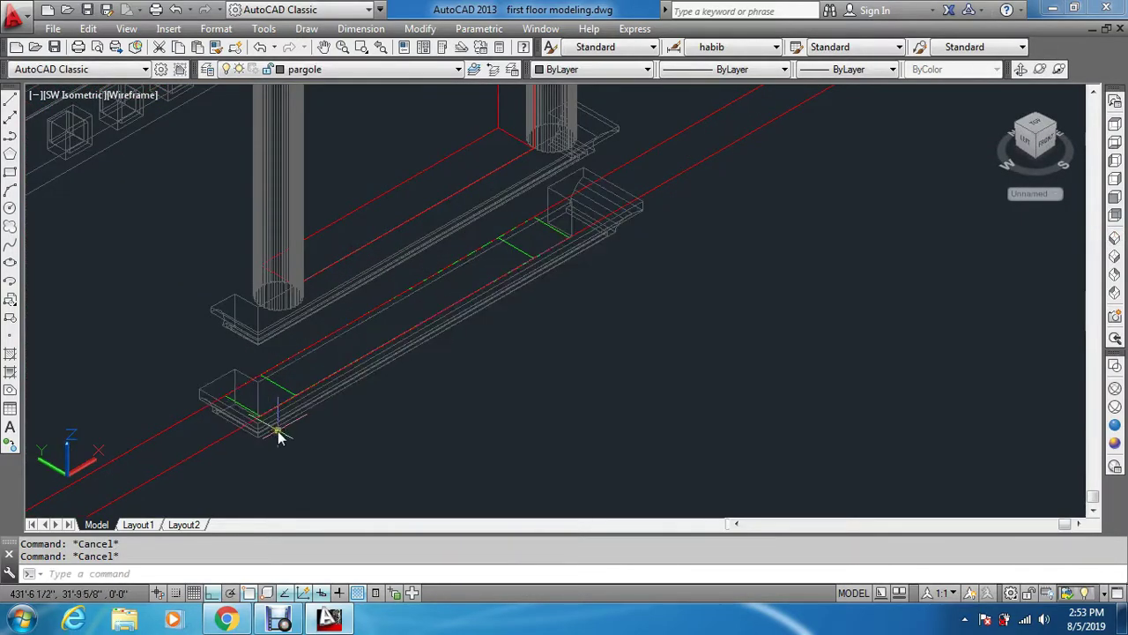
pyautogui.write('m')
pyautogui.press('Return')
pyautogui.scroll(2, 299, 407)
pyautogui.scroll(1, 308, 401)
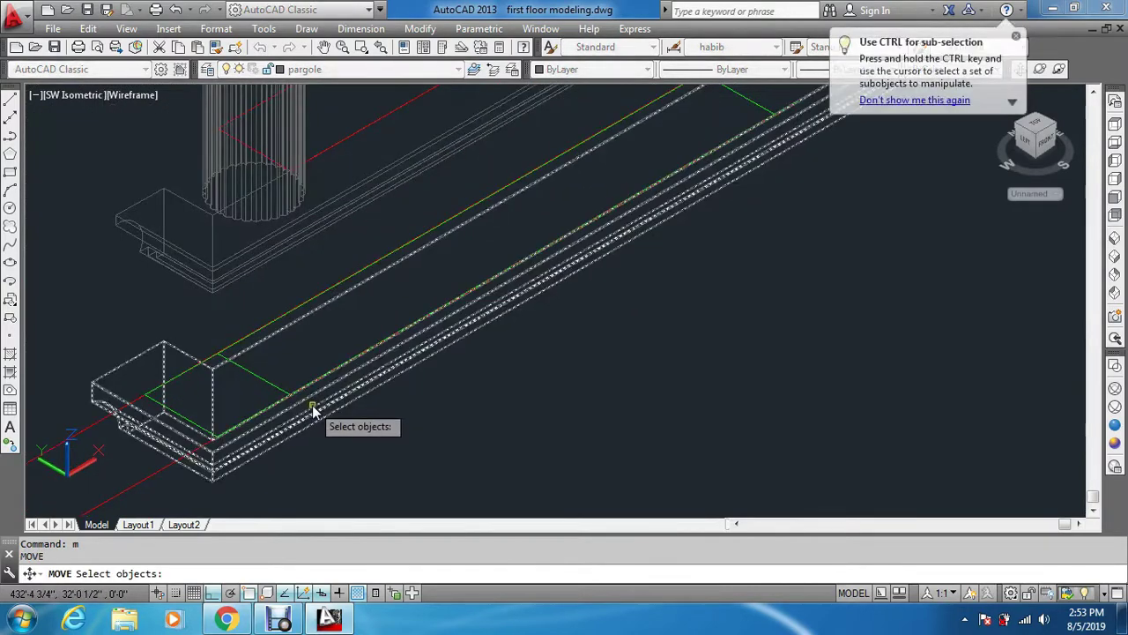
pyautogui.click(311, 412)
pyautogui.scroll(-3, 300, 414)
pyautogui.press('Return')
pyautogui.scroll(5, 282, 406)
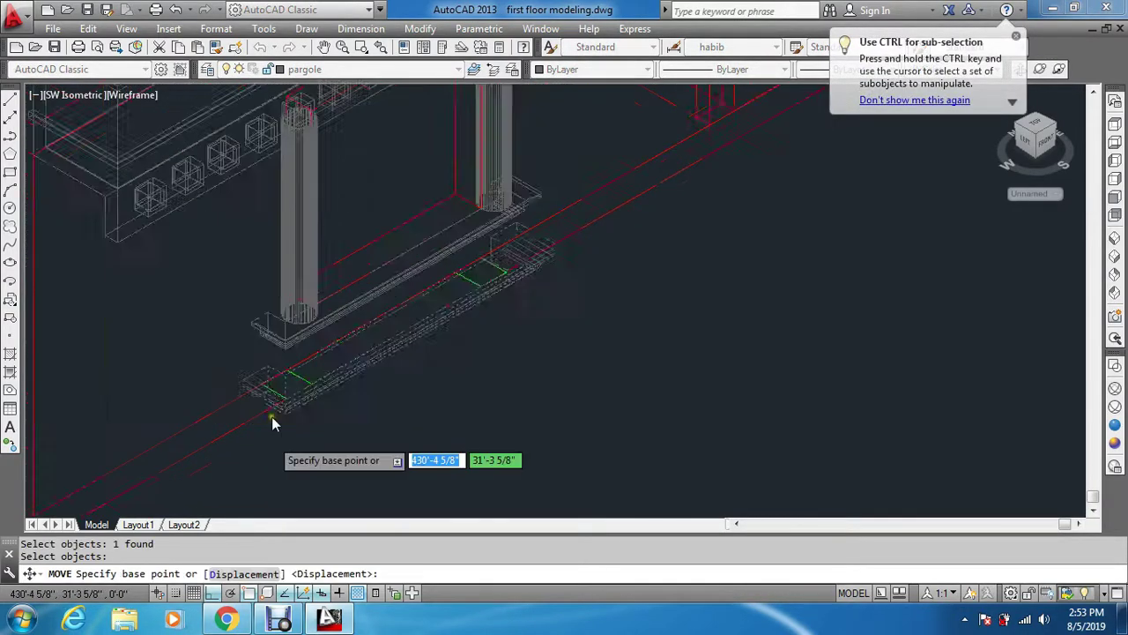
pyautogui.click(307, 370)
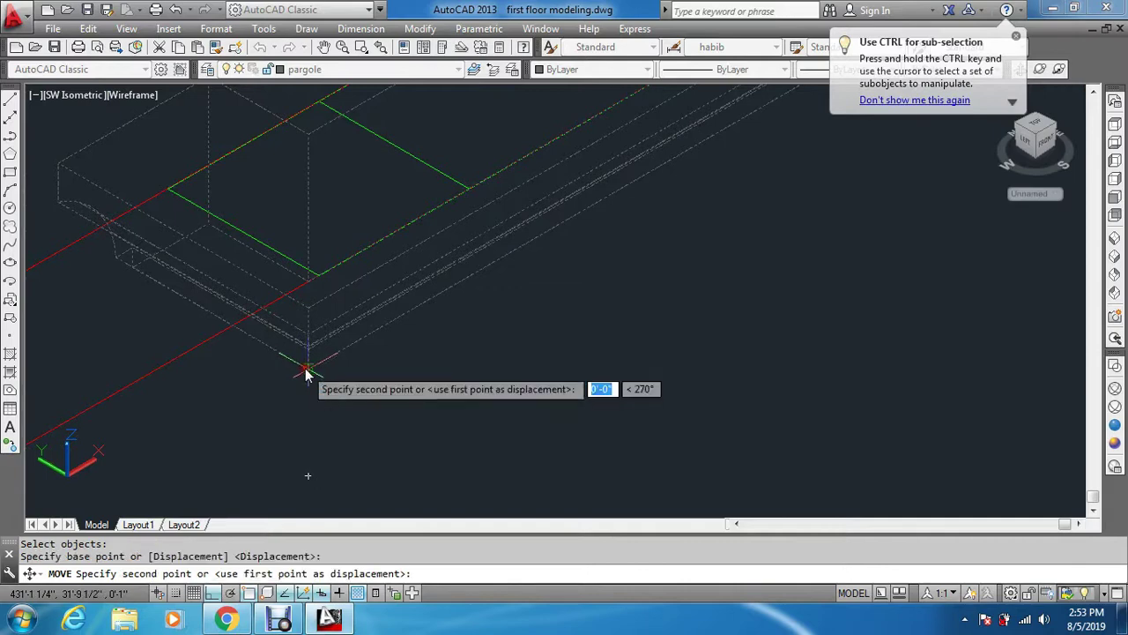
pyautogui.scroll(-3, 304, 368)
pyautogui.scroll(-8, 307, 198)
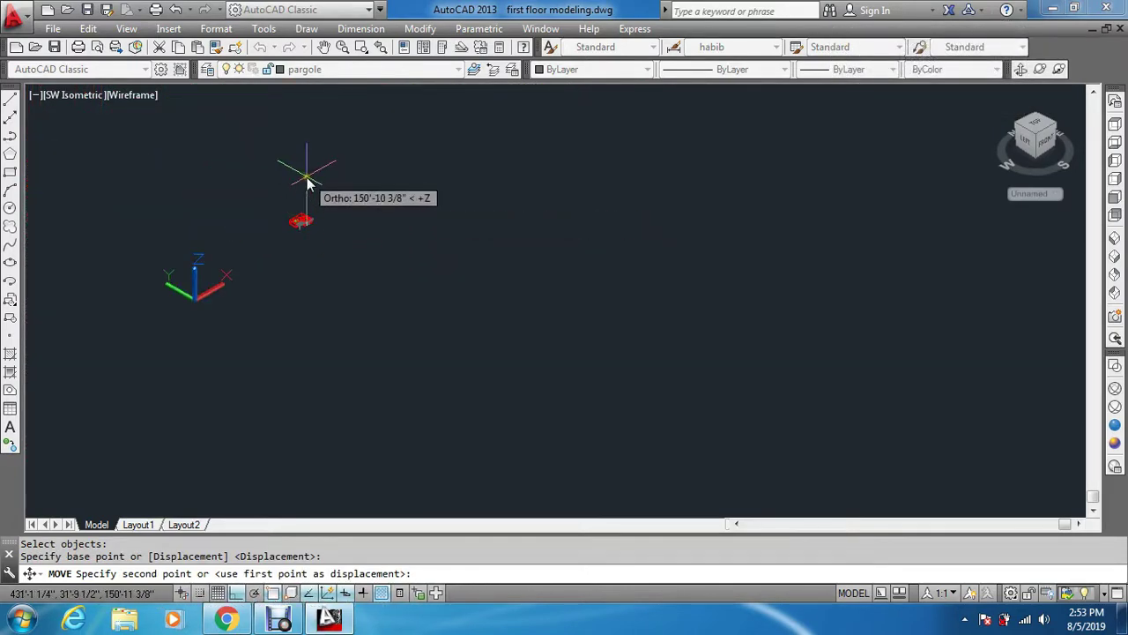
pyautogui.write("7'")
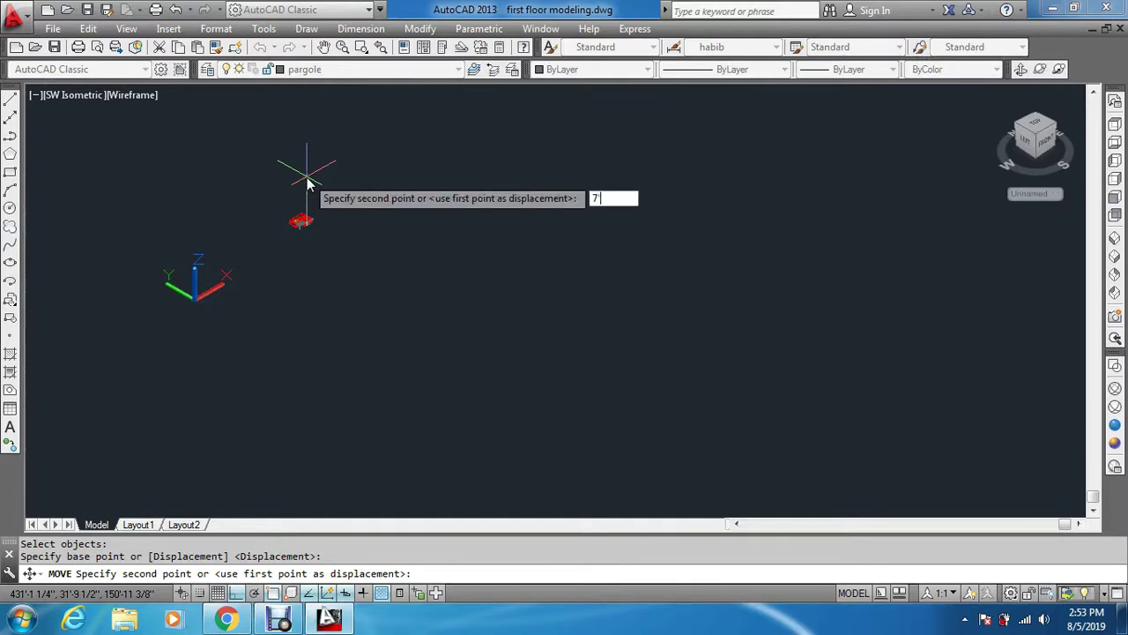
pyautogui.press('Return')
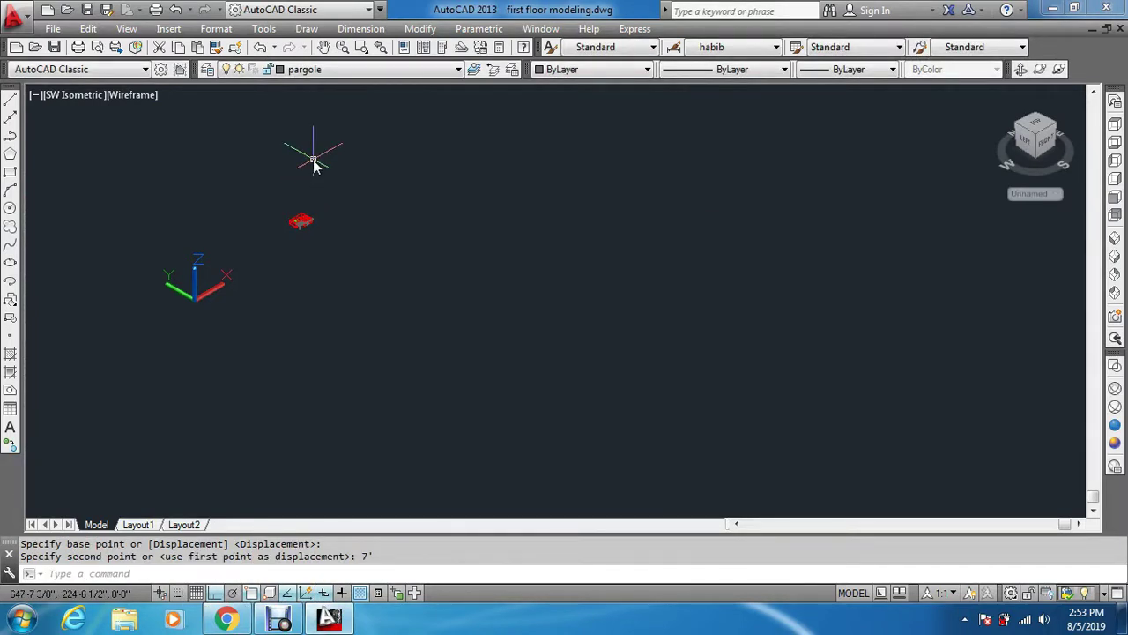
# Step: Inspect the raised moulding on top of the window columns in the front view, using the Conceptual visual style
pyautogui.scroll(7, 304, 225)
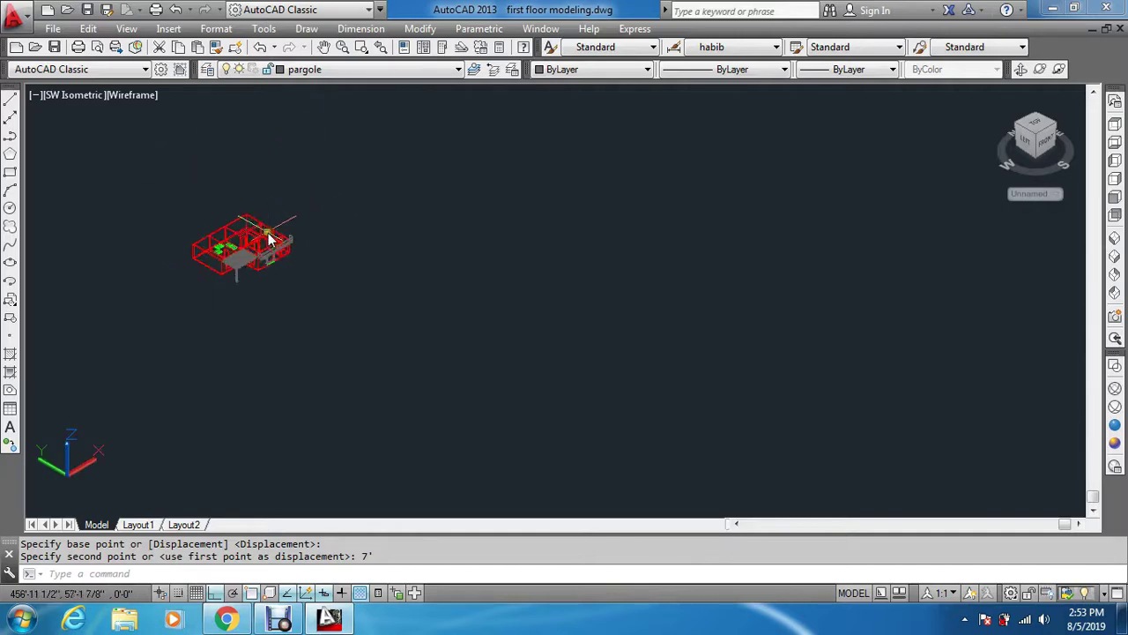
pyautogui.scroll(5, 456, 298)
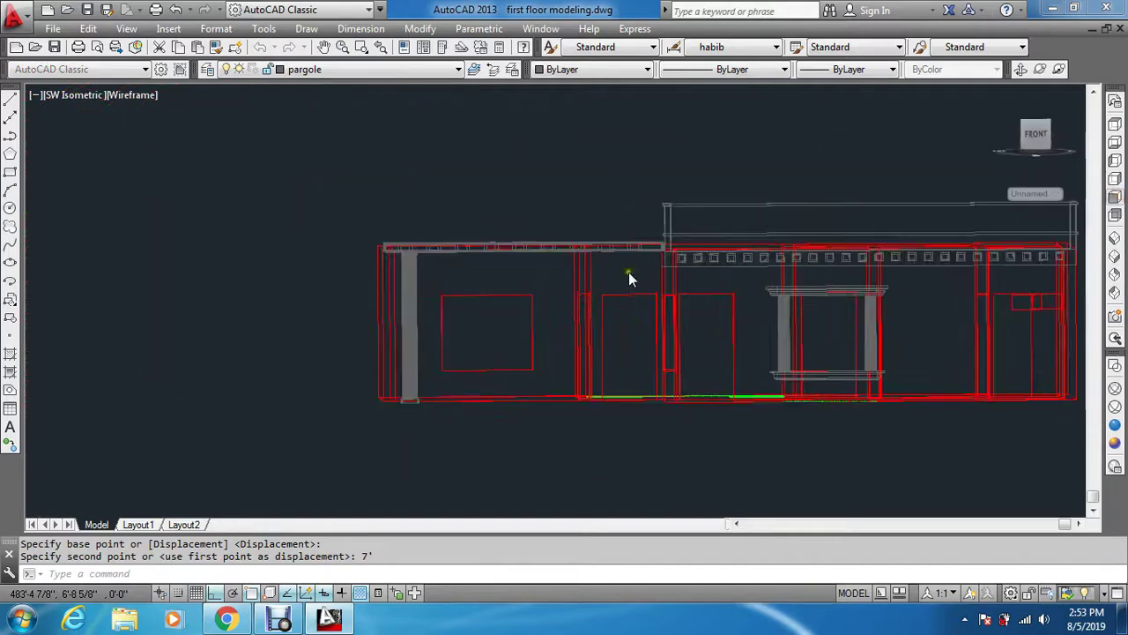
pyautogui.scroll(7, 876, 269)
pyautogui.scroll(2, 695, 384)
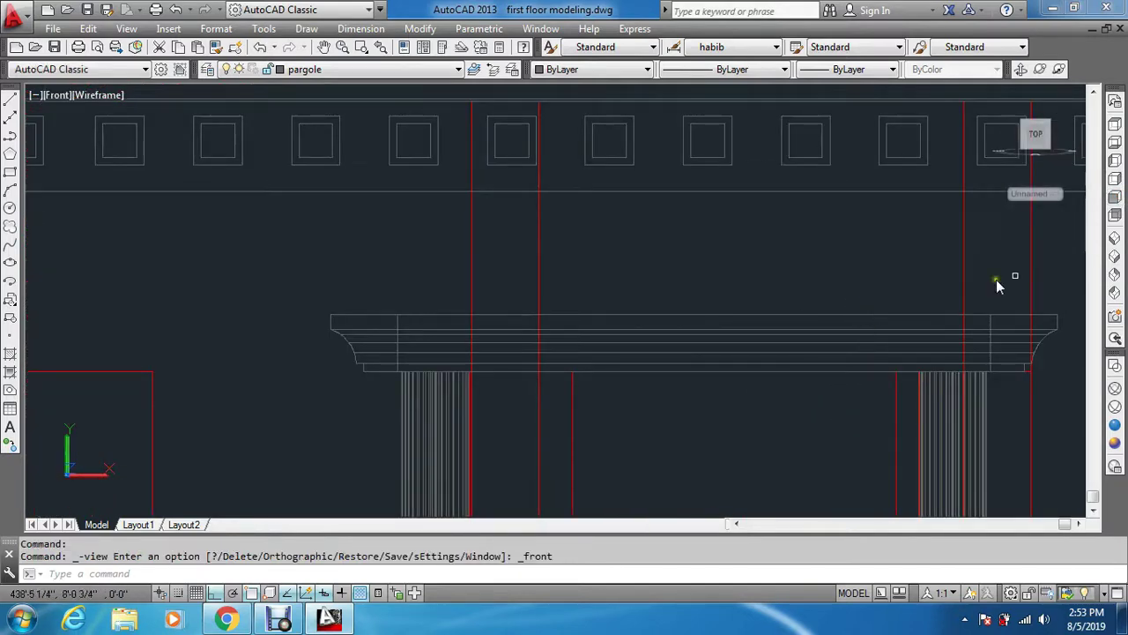
pyautogui.click(1114, 465)
pyautogui.scroll(-5, 957, 361)
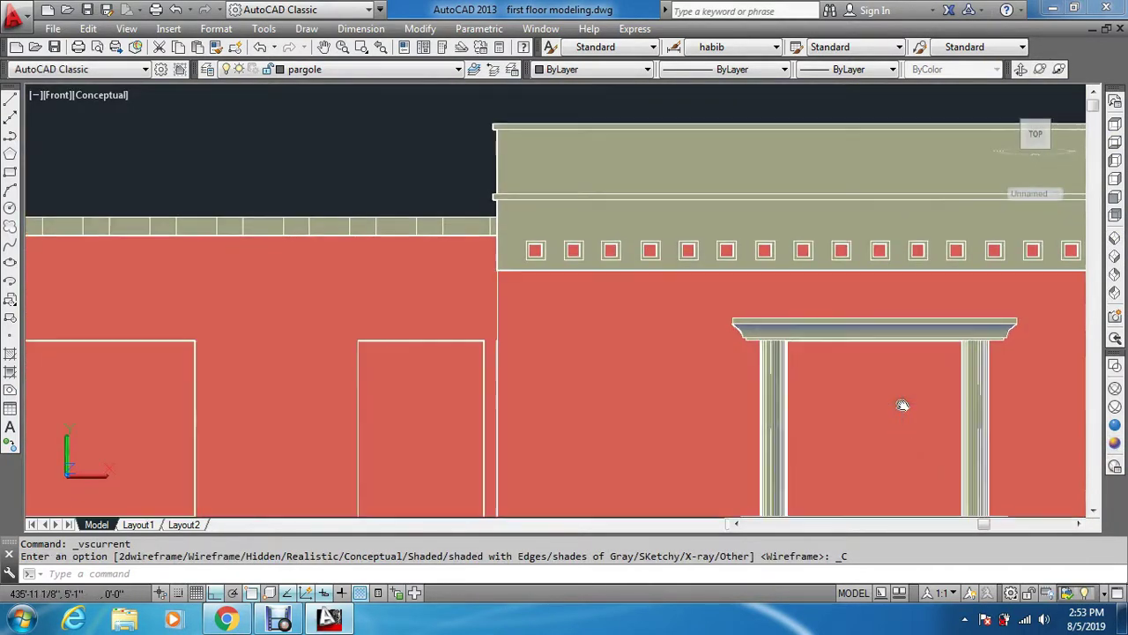
# Step: Examine the window mouldings and columns in the top view as wireframe and in the front view with the Conceptual visual style
pyautogui.moveTo(903, 405); pyautogui.dragTo(773, 325, button='middle')
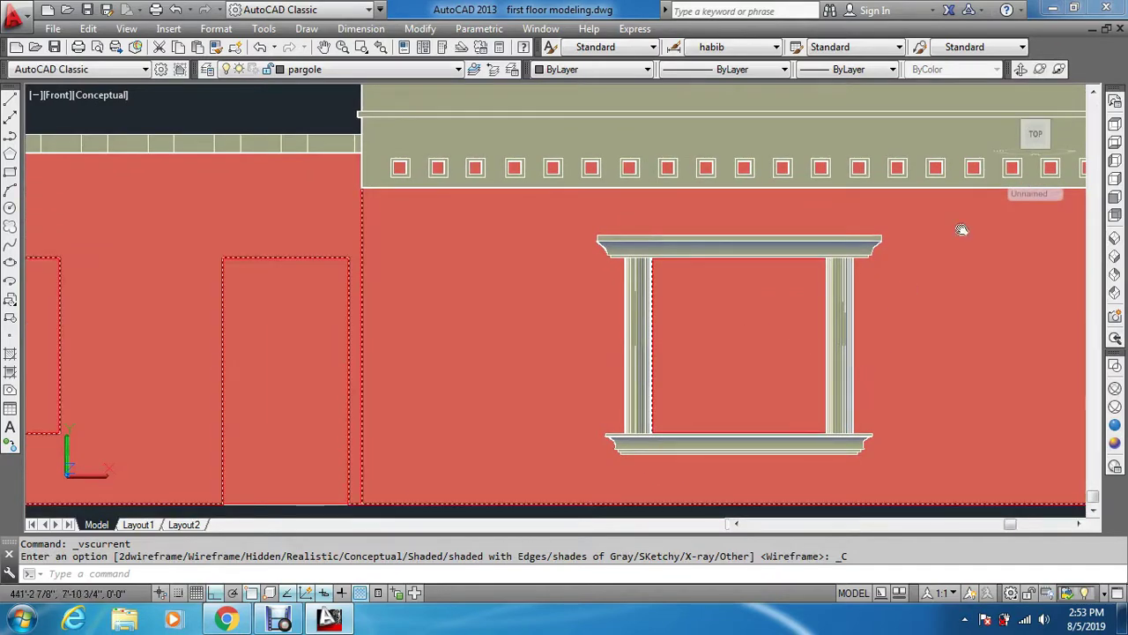
pyautogui.click(1115, 125)
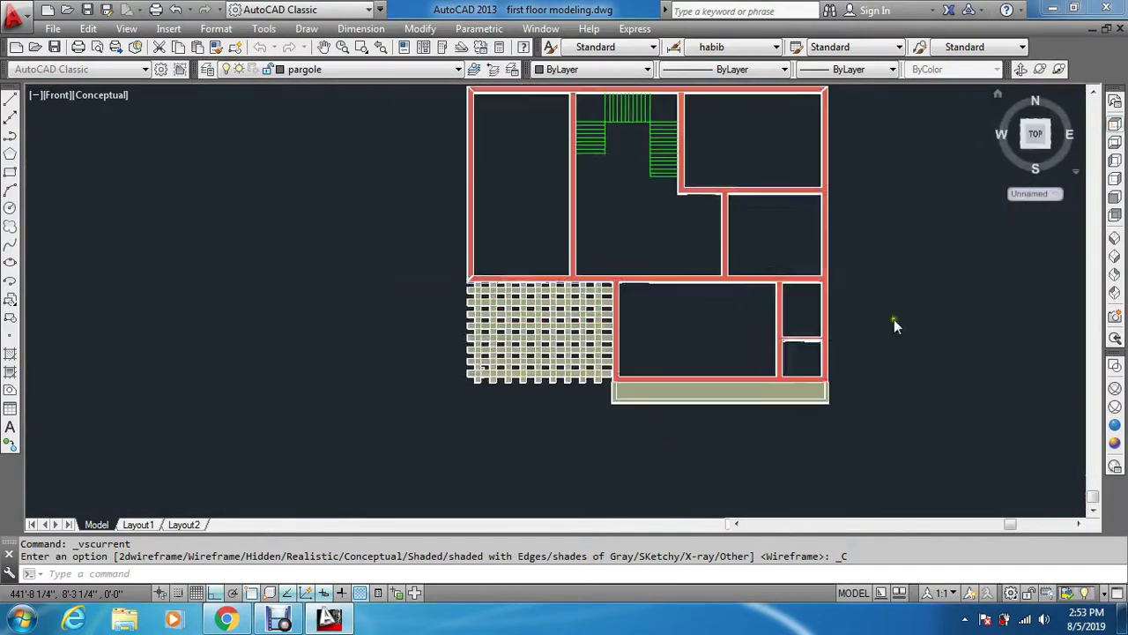
pyautogui.click(1115, 388)
pyautogui.scroll(2, 782, 298)
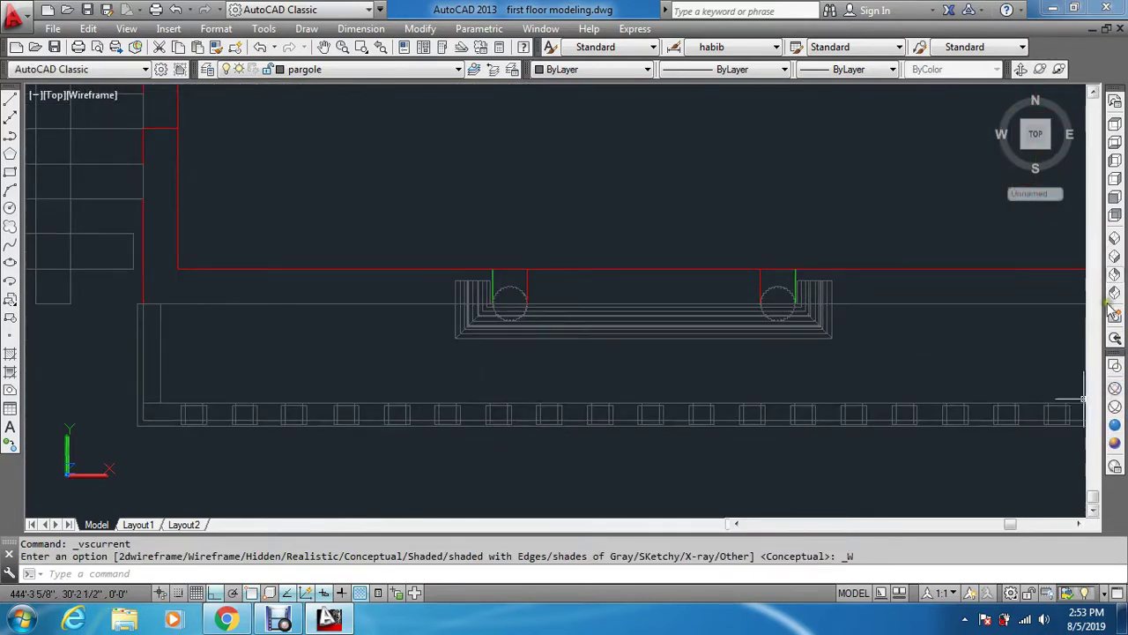
pyautogui.click(1115, 195)
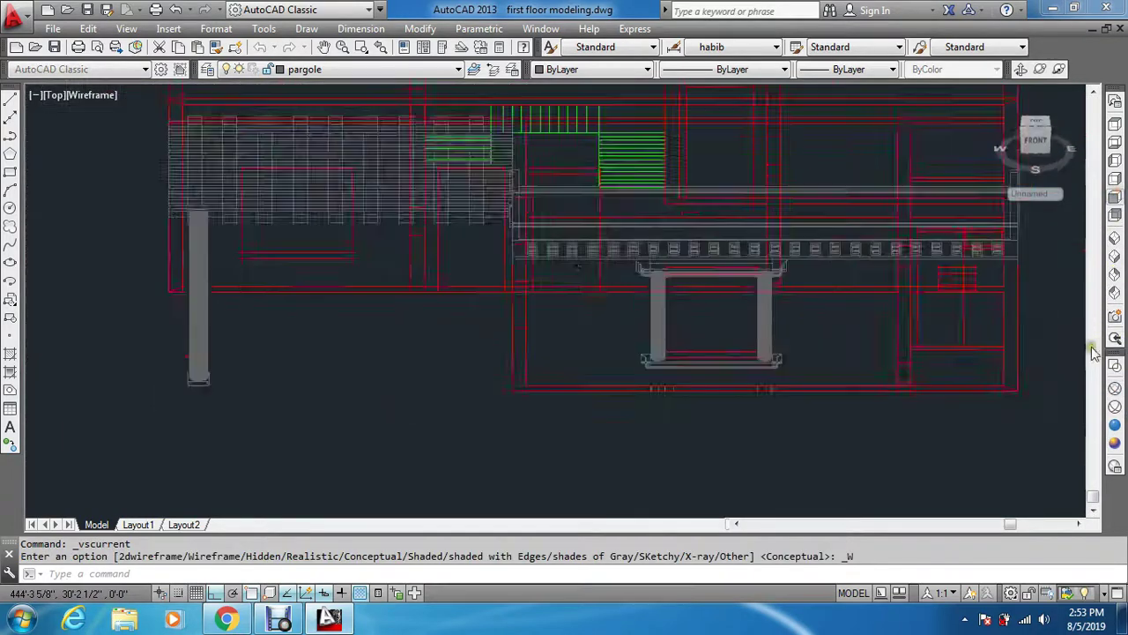
pyautogui.click(1114, 423)
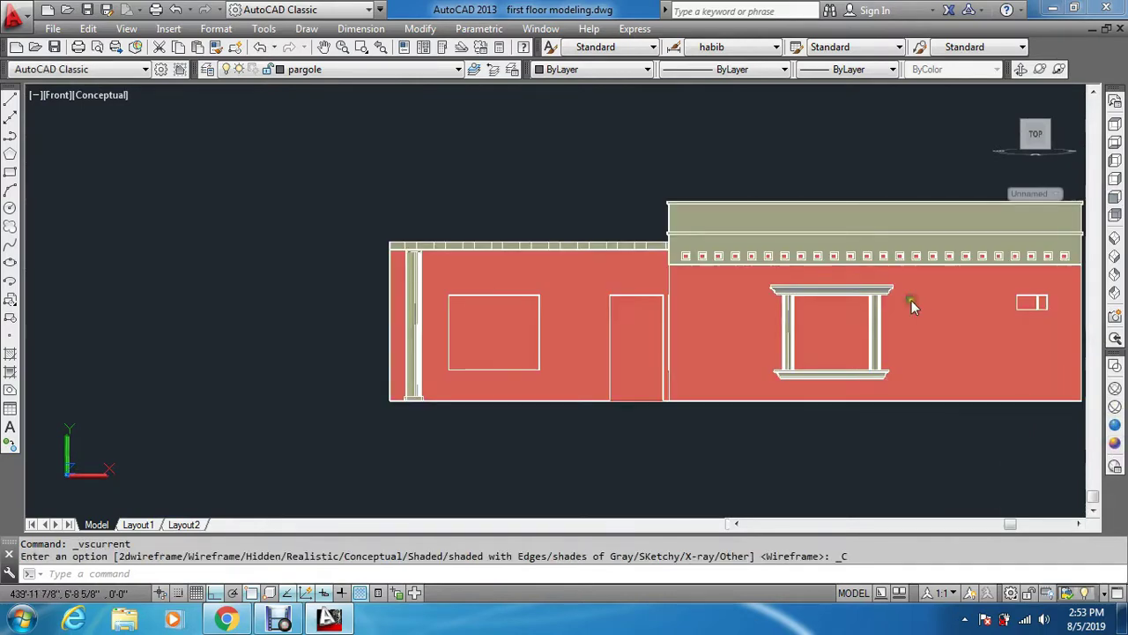
pyautogui.moveTo(852, 297); pyautogui.dragTo(670, 314, button='middle')
pyautogui.scroll(2, 617, 308)
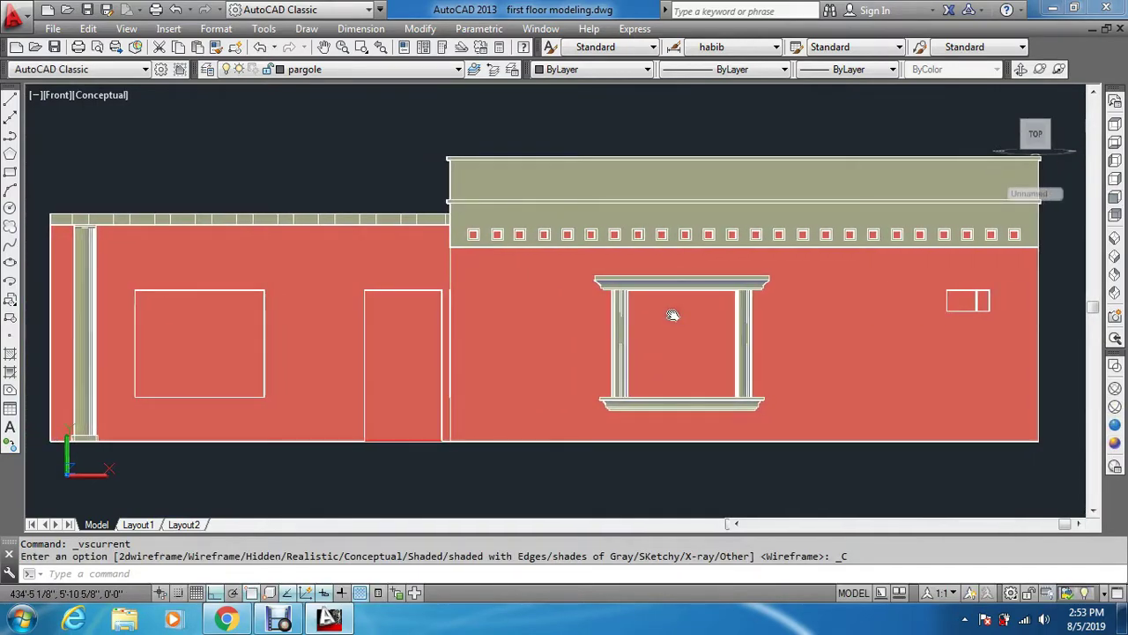